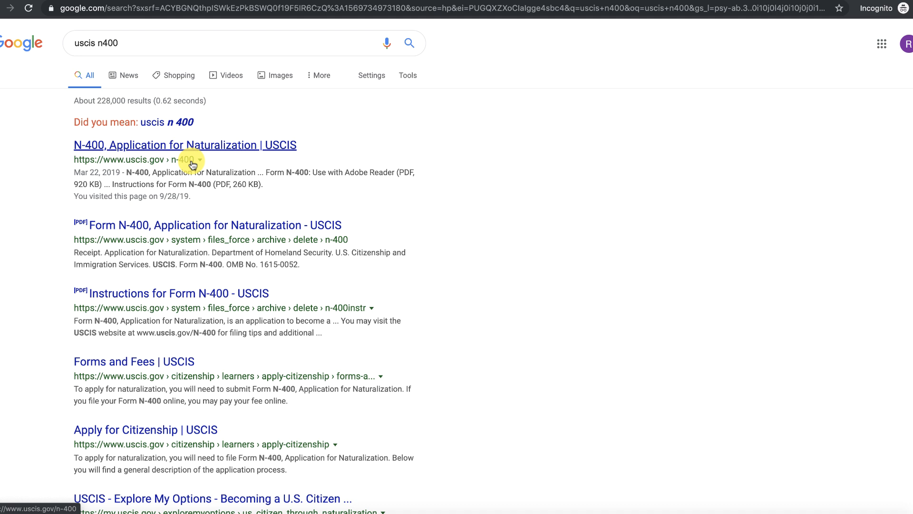
Open the Google result 'N-400, Application for Naturalization | USCIS'.
left_click(182, 144)
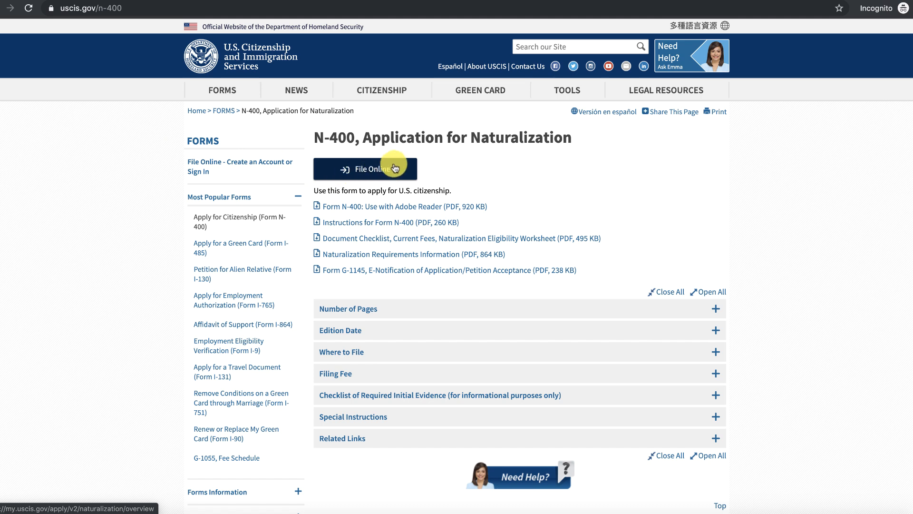
Choose File Online on the N-400 page to reach the USCIS account sign-in.
left_click(356, 169)
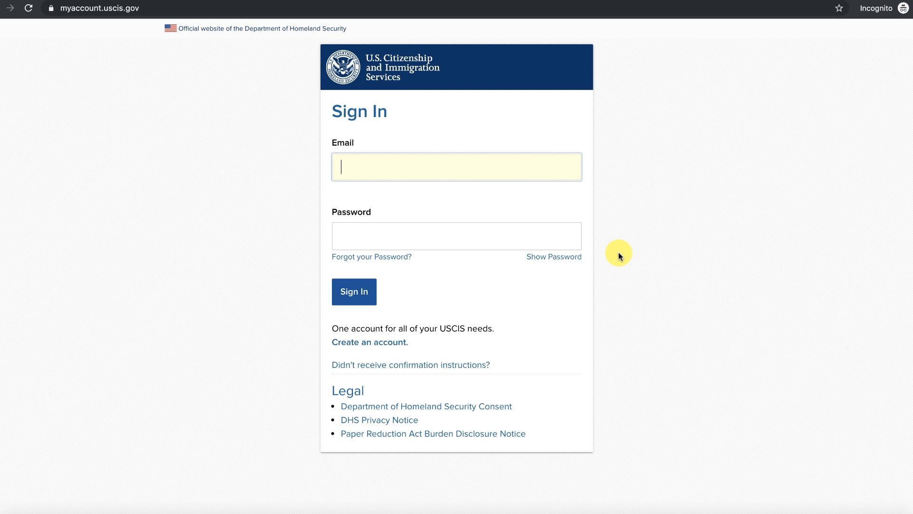
Start a new USCIS account and enter the applicant's e-mail address in Email and Email confirmation.
left_click(370, 343)
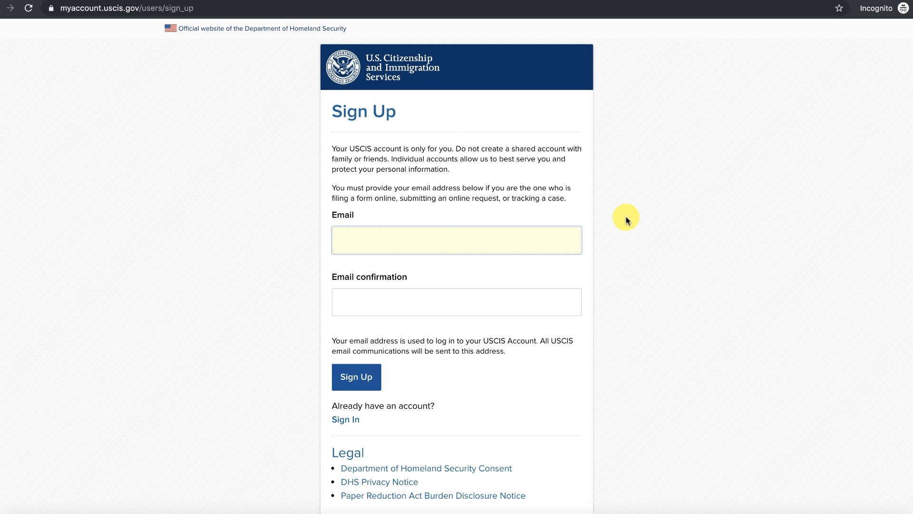
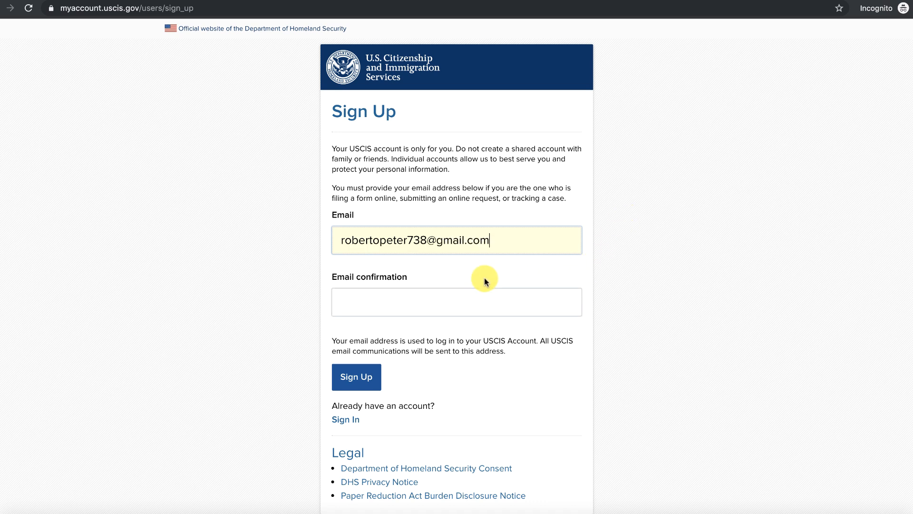
left_click(435, 300)
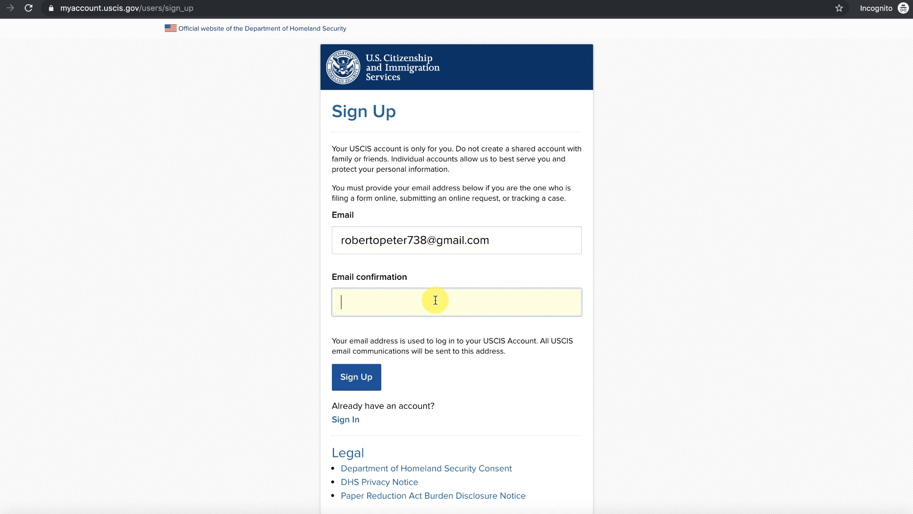
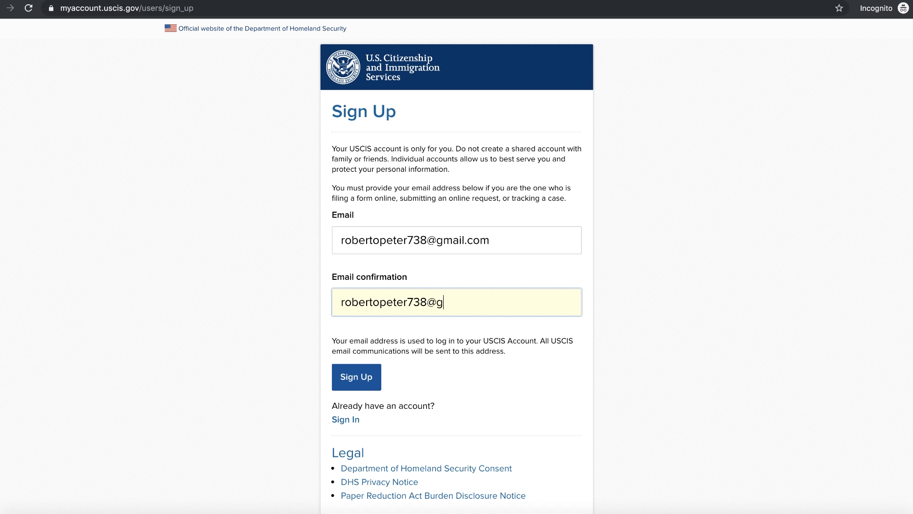
Submit the sign-up, then go to Gmail to find the 'Email confirmation instructions' message.
left_click(353, 378)
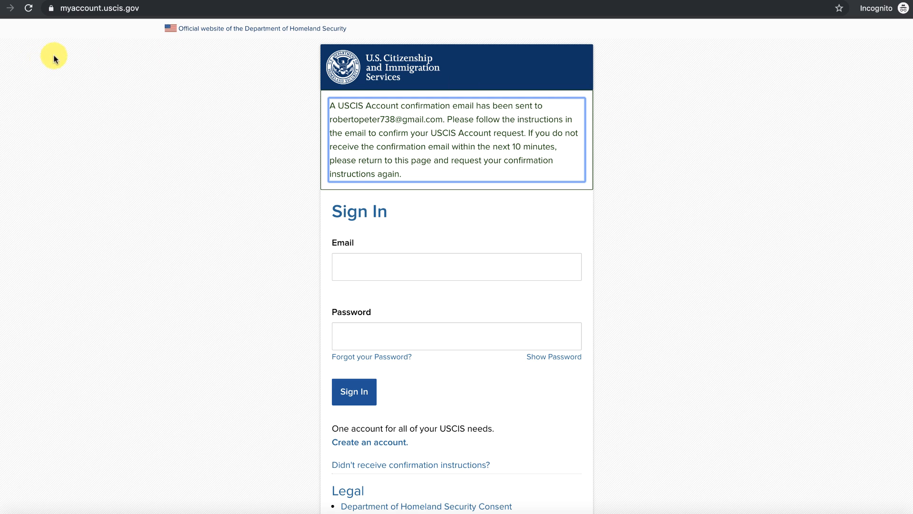
left_click(73, 1)
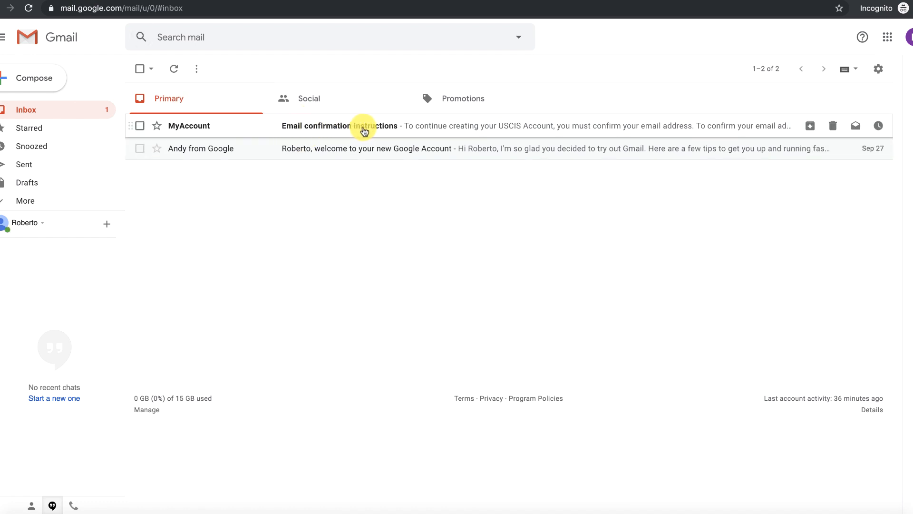
Open the 'Email confirmation instructions' message and follow its confirmation link to Create a Password.
left_click(360, 127)
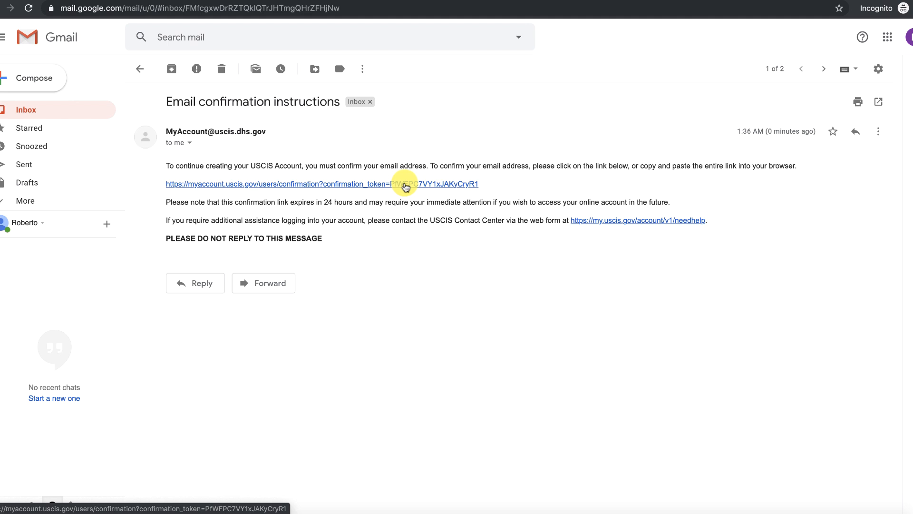
left_click(405, 185)
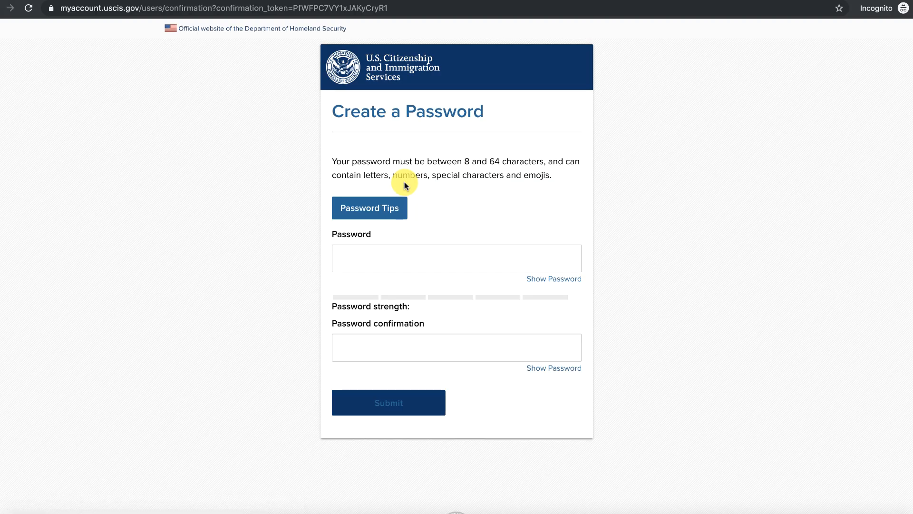
Enter a new account password in Password and Password confirmation, then submit it.
left_click(464, 264)
left_click(441, 257)
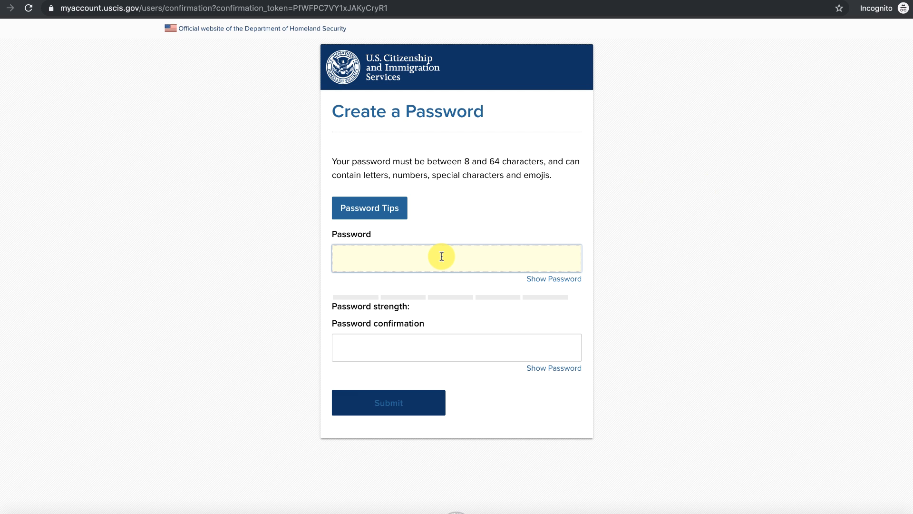
type("•")
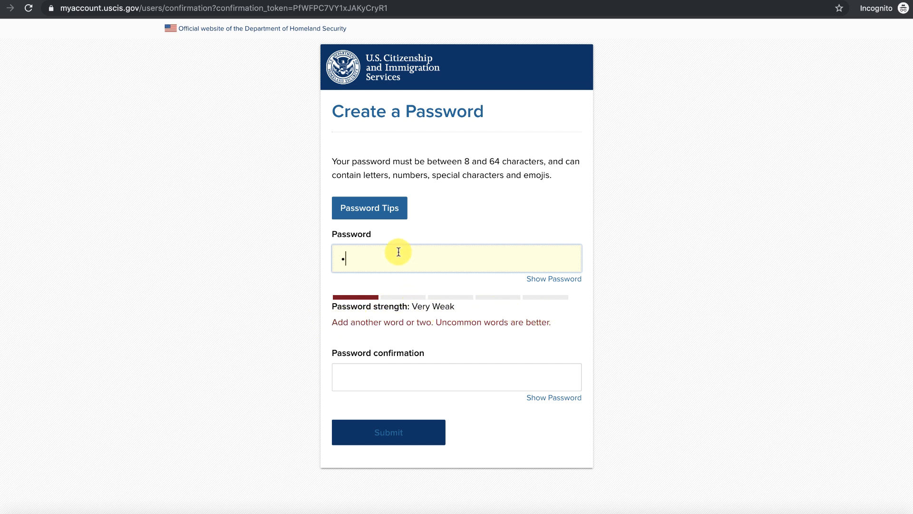
type("••")
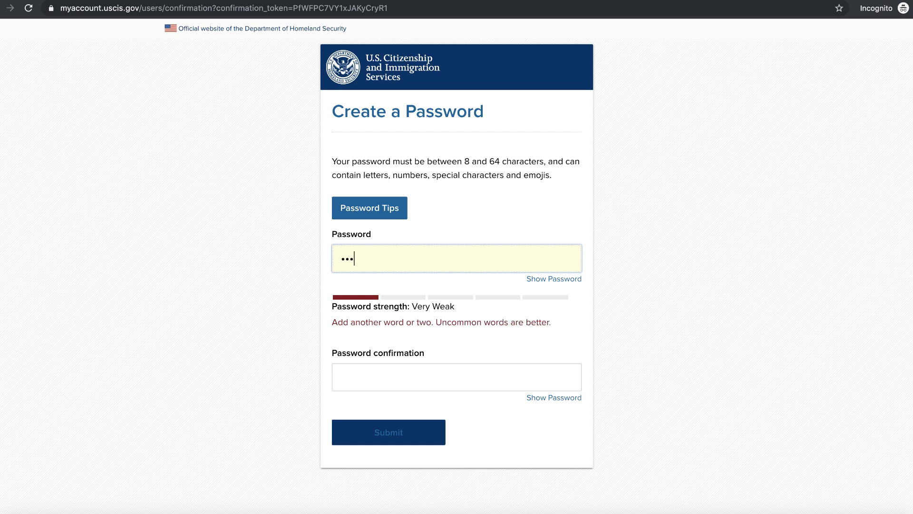
type("••••")
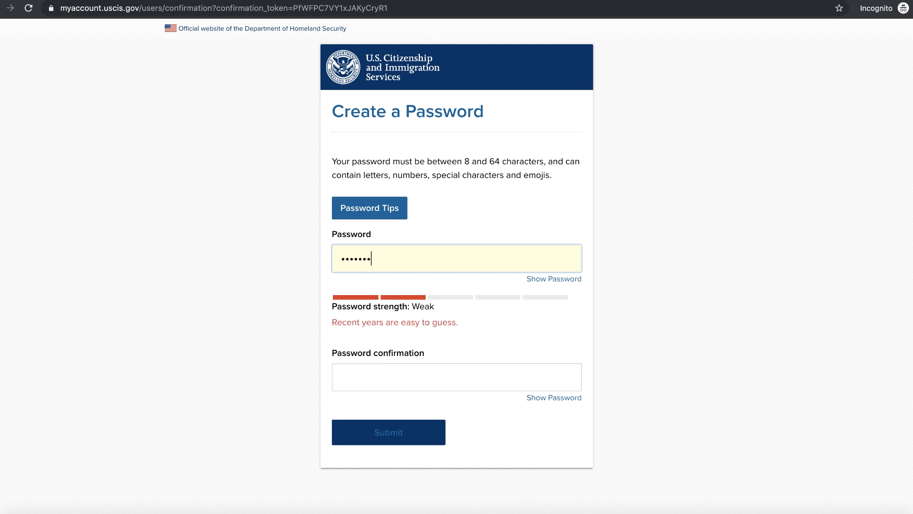
type("••••")
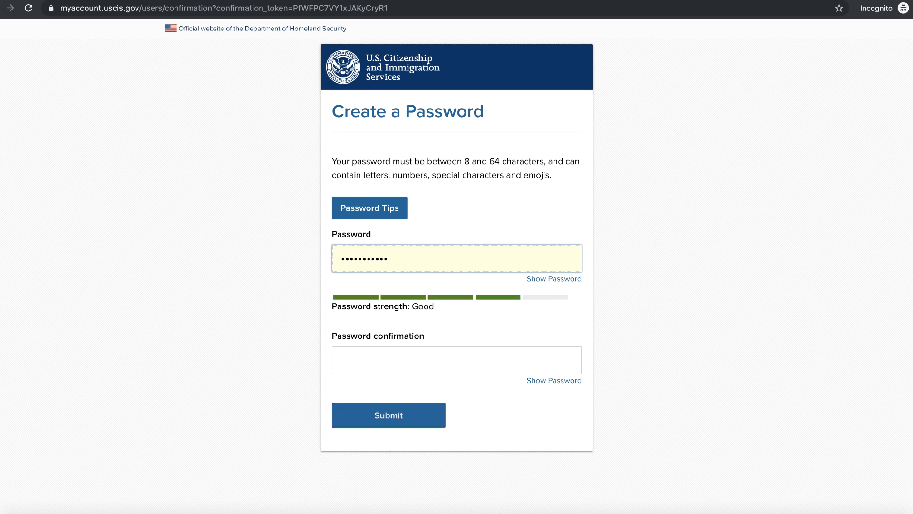
type("•")
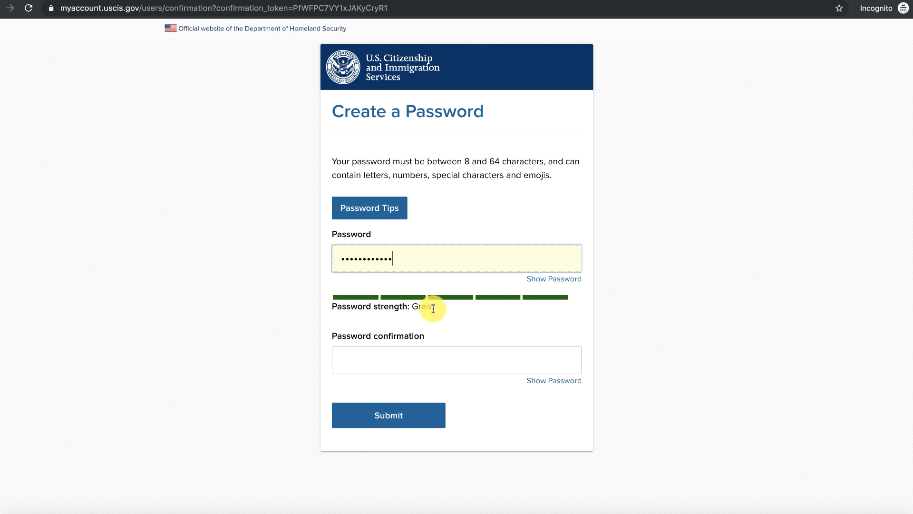
left_click(400, 359)
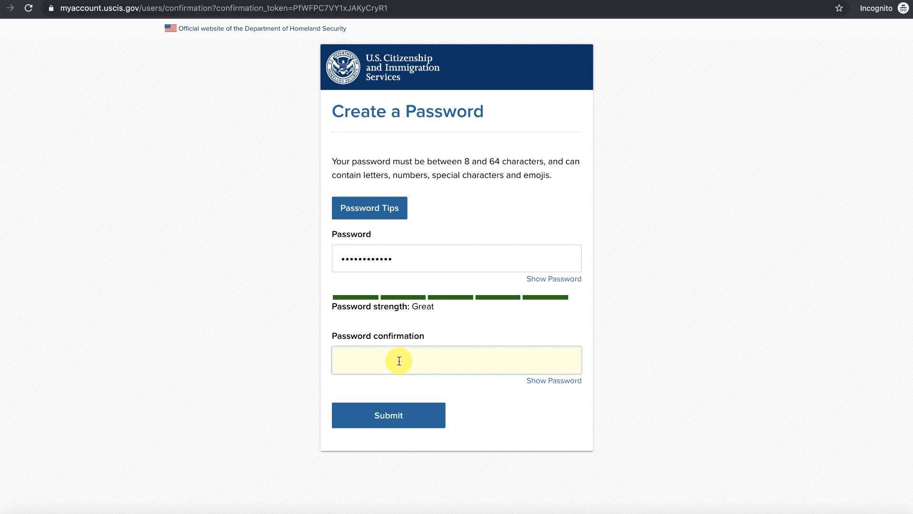
type("•••••••")
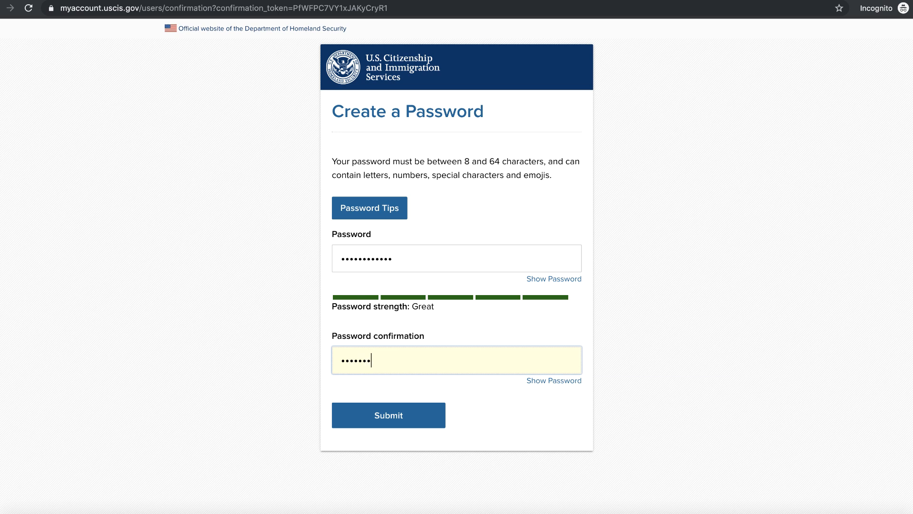
type("•••••")
left_click(391, 416)
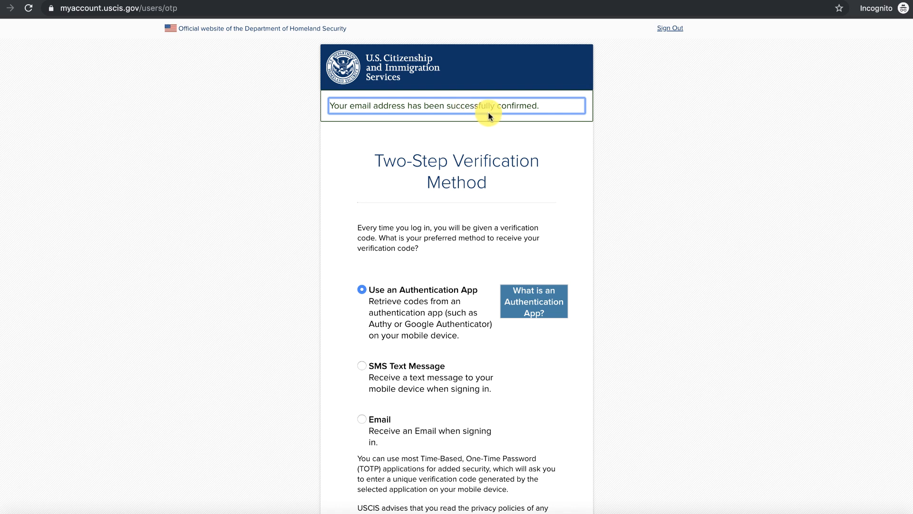
Select Email as the verification method on the Two-Step Verification Method page.
scroll(627, 140, "down", 2)
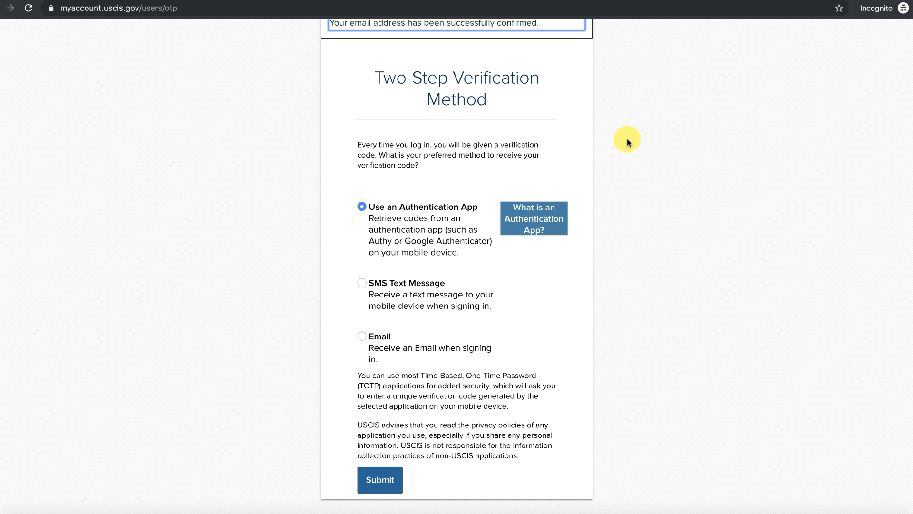
left_click(362, 206)
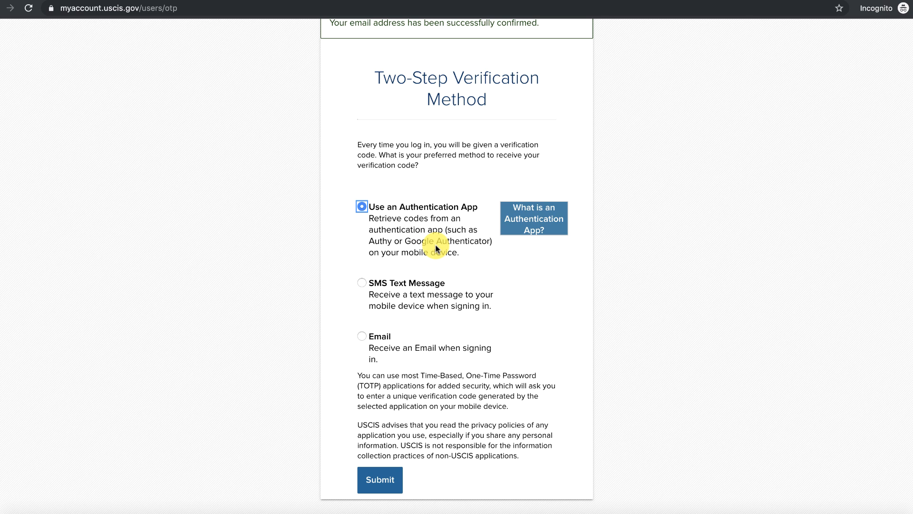
left_click(363, 334)
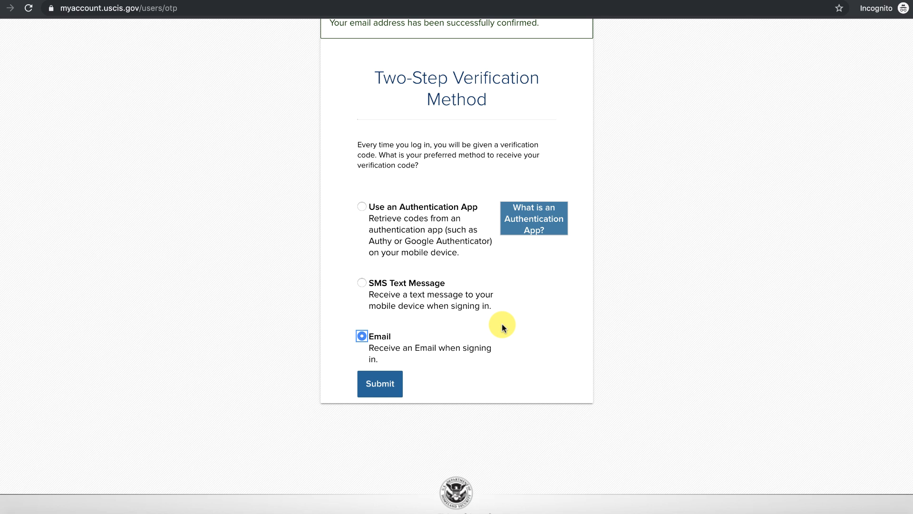
left_click(361, 284)
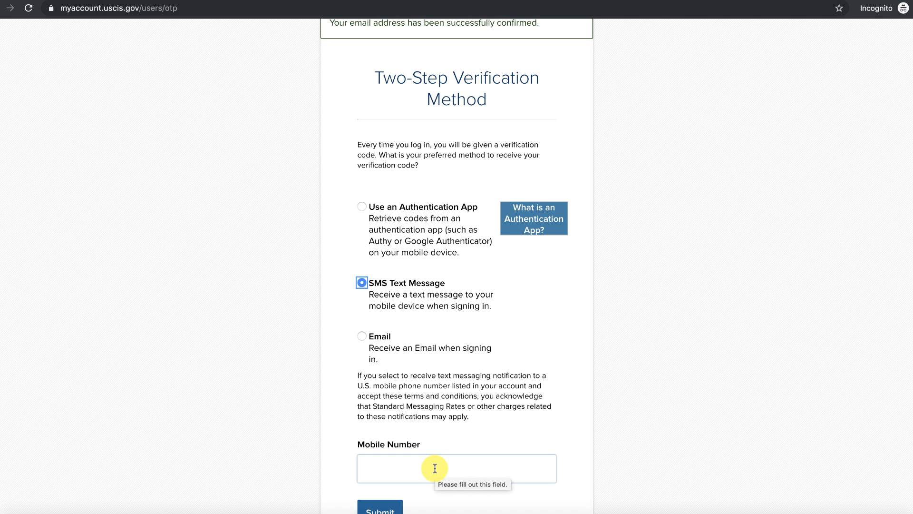
left_click(362, 337)
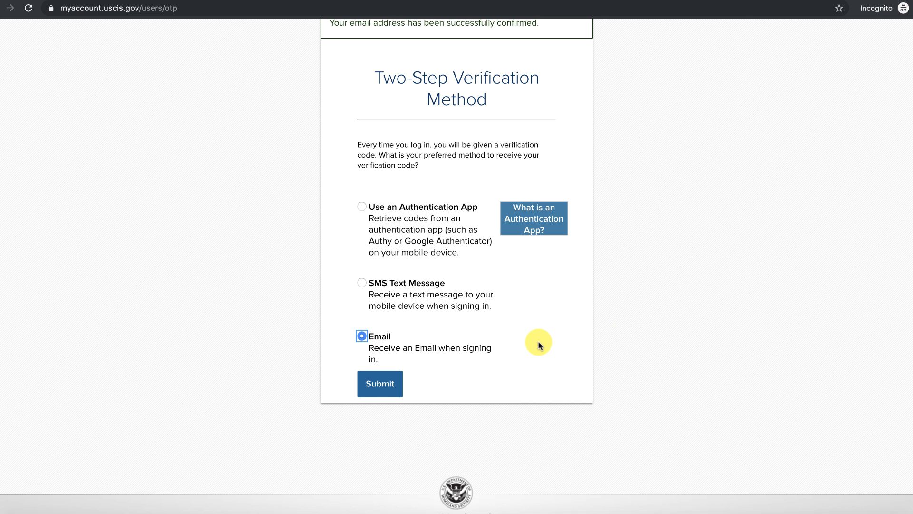
Submit Email as the two-step method and switch to the Gmail tab.
left_click(379, 384)
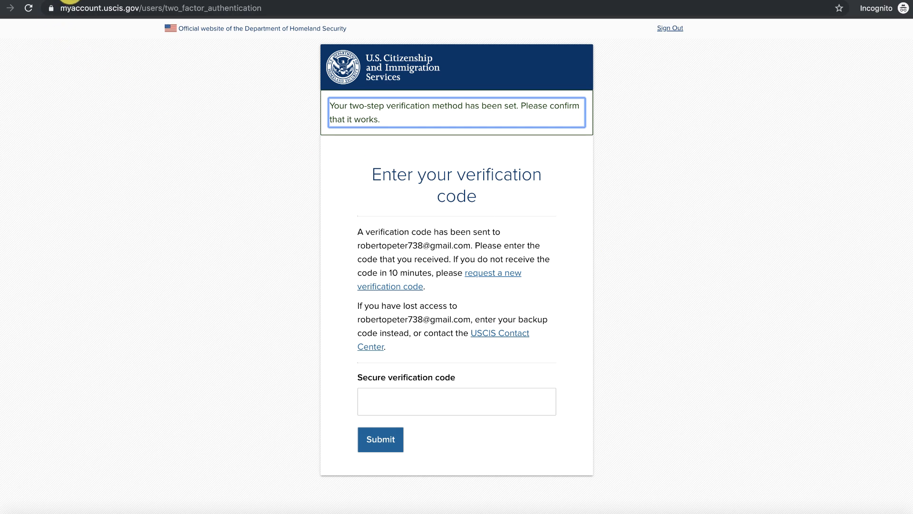
left_click(71, 0)
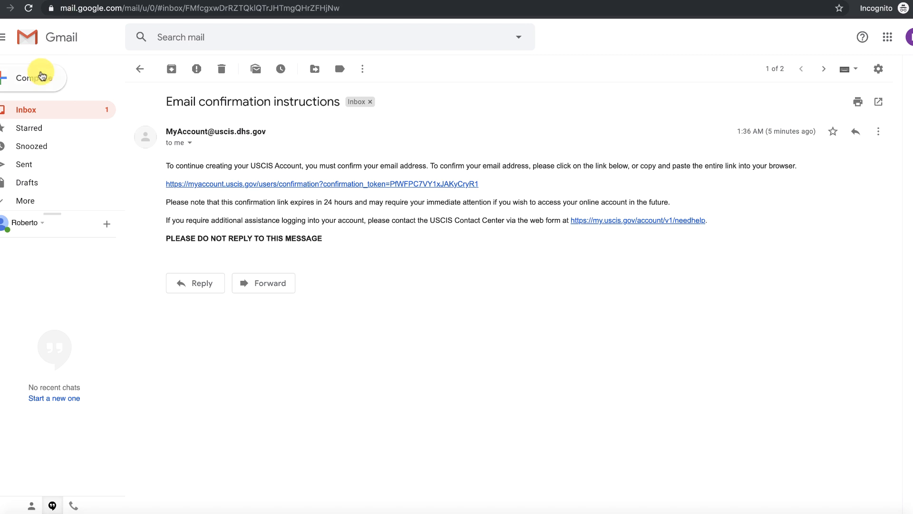
Open the 'Secure two-step verification notification' email, select its code, and return to USCIS.
left_click(27, 110)
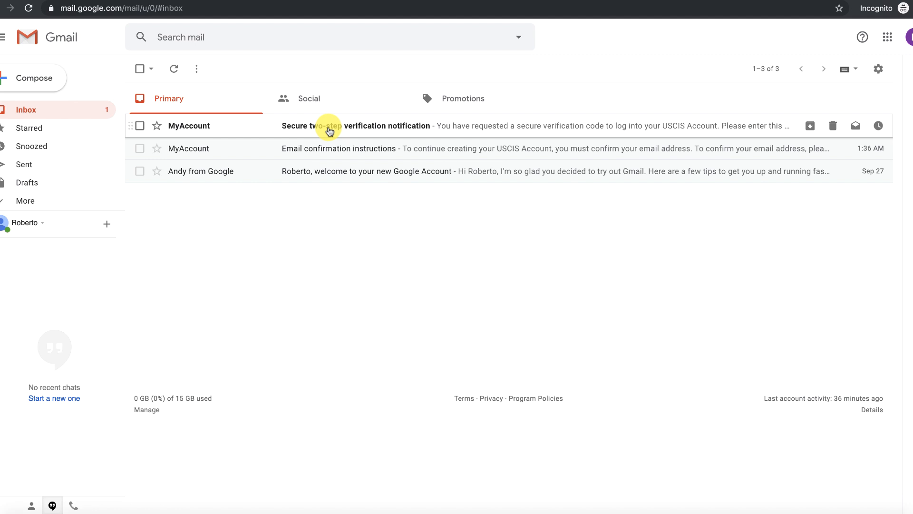
left_click(330, 131)
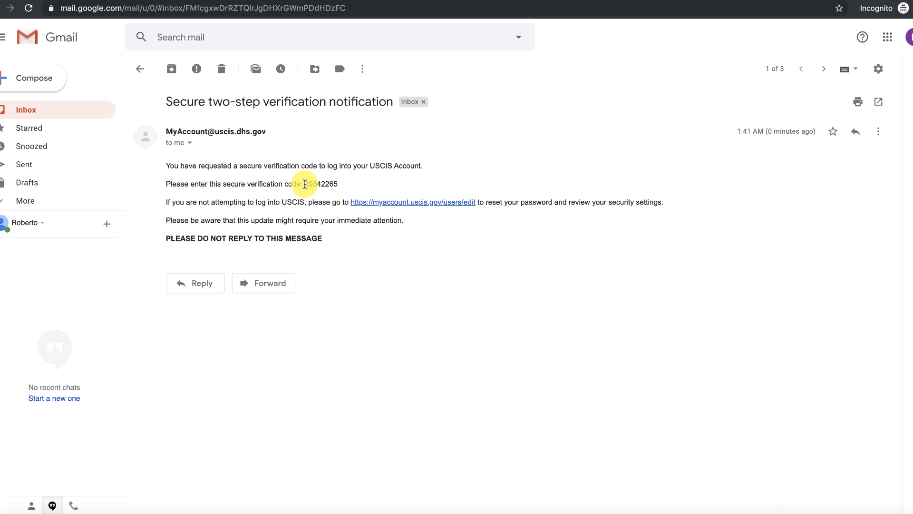
left_click_drag(305, 184, 339, 186)
key("ctrl+c")
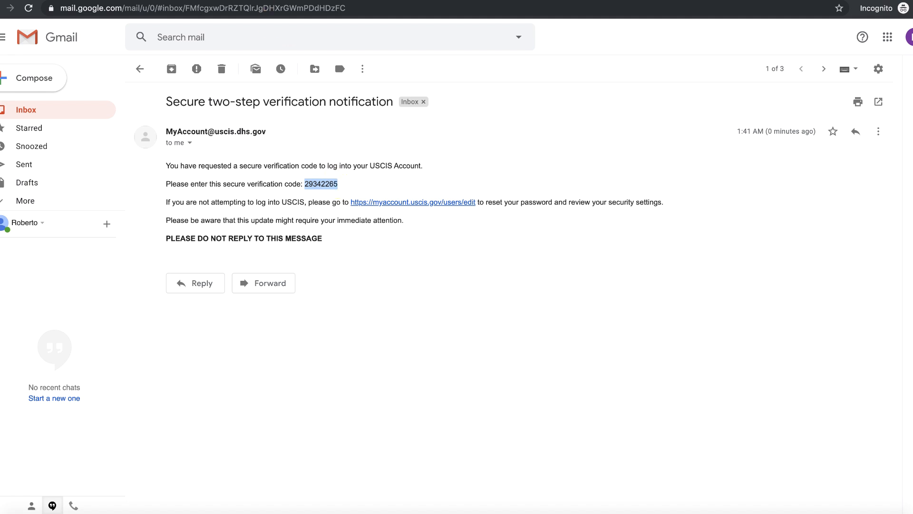
key("ctrl+Tab")
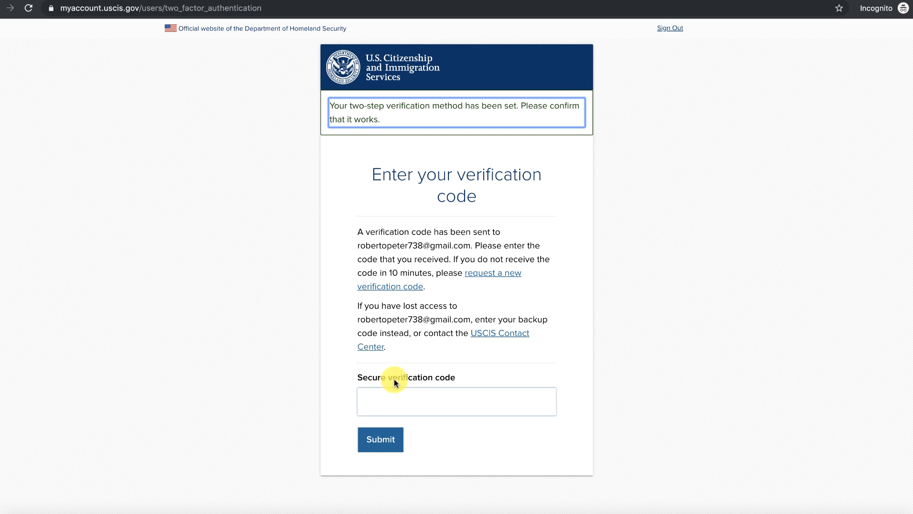
Paste the emailed code into the Secure verification code field and submit it.
left_click(436, 398)
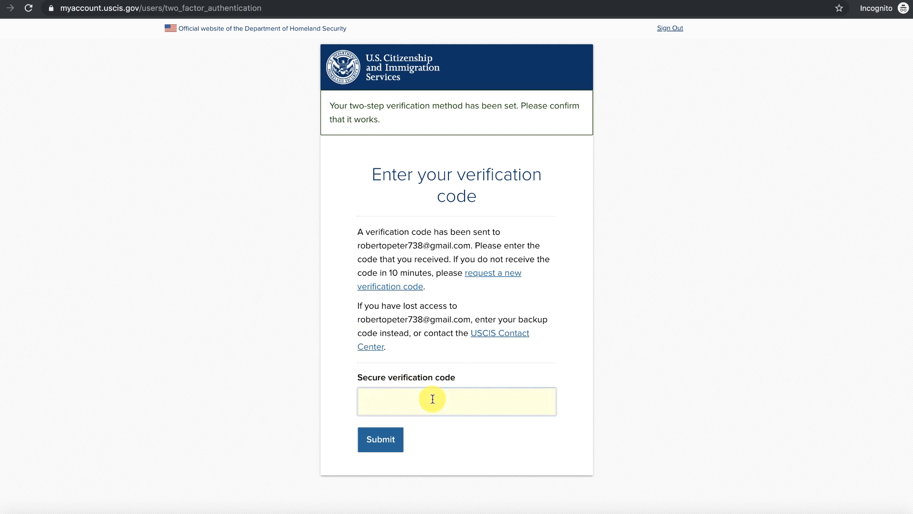
key("ctrl+v")
left_click(378, 438)
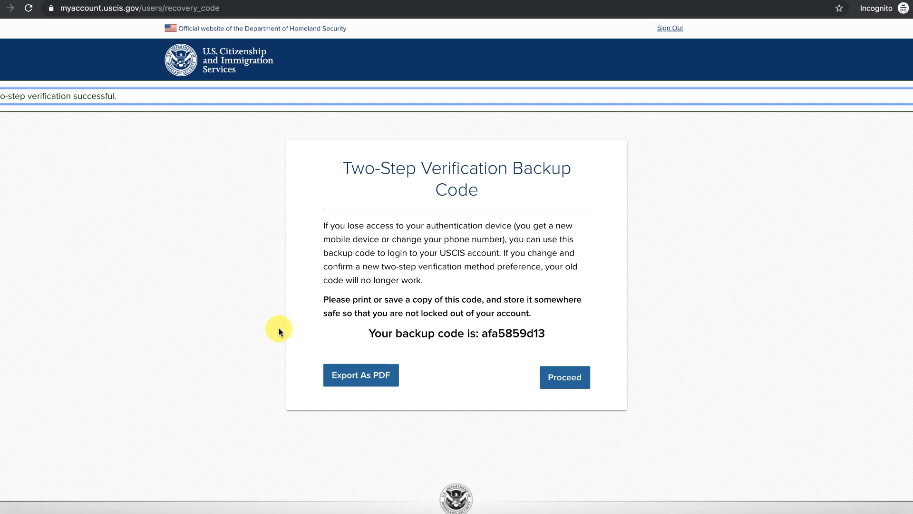
Continue past the backup code page and set Question #1 to the favorite-toy question, then type its answer.
left_click(568, 379)
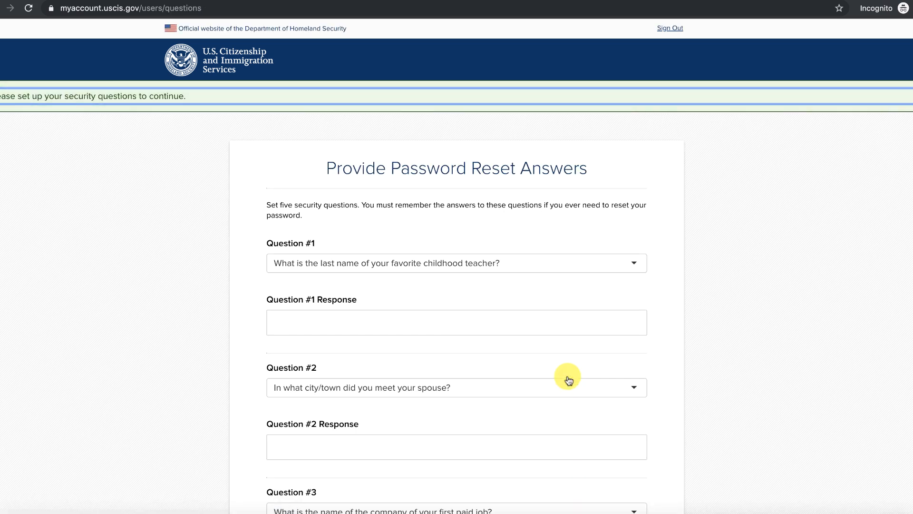
scroll(774, 337, "down", 2)
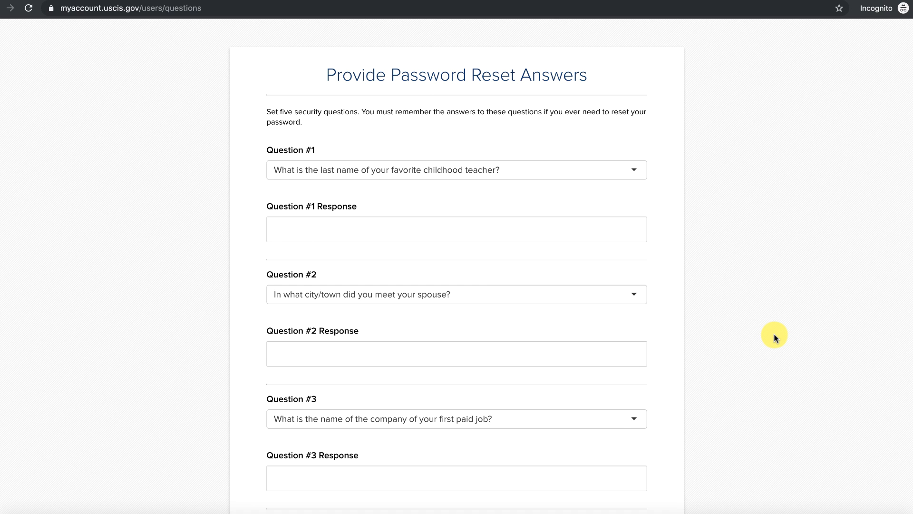
left_click(634, 171)
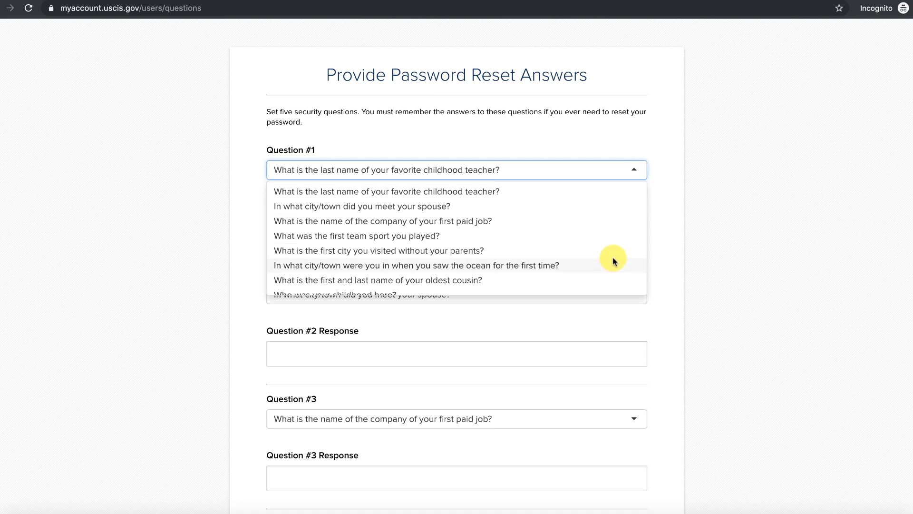
scroll(614, 259, "down", 5)
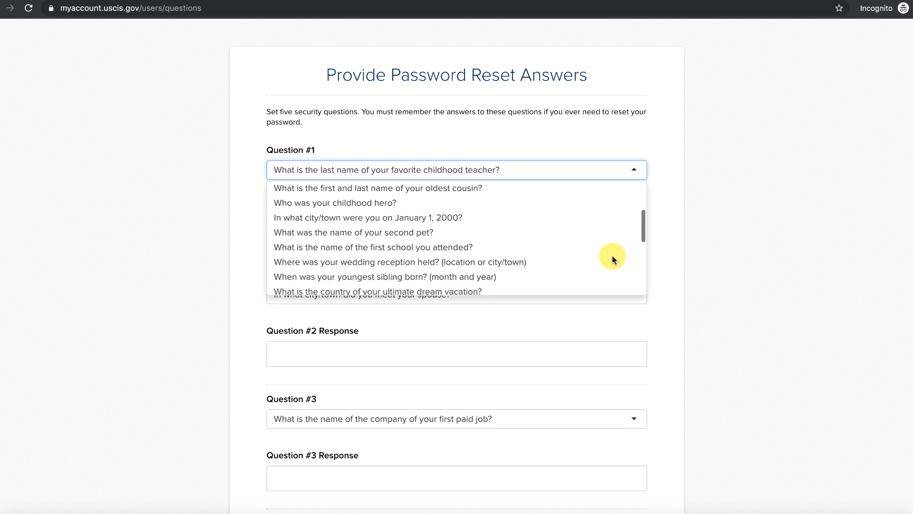
scroll(613, 259, "up", 4)
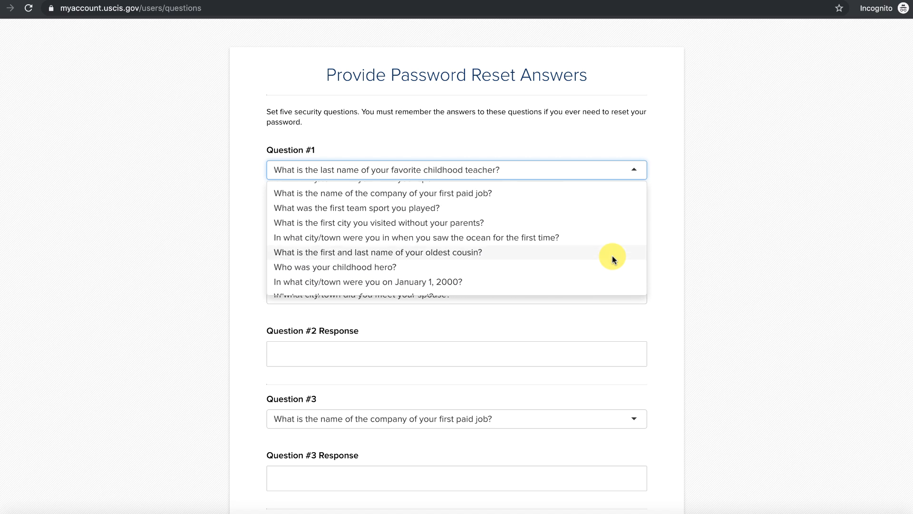
scroll(473, 228, "down", 3)
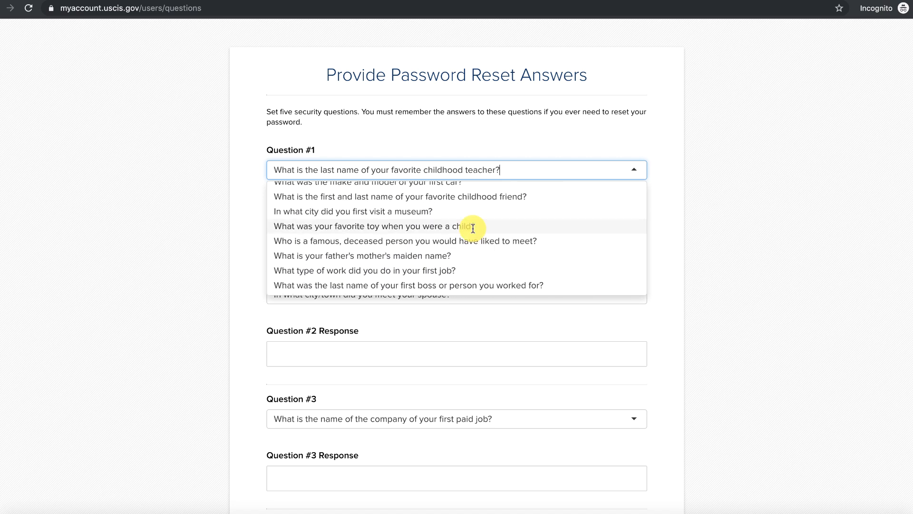
left_click(445, 239)
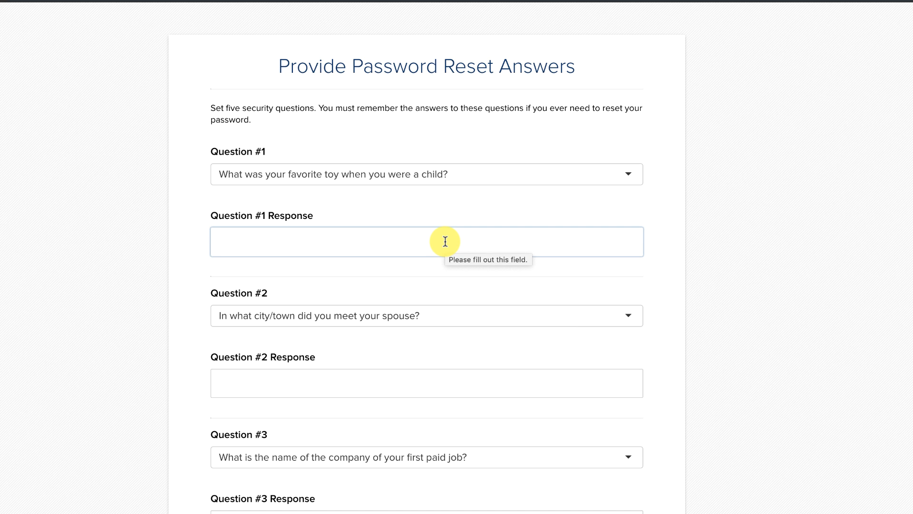
left_click(445, 241)
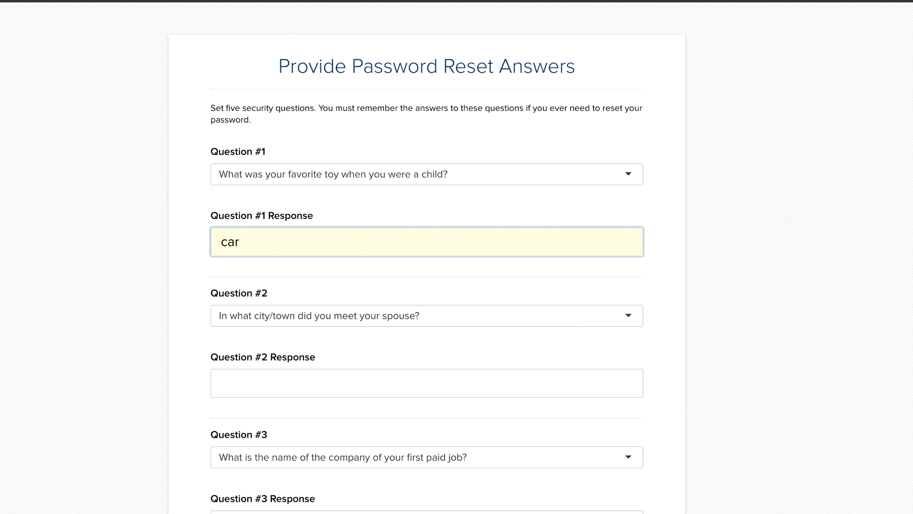
Open the Question #2 choices and close them without changing the question.
left_click(604, 316)
scroll(603, 375, "down", 5)
left_click(819, 333)
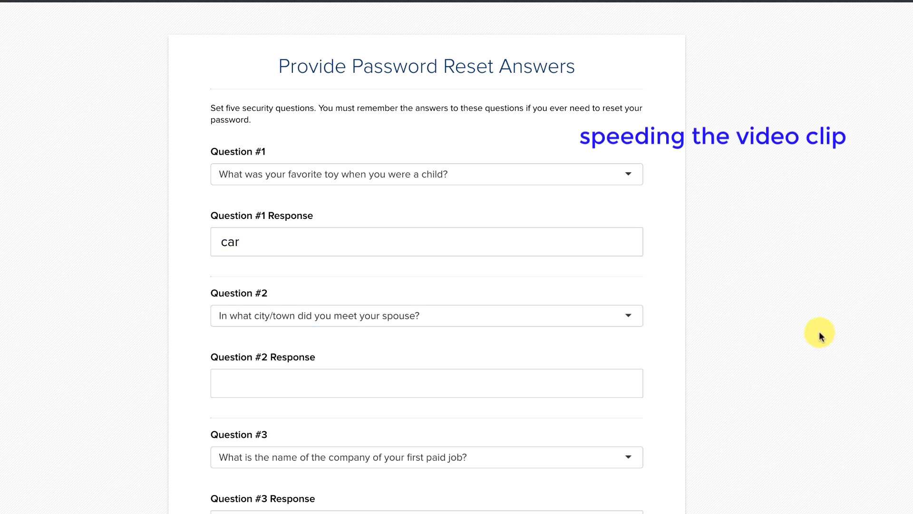
Set Question #2 to the first team sport question and type its answer.
left_click(631, 313)
scroll(528, 409, "down", 3)
scroll(529, 410, "down", 8)
scroll(529, 410, "up", 14)
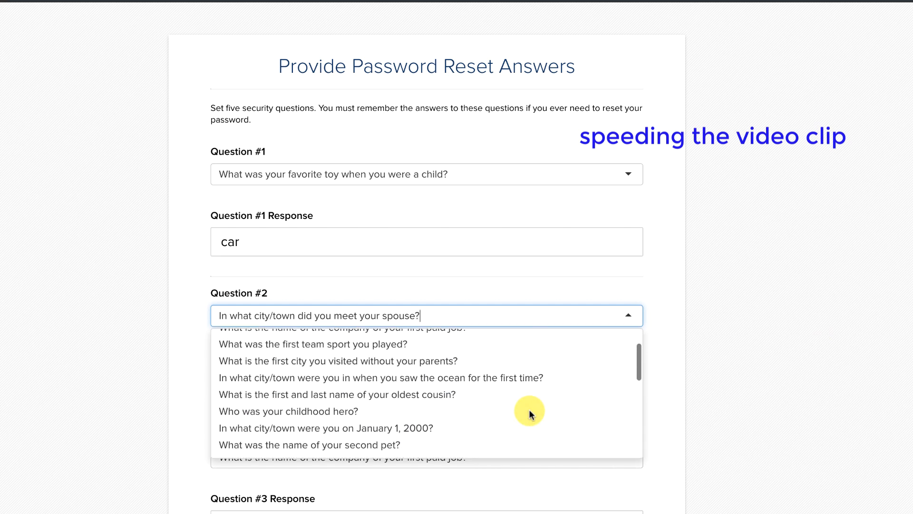
left_click(437, 343)
left_click(338, 386)
scroll(707, 433, "down", 3)
Set Question #3 to the childhood hero question and type its answer.
left_click(629, 337)
scroll(503, 395, "down", 7)
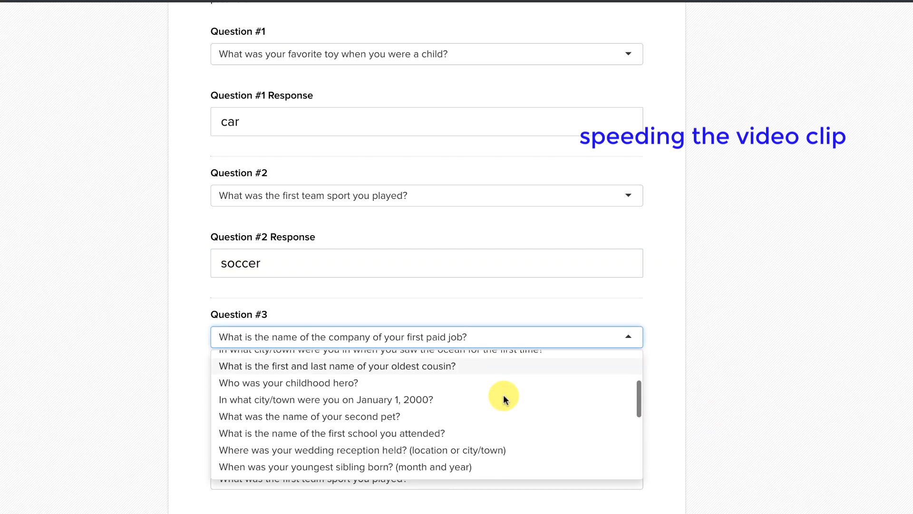
scroll(503, 396, "up", 5)
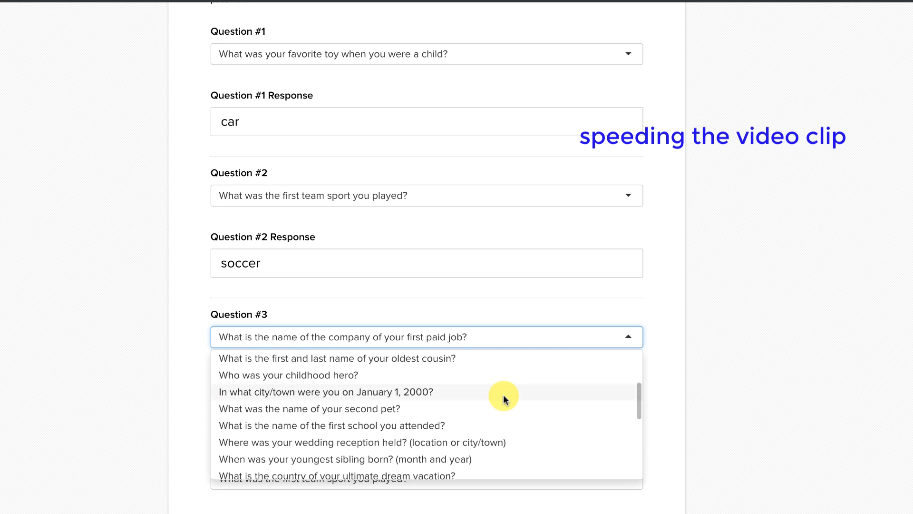
left_click(438, 392)
left_click(438, 397)
scroll(775, 472, "down", 5)
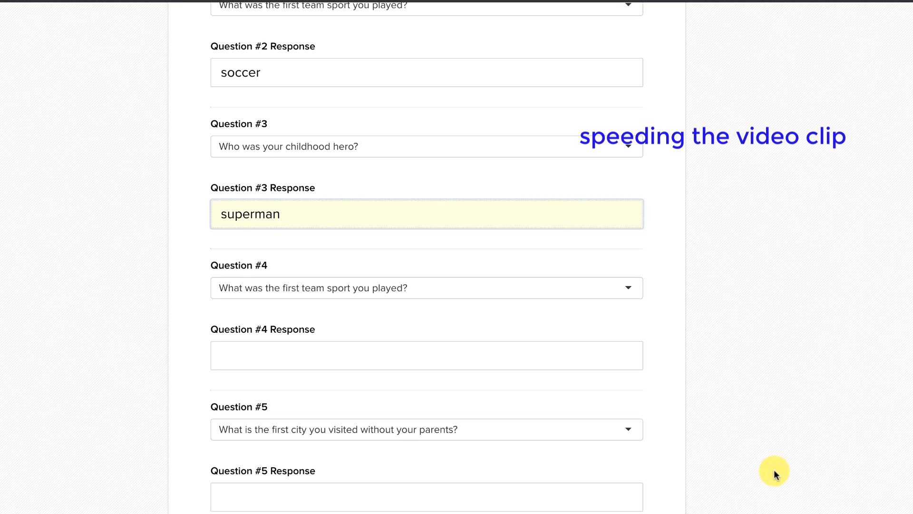
scroll(774, 472, "up", 1)
Set Question #4 to the favorite childhood teacher's last name question and type its answer.
left_click(631, 302)
left_click(447, 332)
left_click(446, 369)
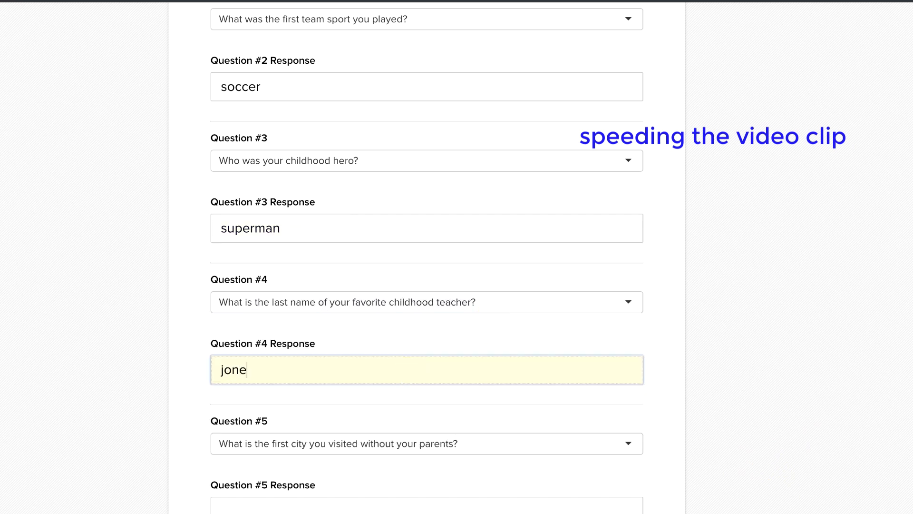
scroll(757, 446, "down", 3)
Set Question #5 to the first ocean city question and type its answer.
left_click(630, 326)
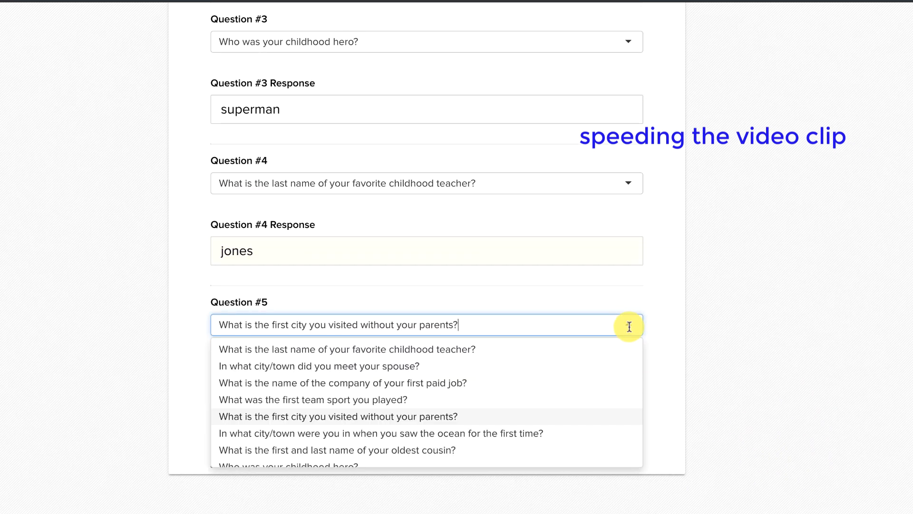
left_click(547, 426)
left_click(495, 392)
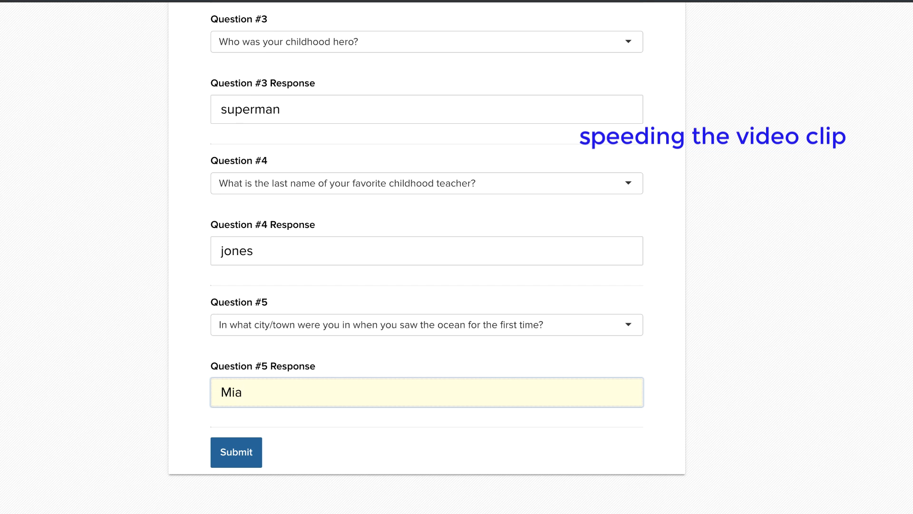
left_click(868, 383)
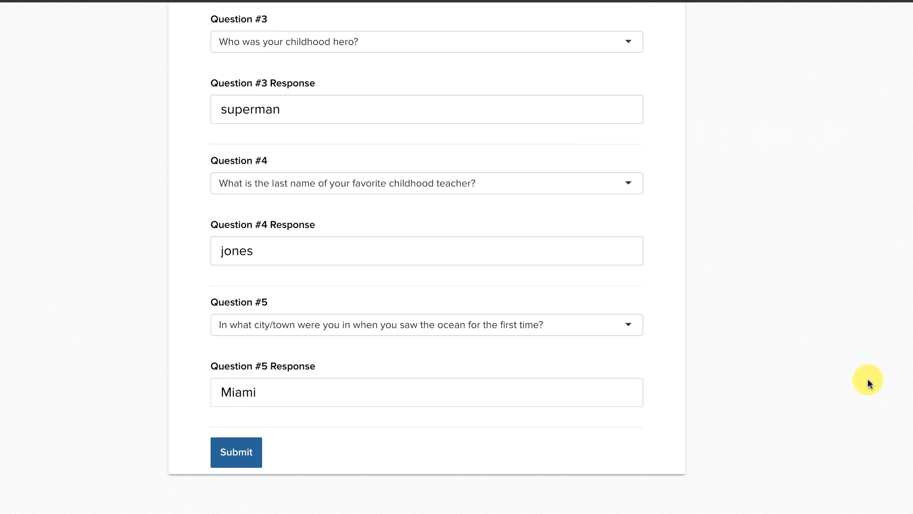
scroll(868, 379, "up", 5)
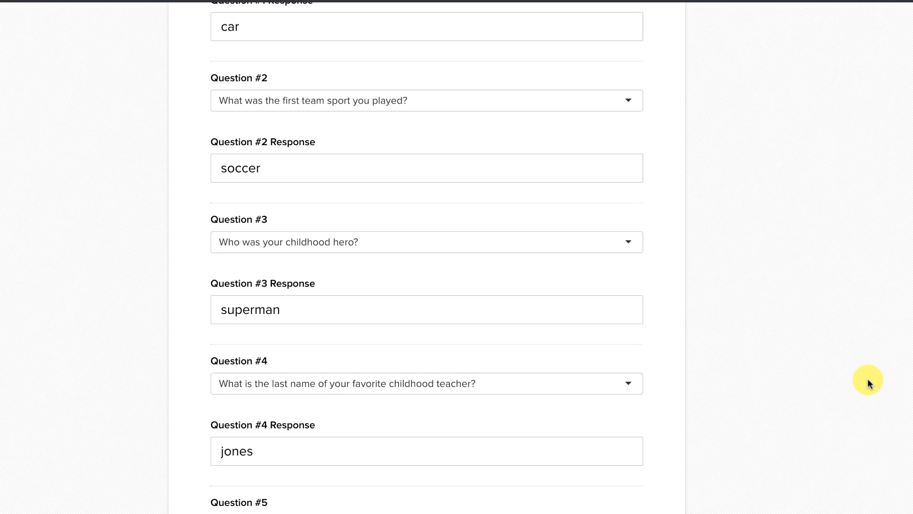
Review all five password reset responses and submit the answers form.
scroll(868, 379, "up", 1)
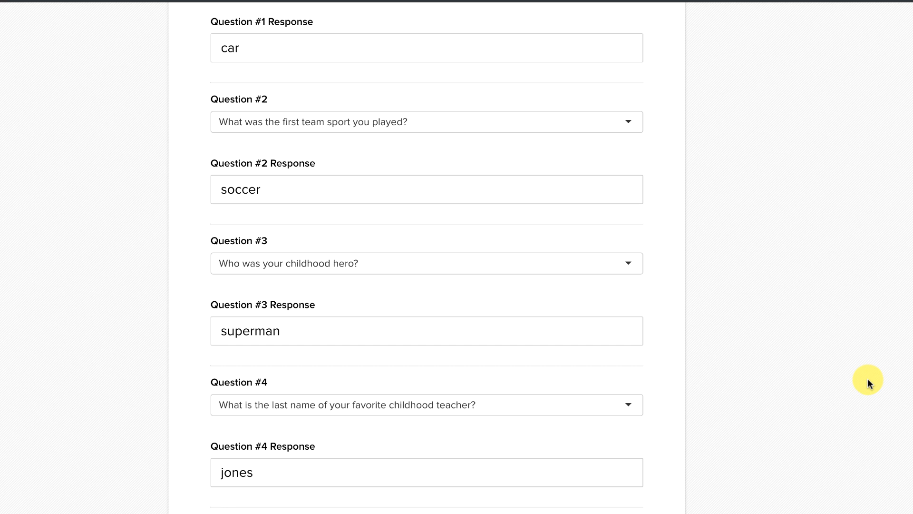
scroll(867, 379, "down", 4)
scroll(867, 379, "up", 6)
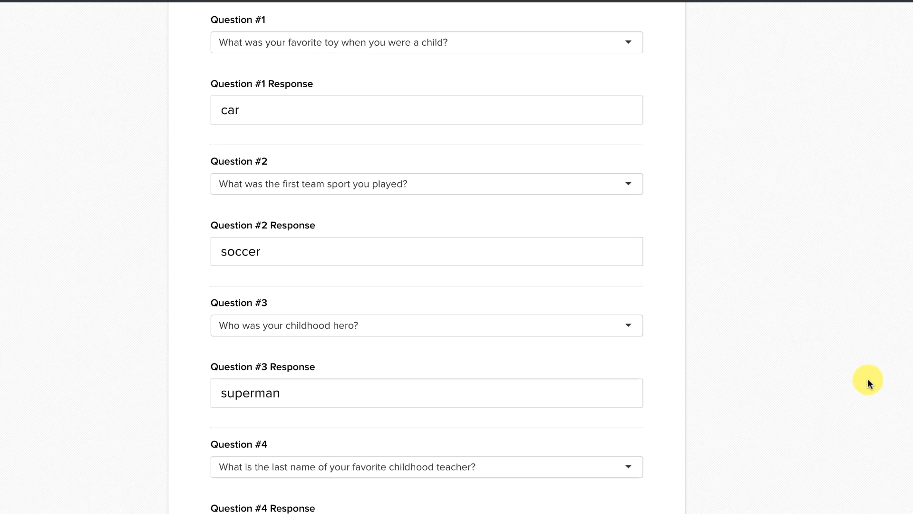
scroll(868, 379, "up", 2)
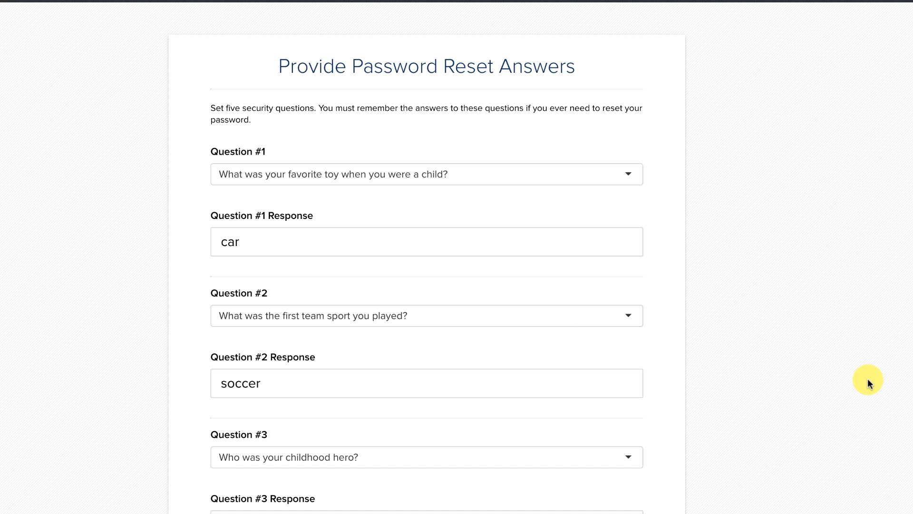
scroll(868, 378, "down", 5)
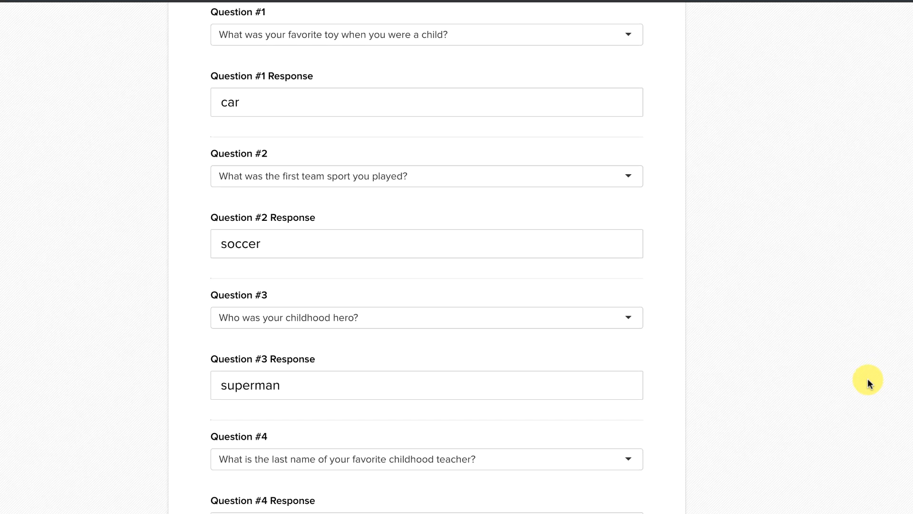
scroll(868, 378, "down", 2)
scroll(868, 378, "down", 3)
left_click(234, 410)
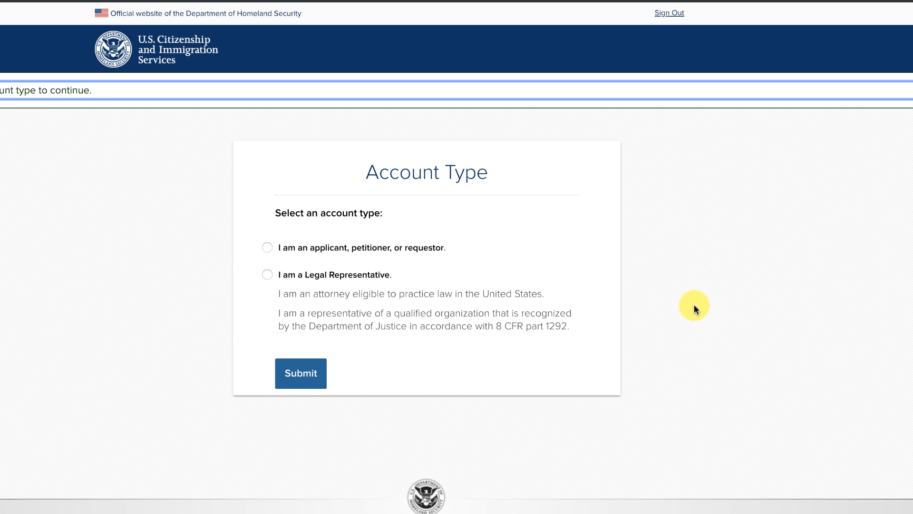
Select 'I am an applicant, petitioner, or requestor' as the account type and submit.
left_click(267, 247)
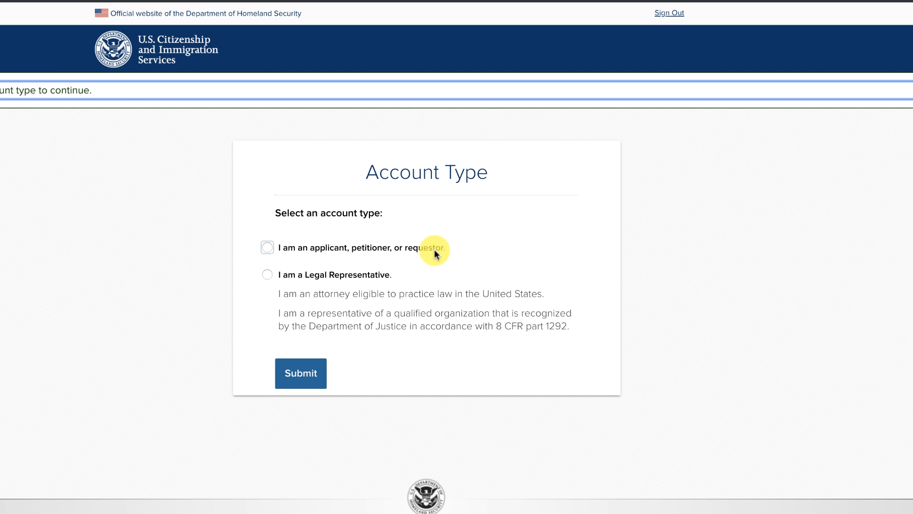
left_click(336, 276)
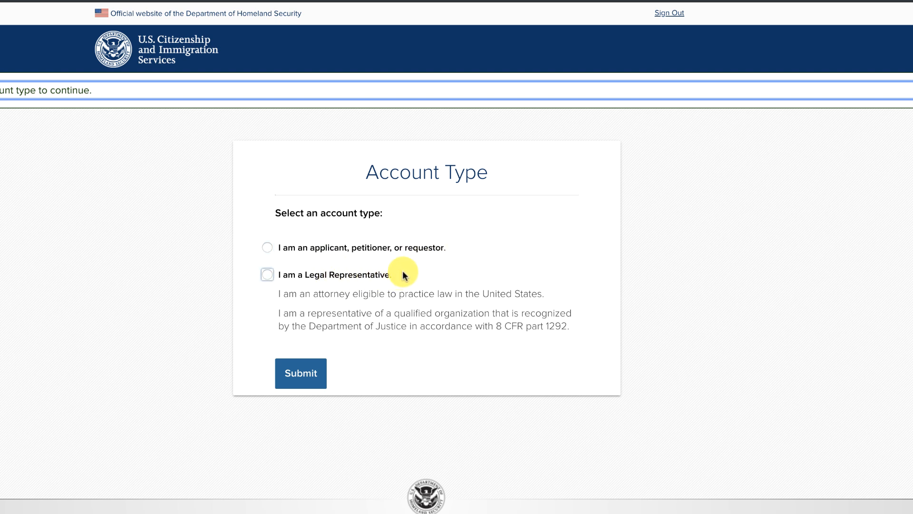
left_click(267, 247)
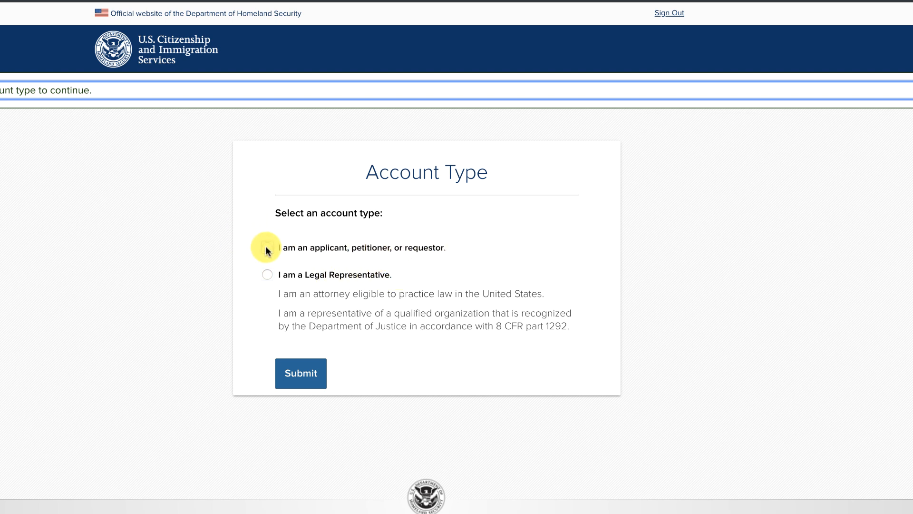
left_click(267, 247)
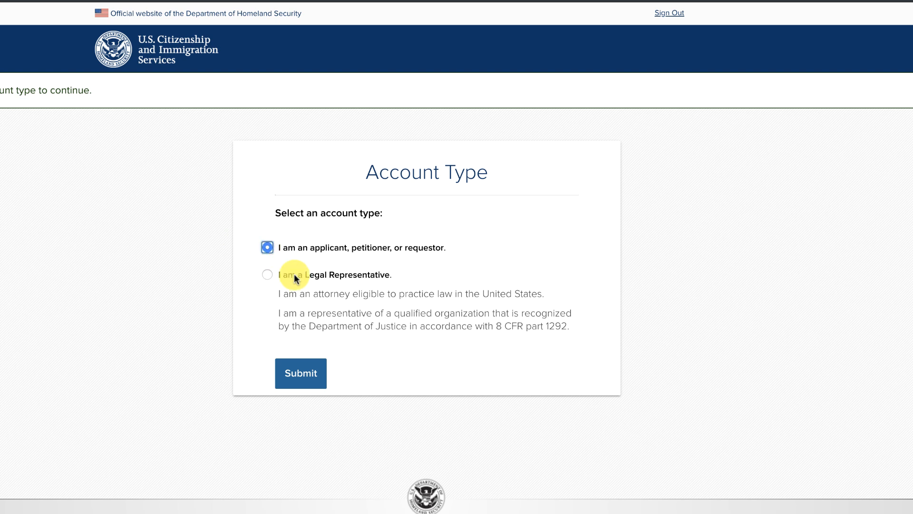
left_click(302, 373)
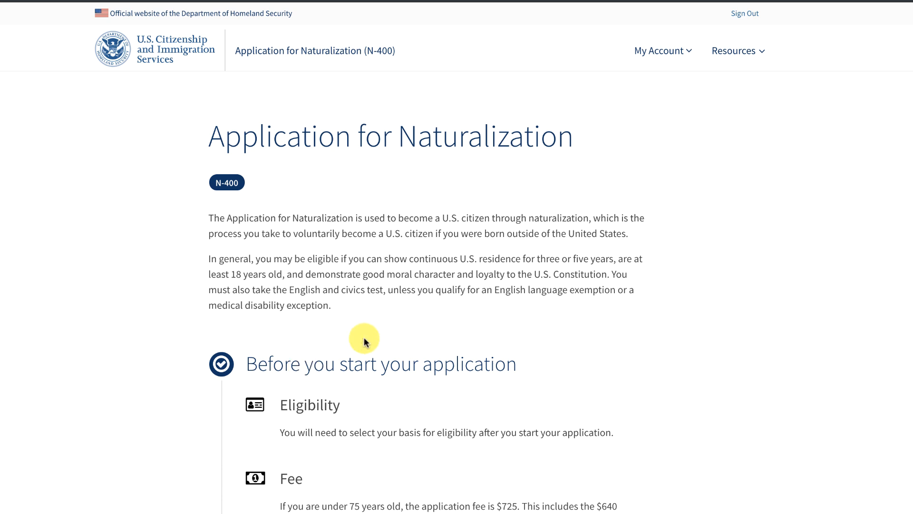
scroll(536, 291, "down", 1)
scroll(536, 294, "up", 1)
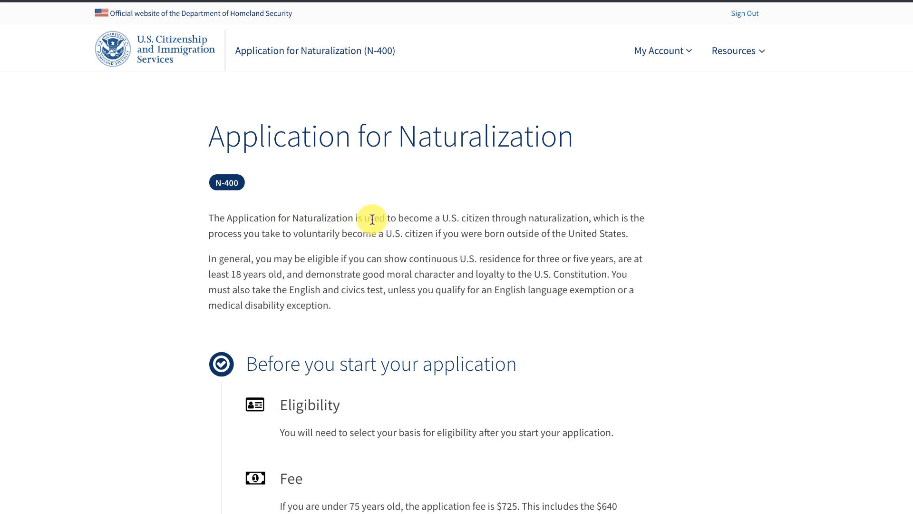
scroll(506, 228, "down", 3)
scroll(507, 227, "down", 5)
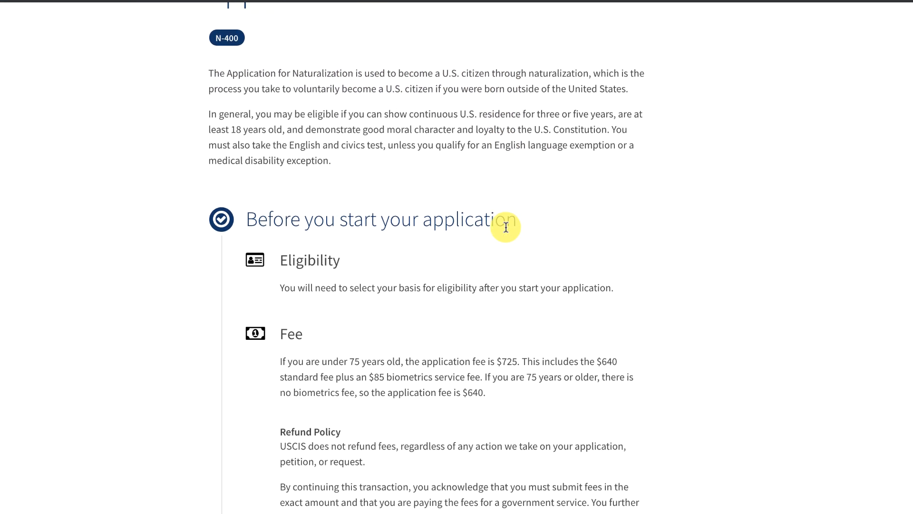
scroll(505, 226, "up", 4)
scroll(505, 226, "down", 4)
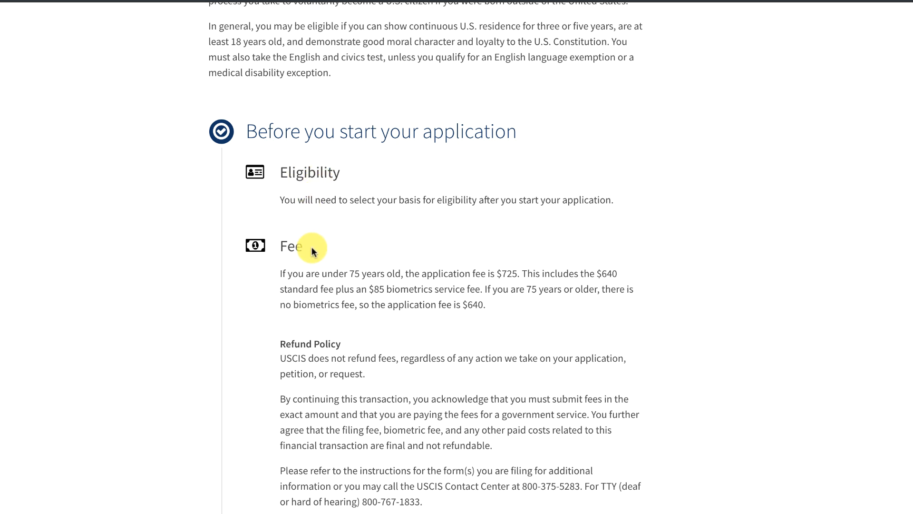
scroll(315, 250, "down", 5)
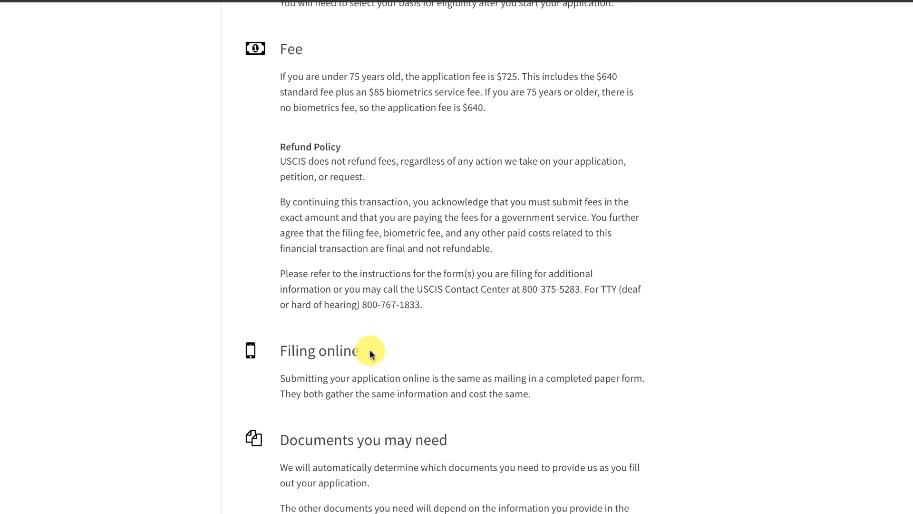
scroll(370, 355, "down", 1)
scroll(369, 350, "down", 3)
scroll(370, 350, "down", 5)
scroll(369, 350, "down", 3)
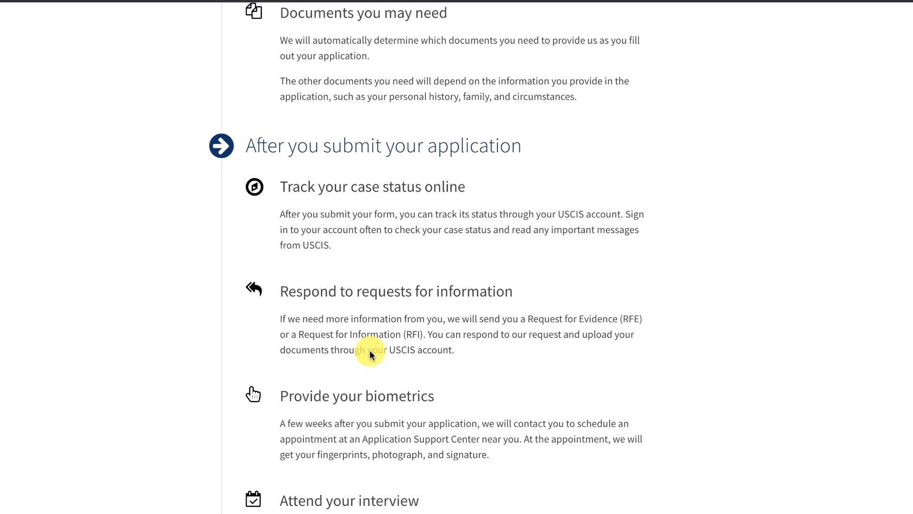
scroll(371, 354, "down", 1)
scroll(371, 355, "down", 3)
scroll(369, 354, "up", 15)
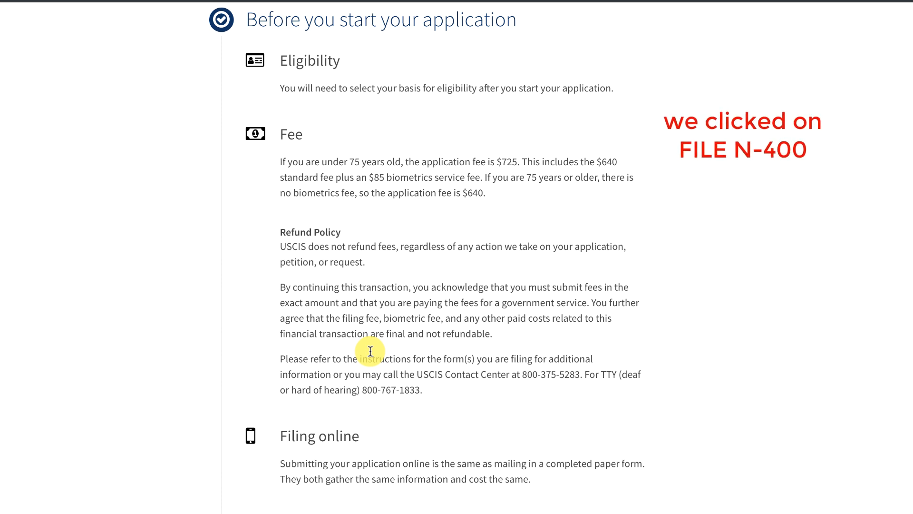
scroll(370, 351, "up", 7)
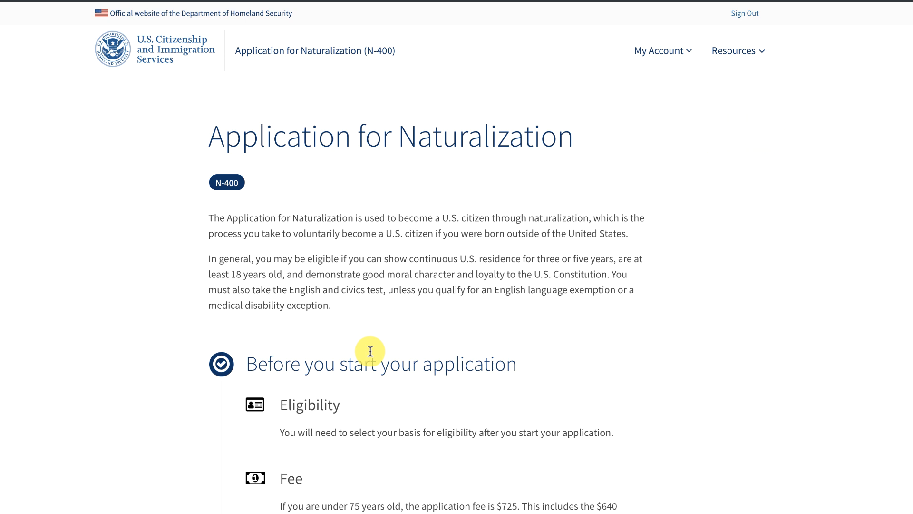
left_click(685, 52)
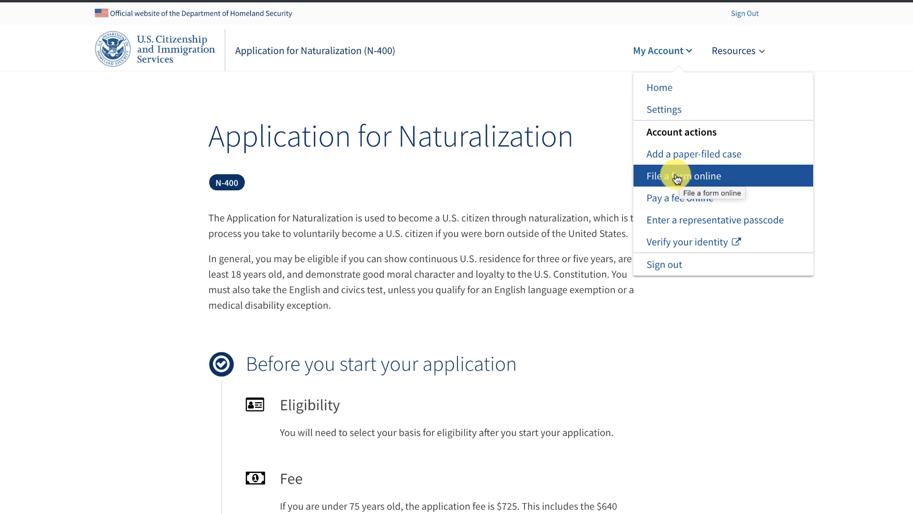
left_click(733, 53)
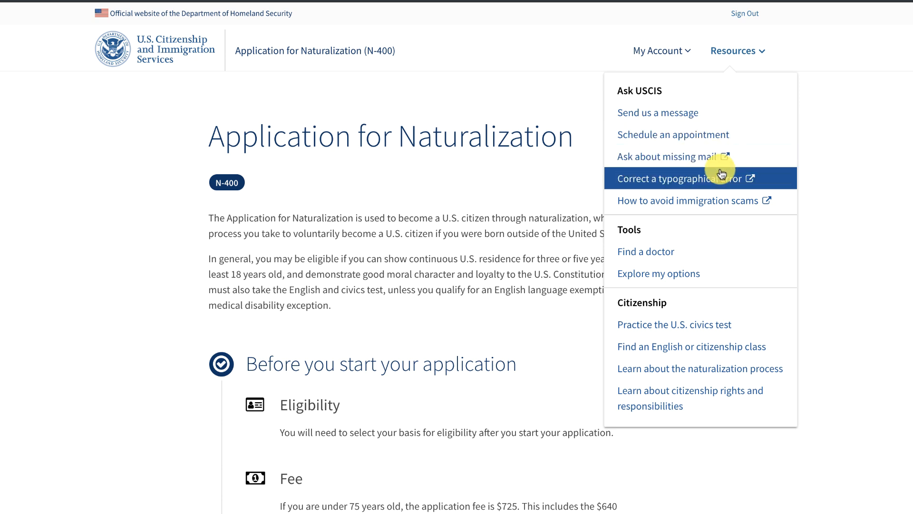
left_click(567, 118)
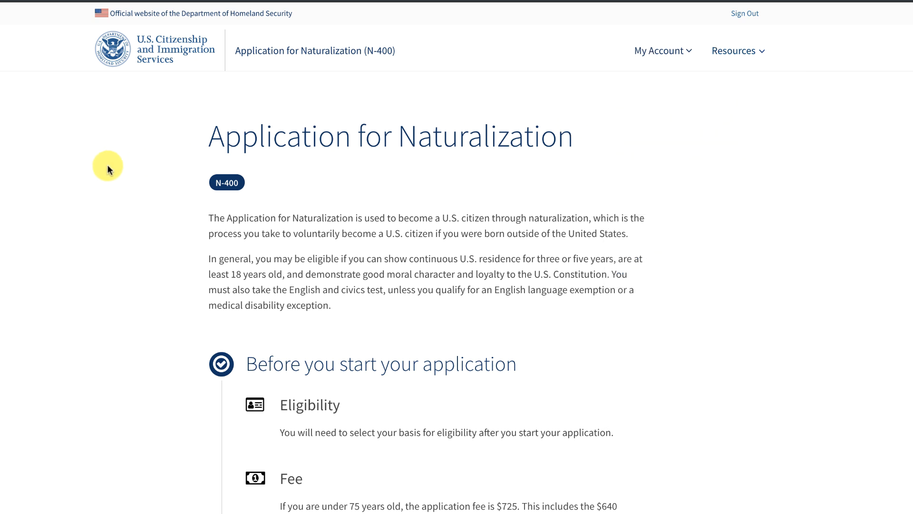
scroll(108, 164, "down", 7)
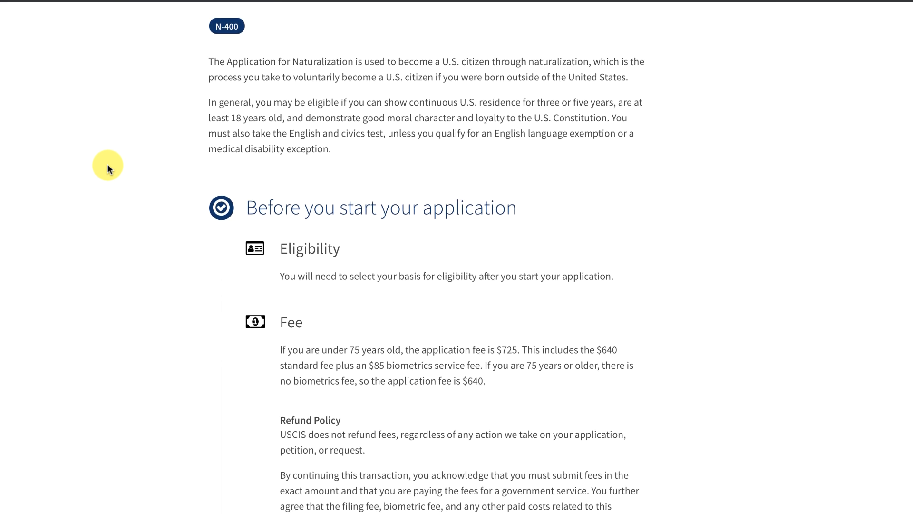
scroll(107, 165, "down", 9)
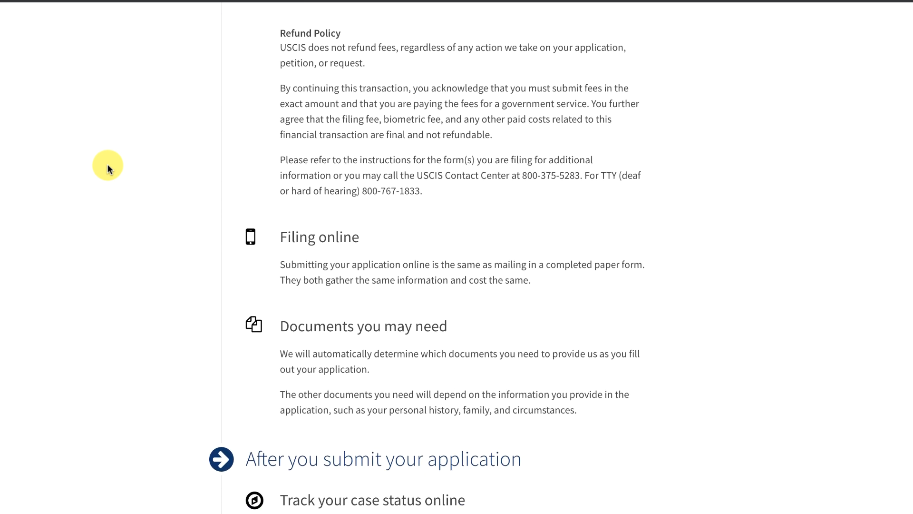
scroll(108, 164, "down", 2)
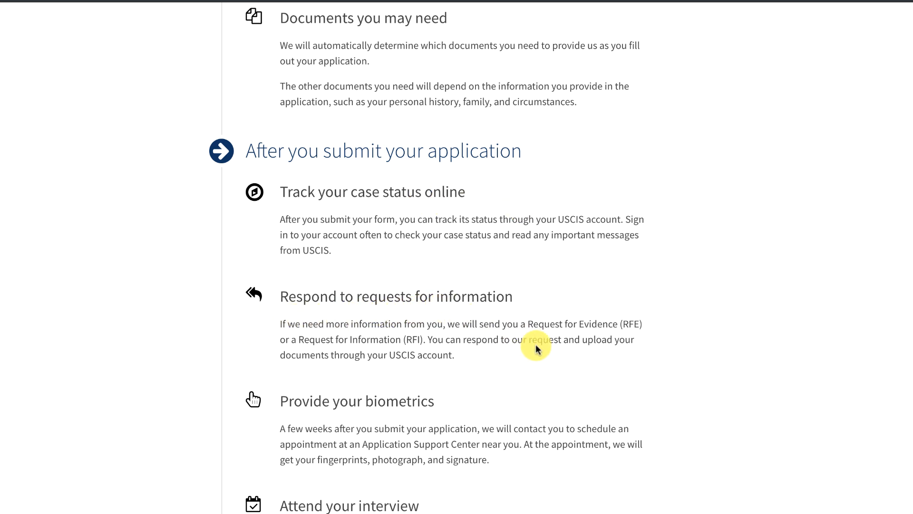
scroll(538, 349, "down", 2)
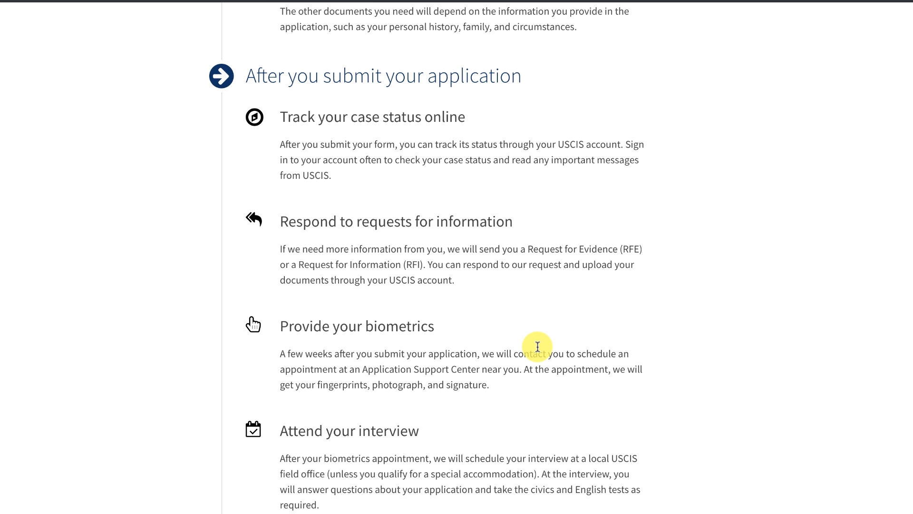
scroll(538, 346, "down", 3)
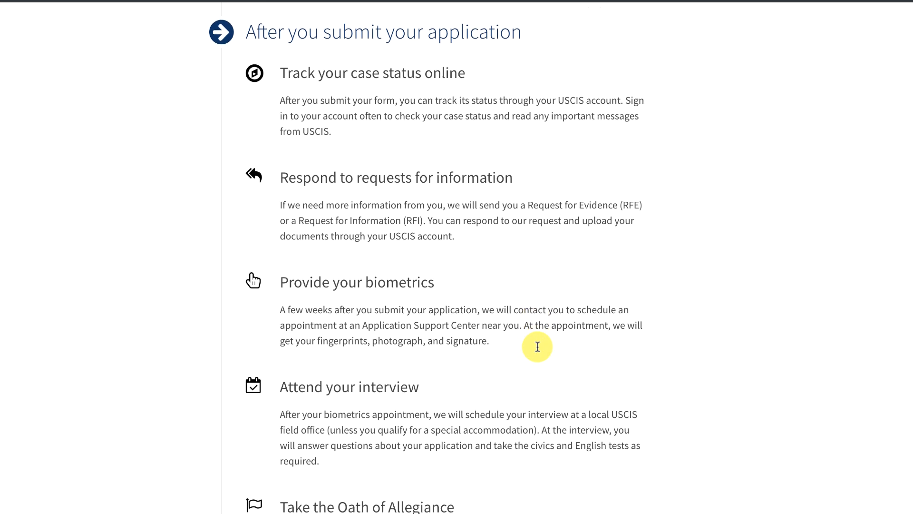
scroll(538, 347, "down", 2)
scroll(537, 347, "up", 4)
scroll(537, 347, "down", 2)
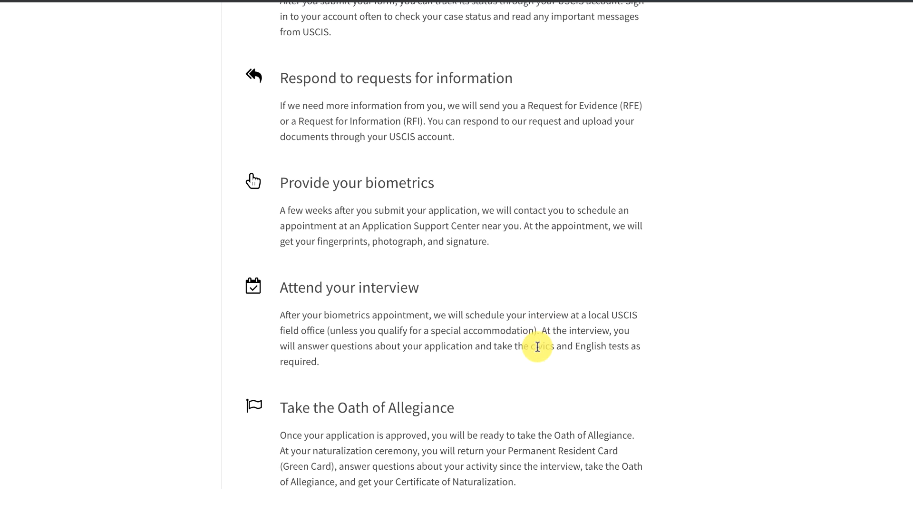
scroll(537, 347, "down", 2)
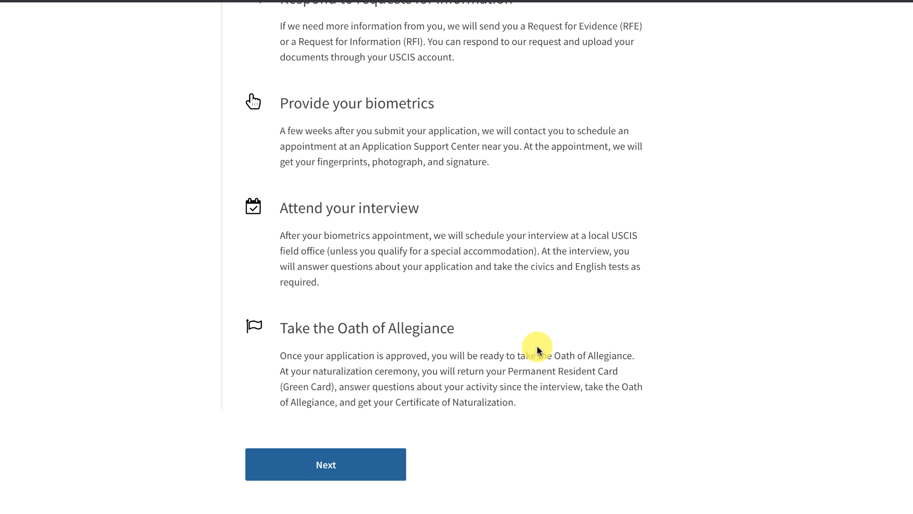
Go past the naturalization steps overview and read through the DHS Privacy Notice and Paperwork Reduction Act notice.
left_click(315, 464)
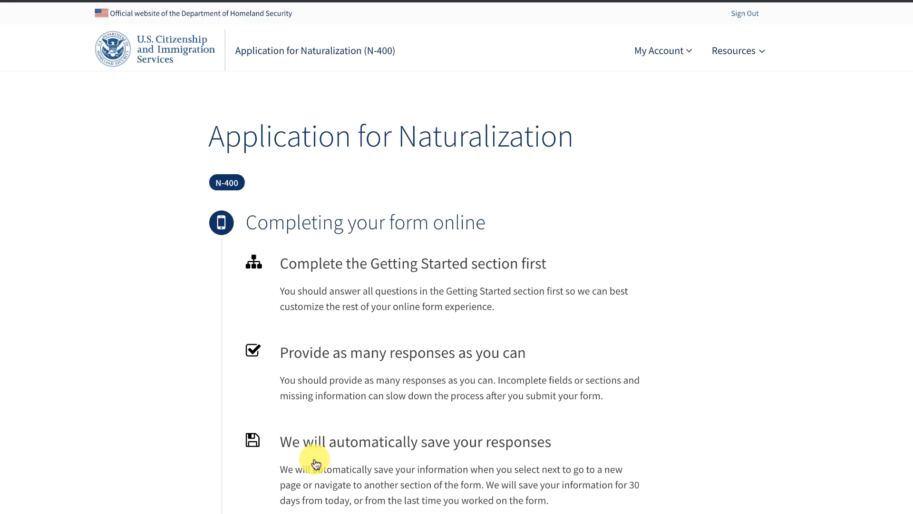
scroll(316, 464, "down", 7)
scroll(315, 464, "up", 5)
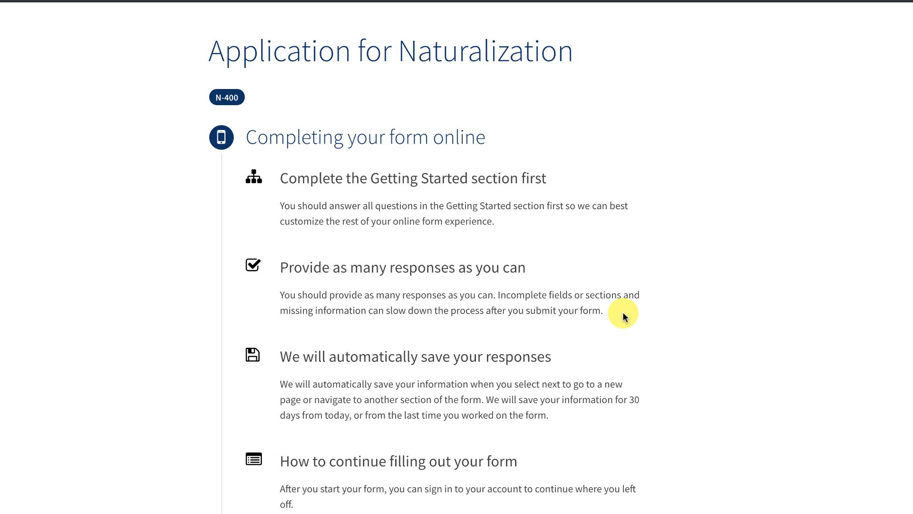
scroll(625, 317, "down", 3)
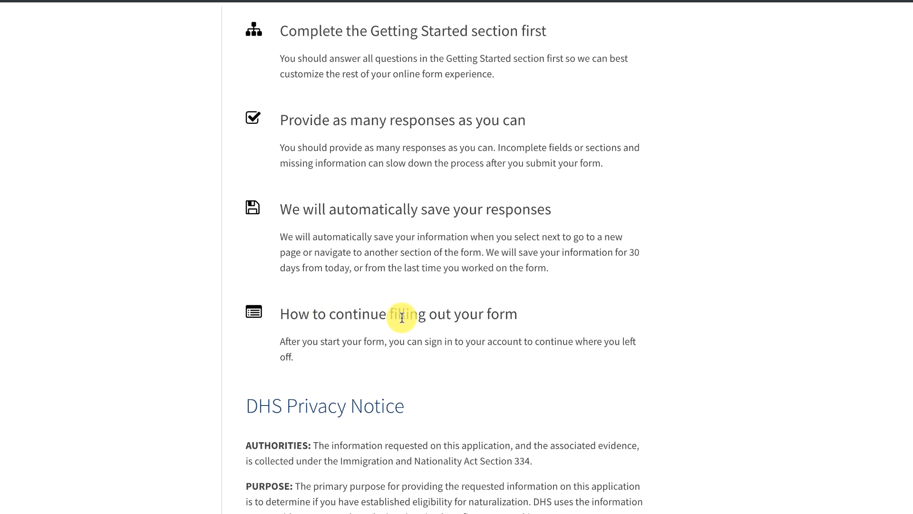
scroll(472, 363, "down", 3)
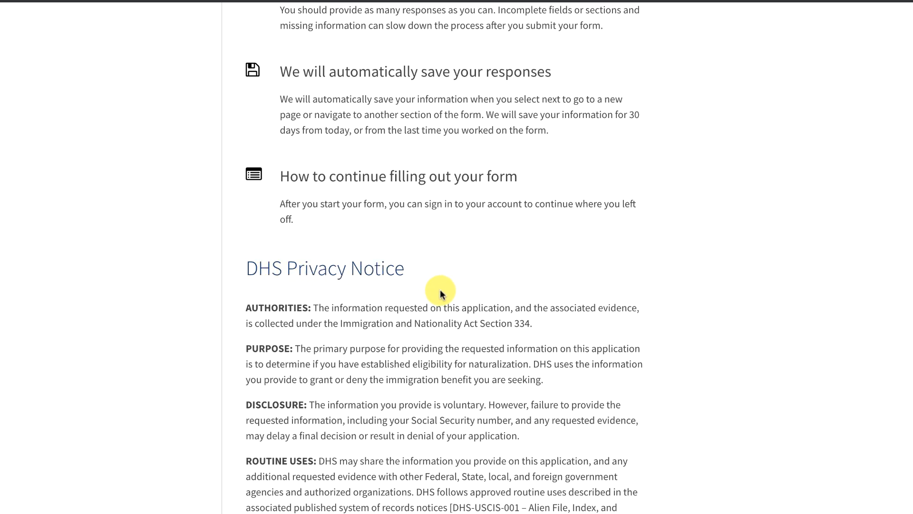
scroll(435, 291, "down", 3)
scroll(441, 294, "down", 2)
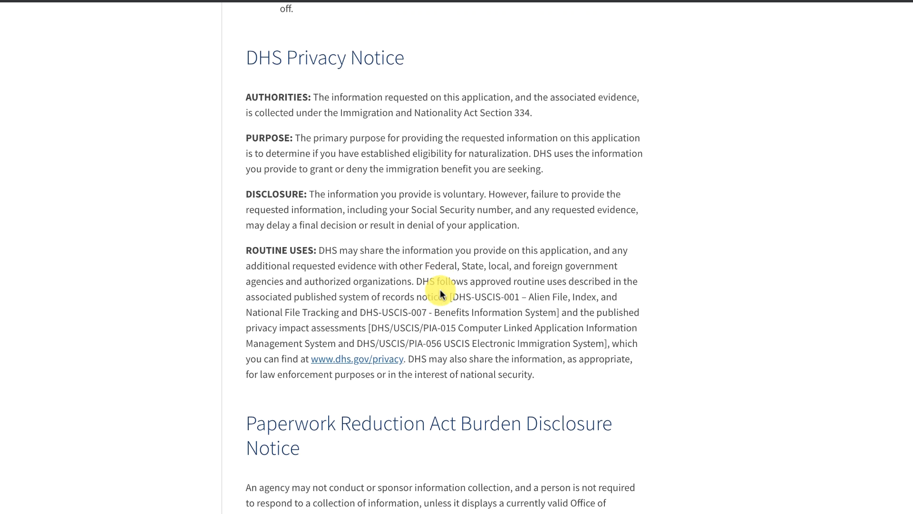
scroll(441, 291, "down", 3)
scroll(440, 291, "down", 6)
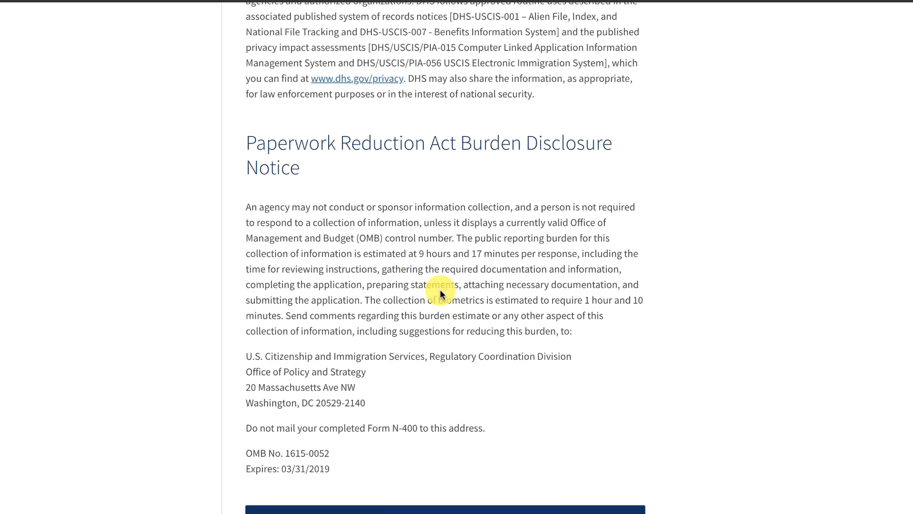
scroll(441, 293, "down", 2)
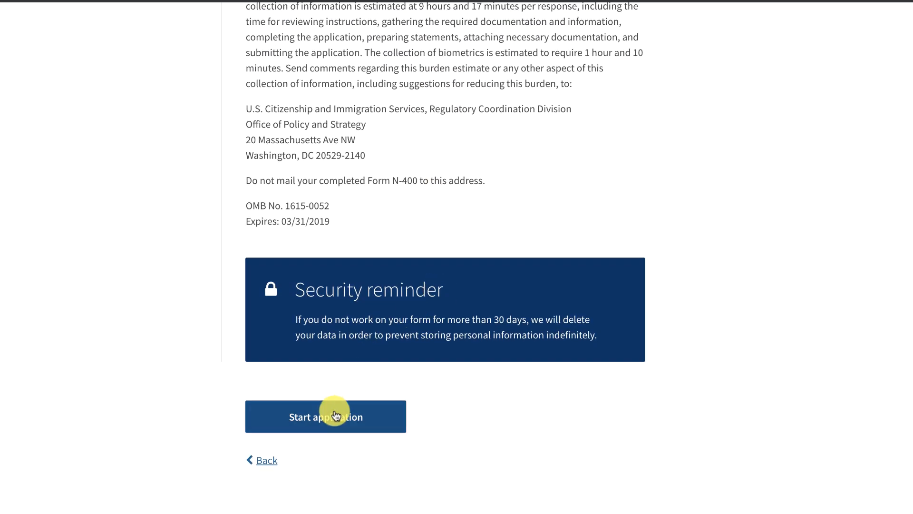
Start the online N-400 application, retrying until the eligibility question loads.
left_click(335, 418)
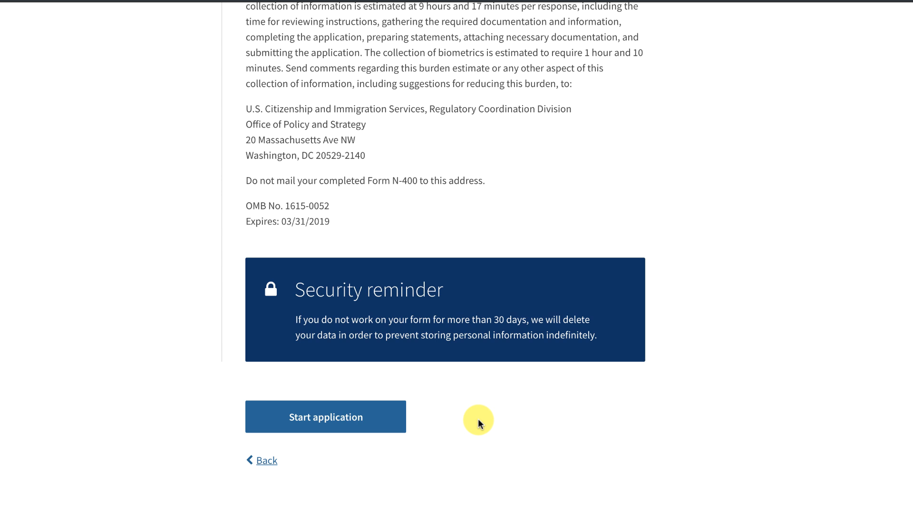
left_click(325, 418)
left_click(326, 419)
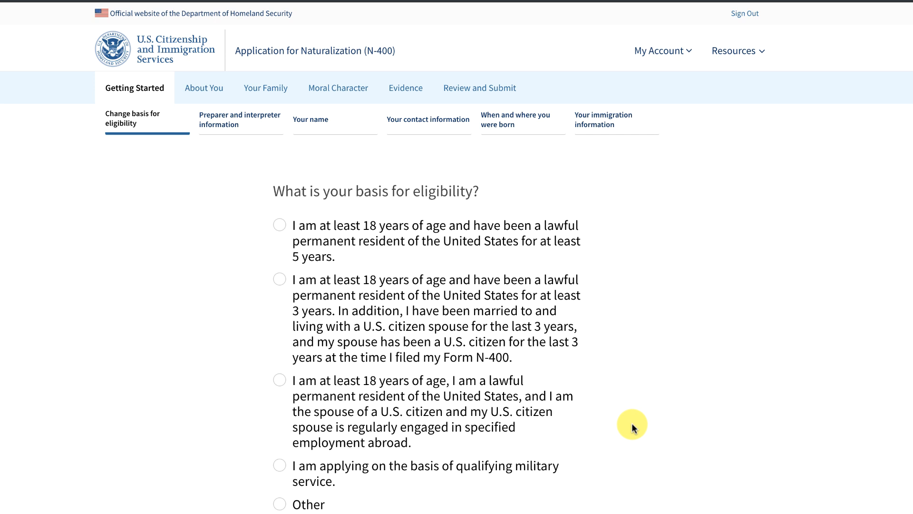
Choose the 18+ and permanent resident for 5 years eligibility basis and continue.
left_click(277, 228)
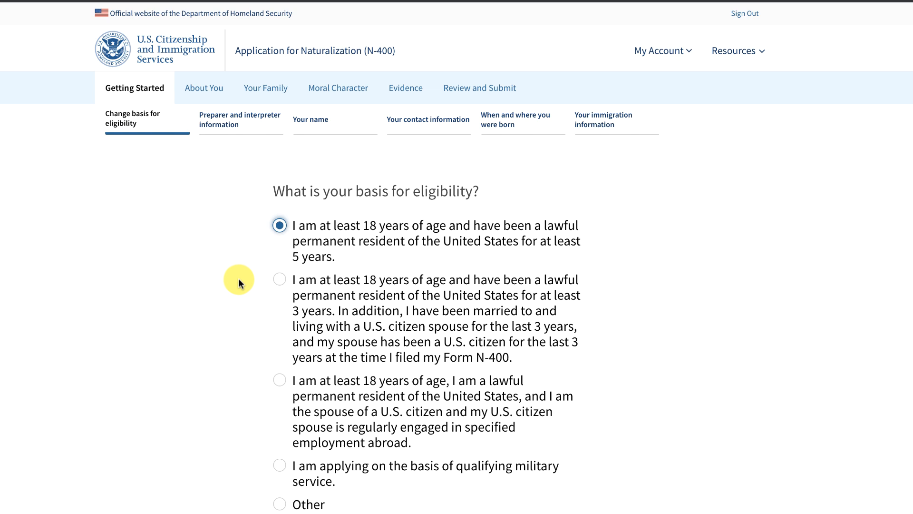
scroll(238, 279, "down", 3)
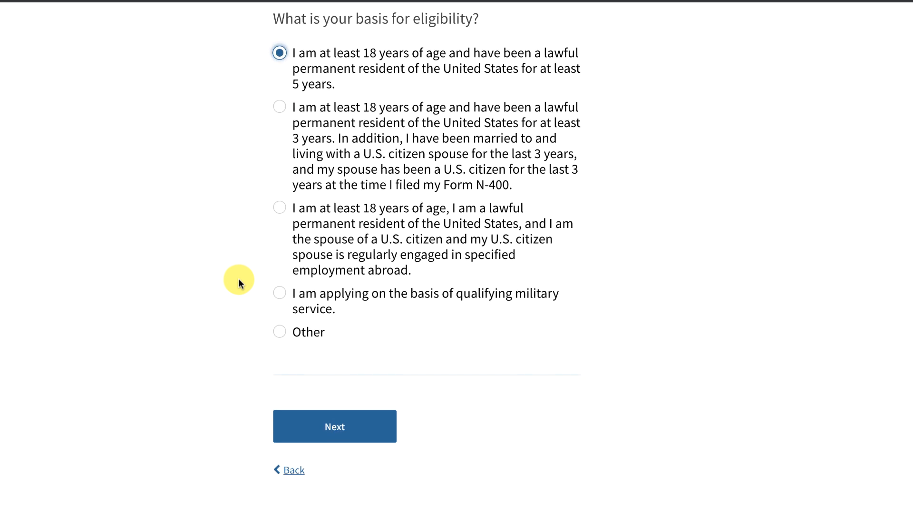
left_click(367, 425)
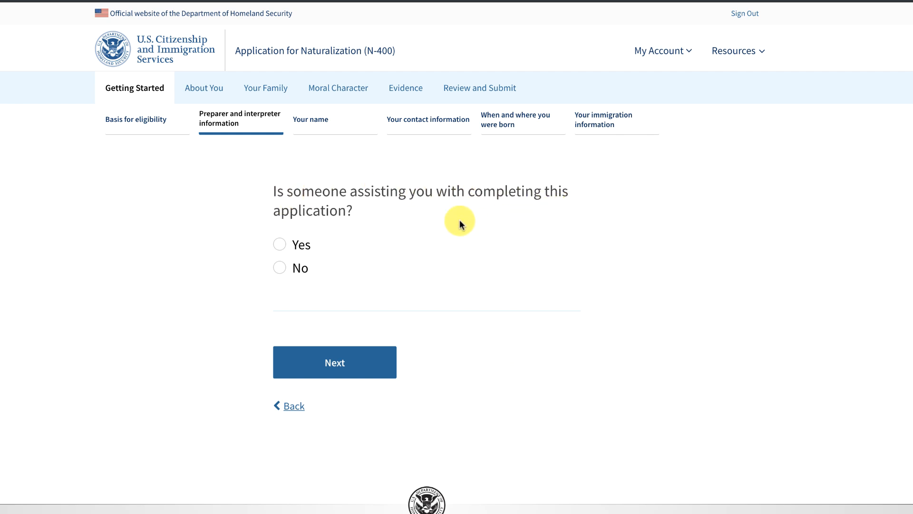
Answer No to whether someone is assisting with the application and continue.
left_click(279, 268)
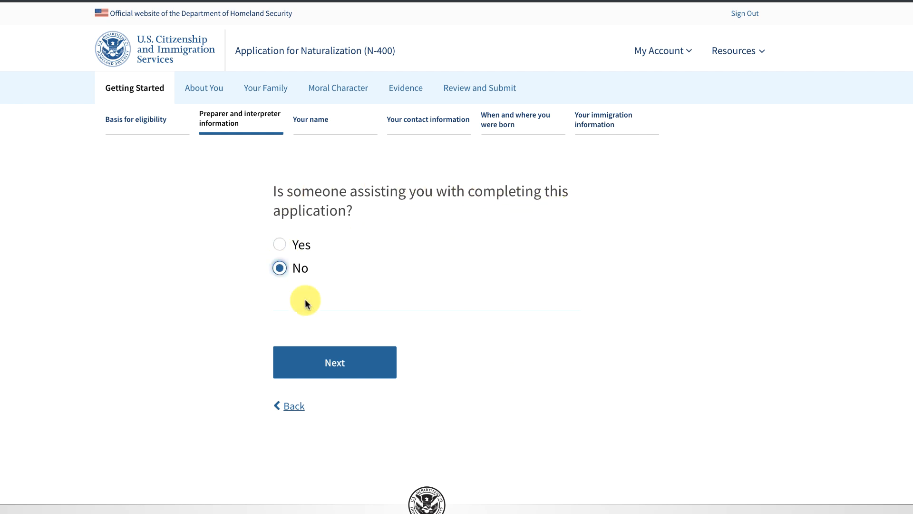
left_click(350, 360)
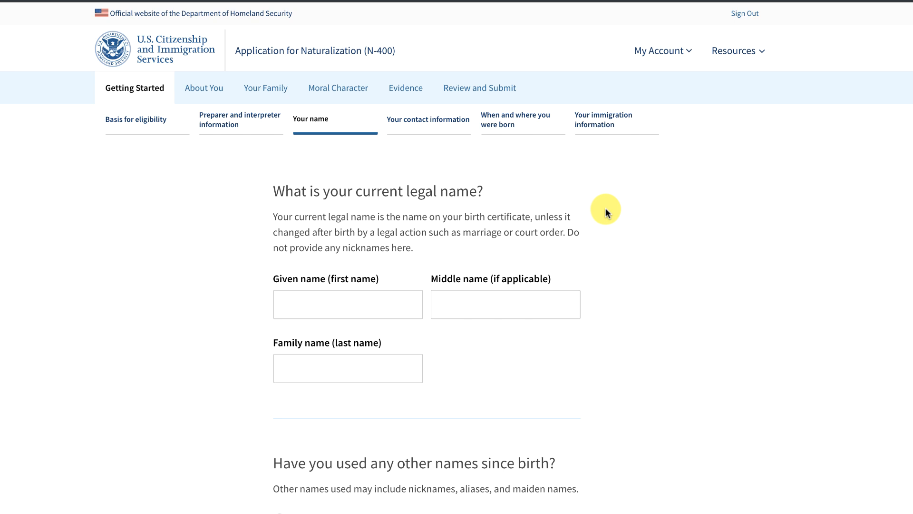
Enter the applicant's given name and family name, leaving Middle name empty.
left_click(317, 301)
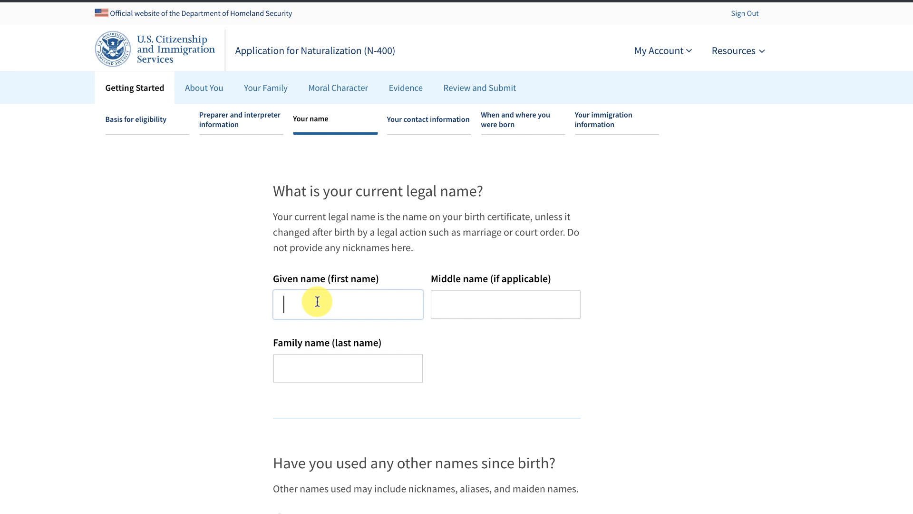
left_click(374, 362)
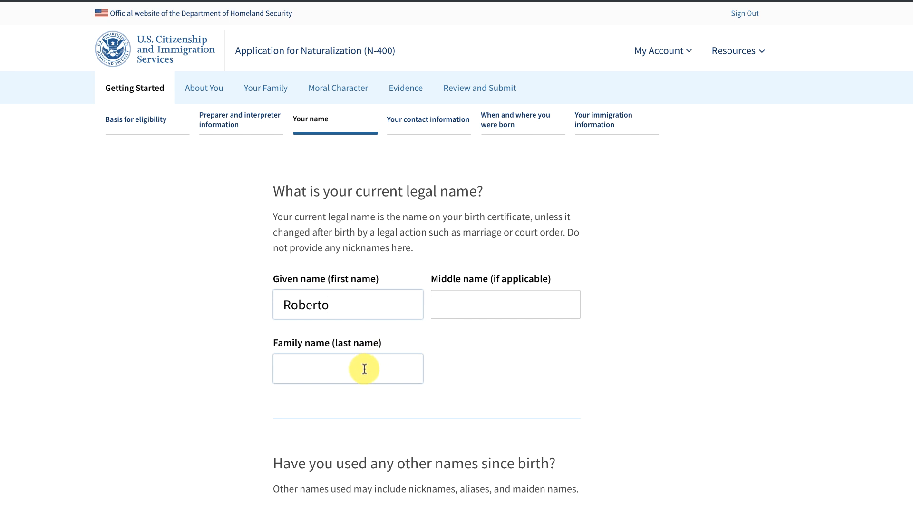
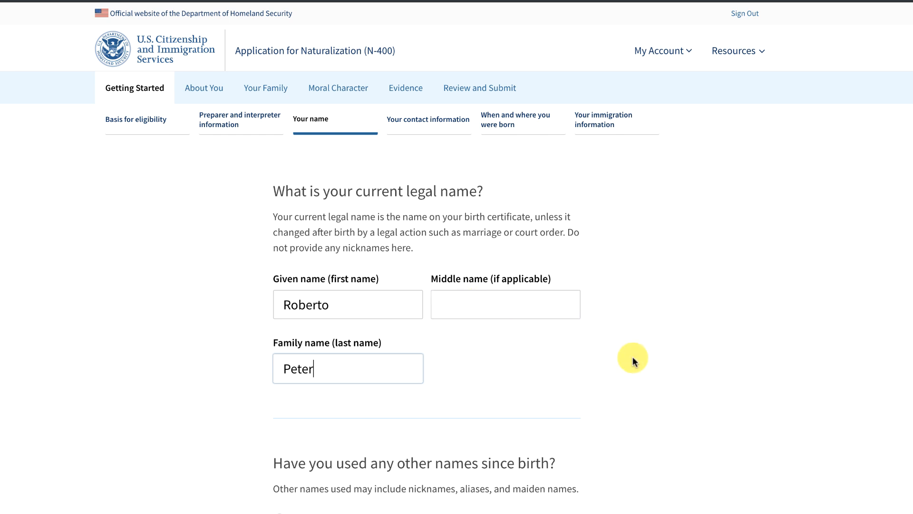
left_click(490, 306)
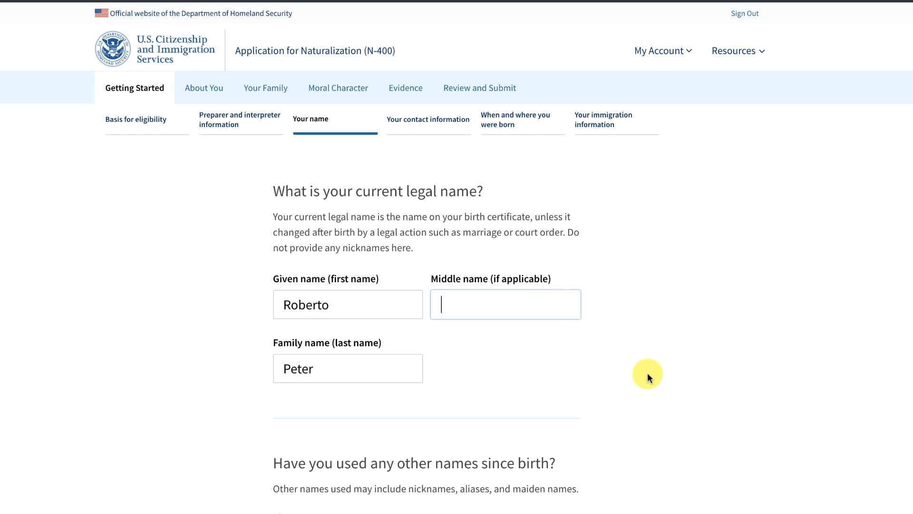
scroll(642, 373, "down", 4)
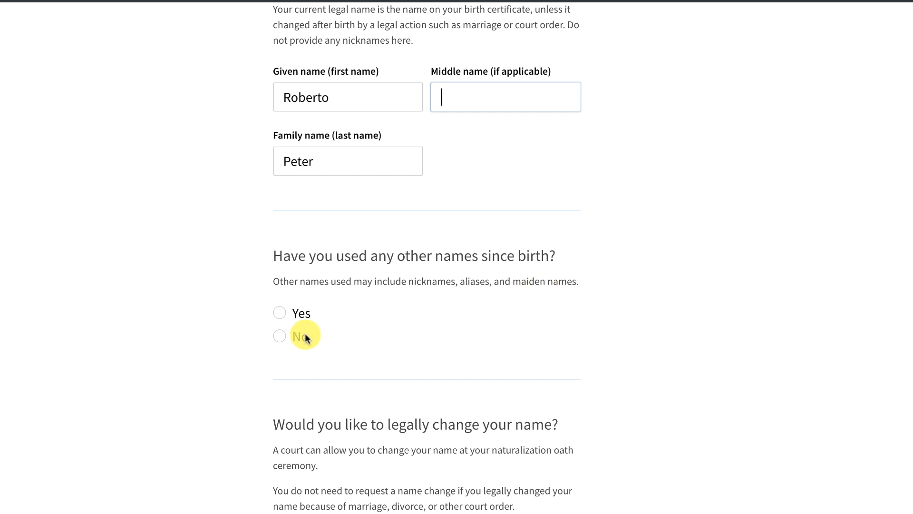
Set 'Have you used any other names since birth?' to No, correcting an initial Yes.
left_click(279, 315)
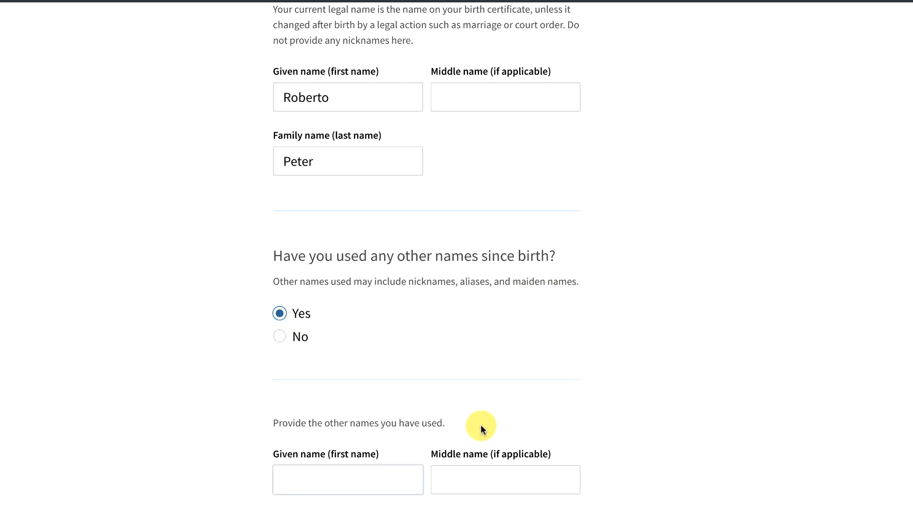
scroll(532, 400, "down", 3)
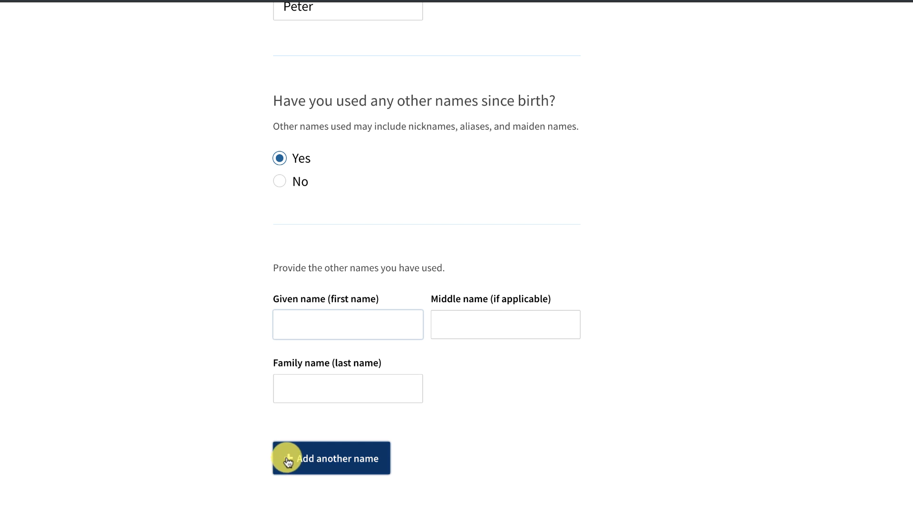
scroll(241, 451, "down", 1)
scroll(239, 447, "up", 2)
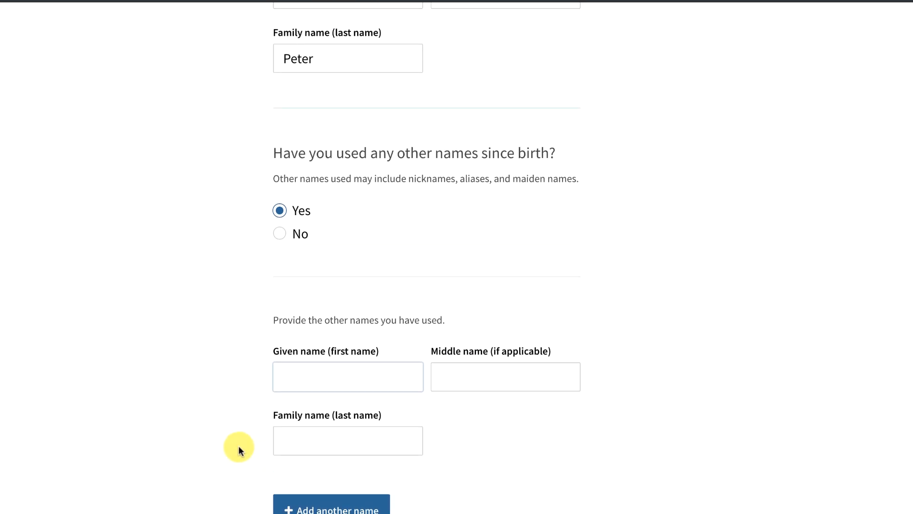
left_click(294, 262)
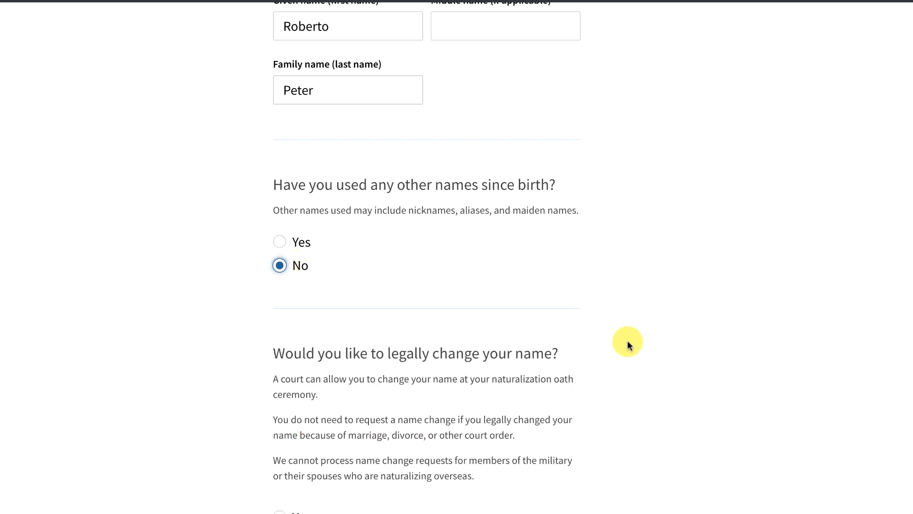
scroll(628, 342, "down", 2)
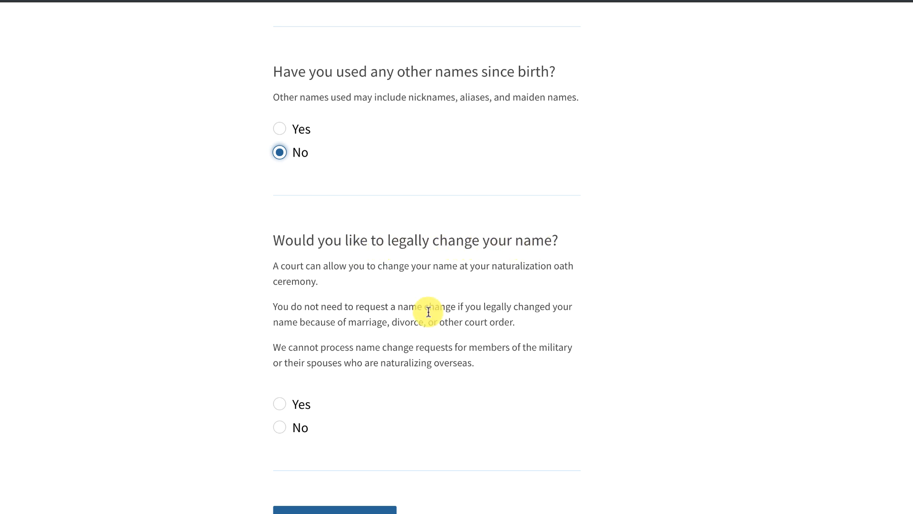
Answer No to the legal name-change question and continue to the contact information page.
left_click(280, 404)
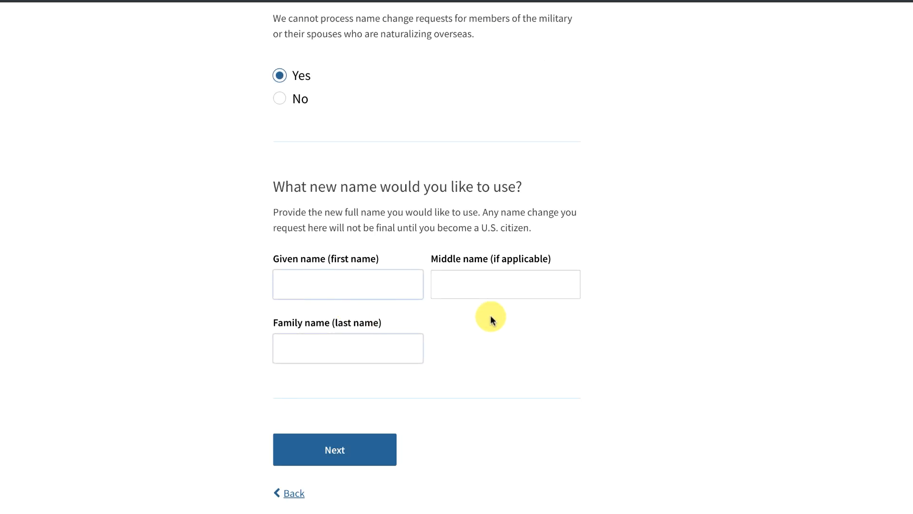
left_click(279, 98)
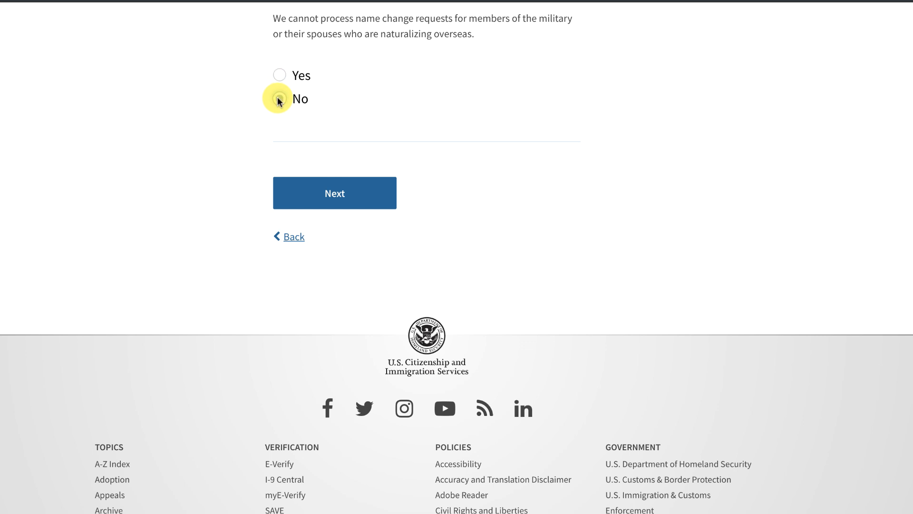
left_click(345, 196)
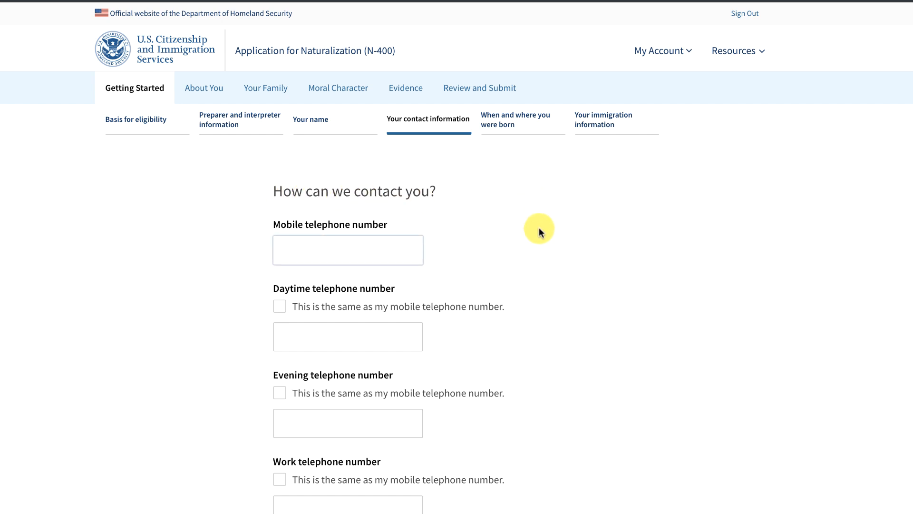
Enter the mobile phone number and mark daytime, evening and work numbers as same as mobile.
scroll(539, 231, "down", 1)
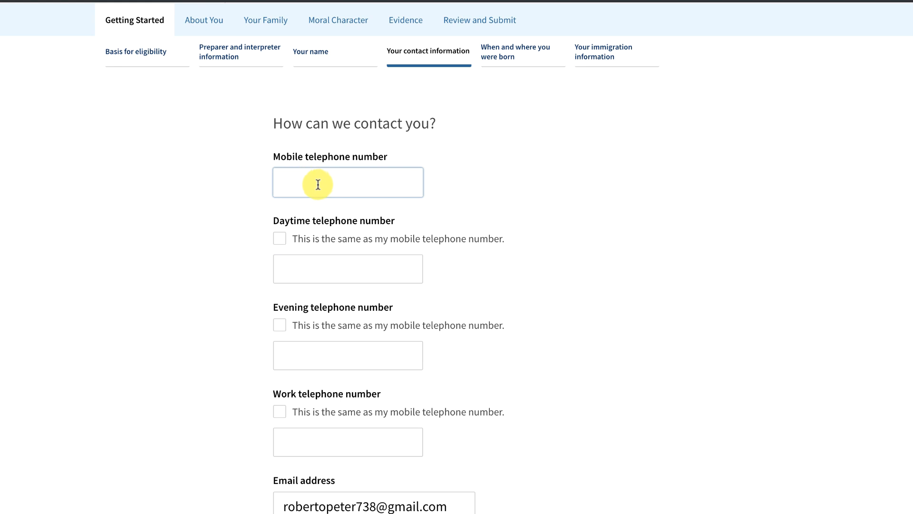
left_click(278, 238)
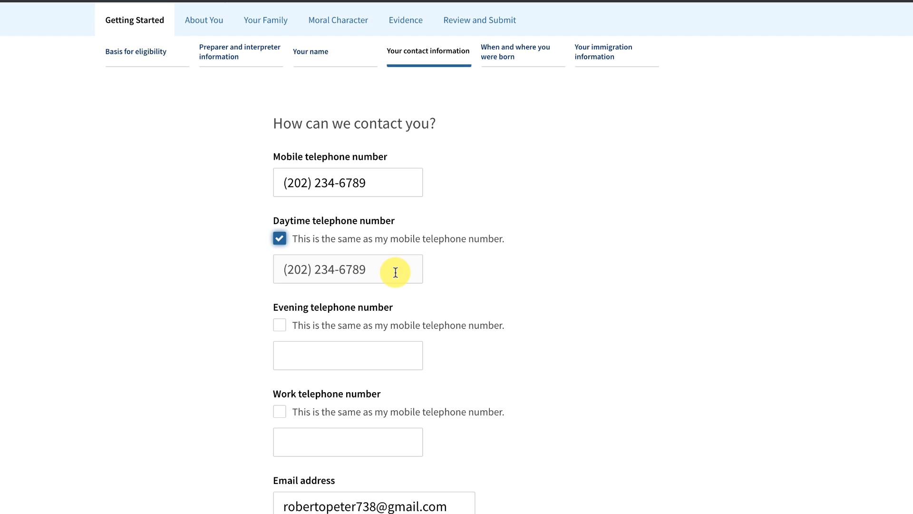
left_click(278, 239)
left_click(278, 238)
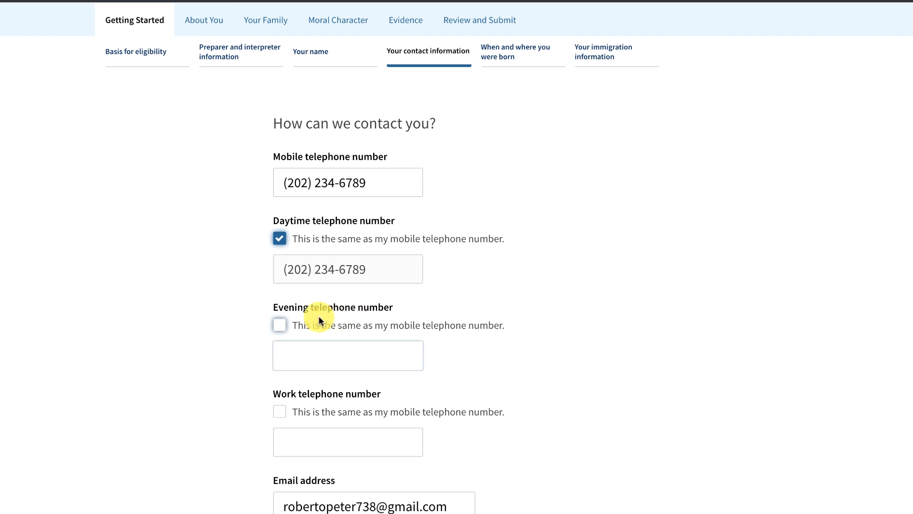
left_click(279, 324)
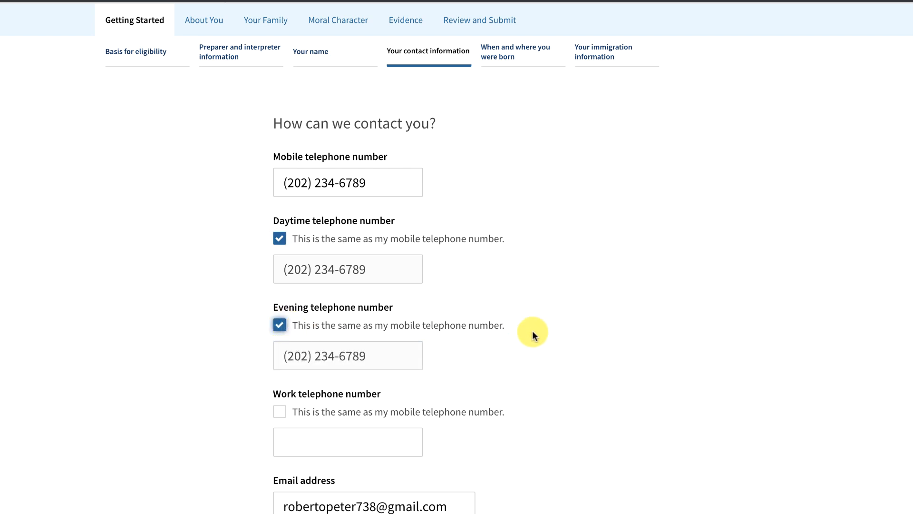
scroll(534, 338, "down", 3)
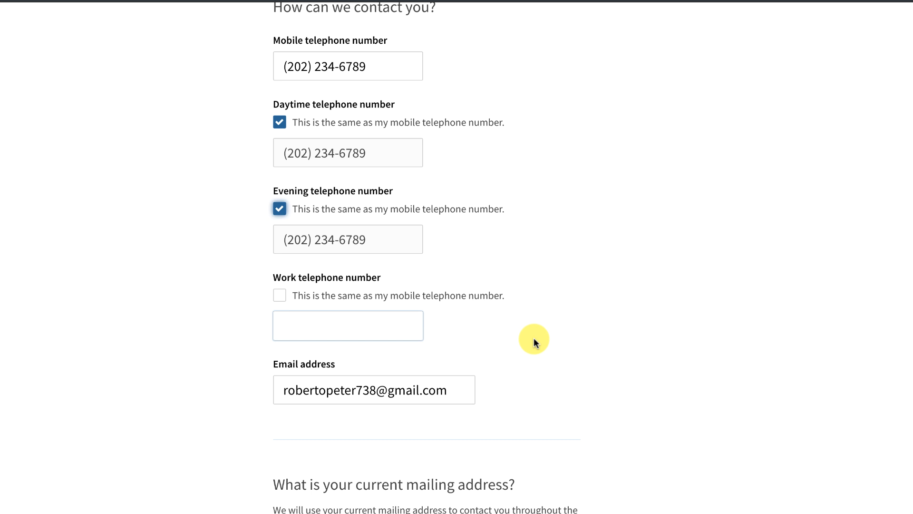
left_click(279, 296)
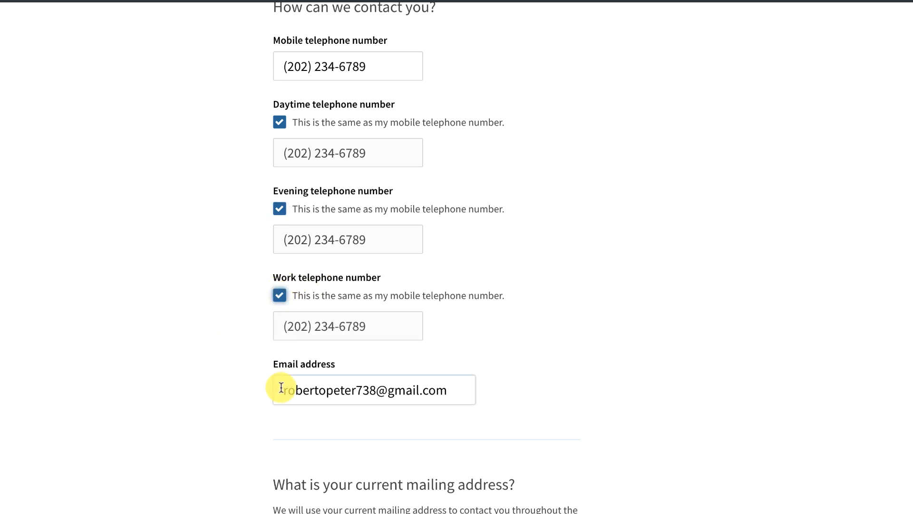
scroll(554, 391, "up", 5)
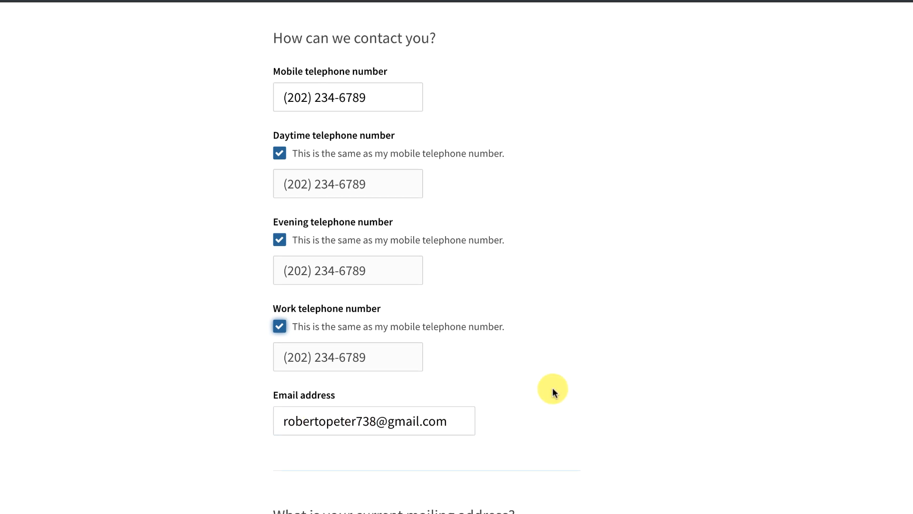
scroll(554, 392, "down", 6)
scroll(554, 391, "up", 5)
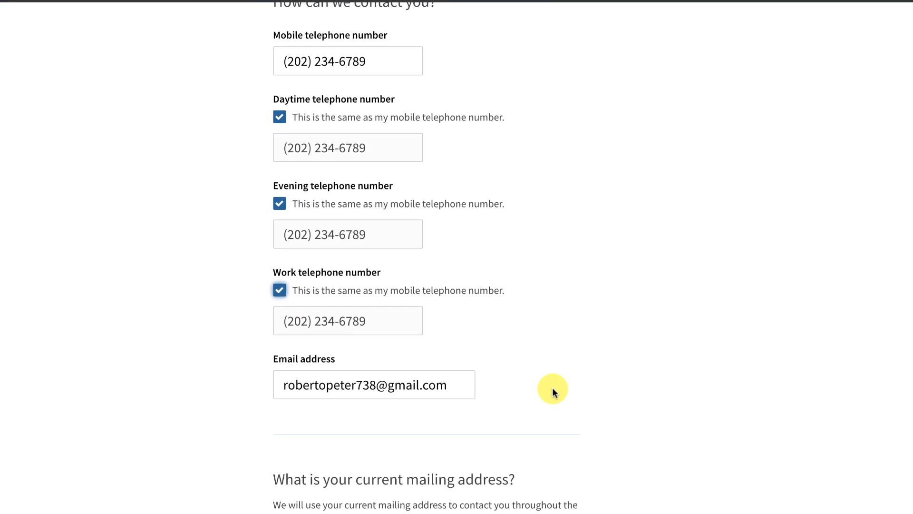
scroll(554, 391, "down", 2)
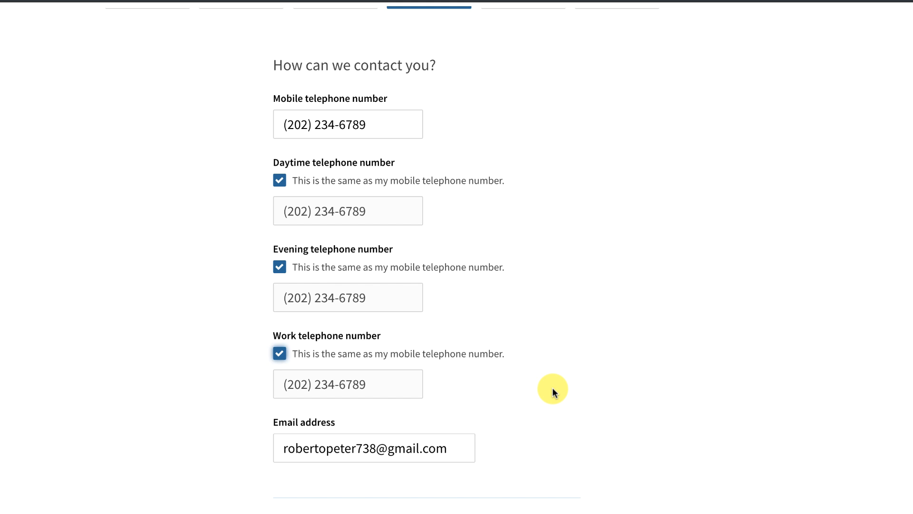
scroll(552, 388, "down", 8)
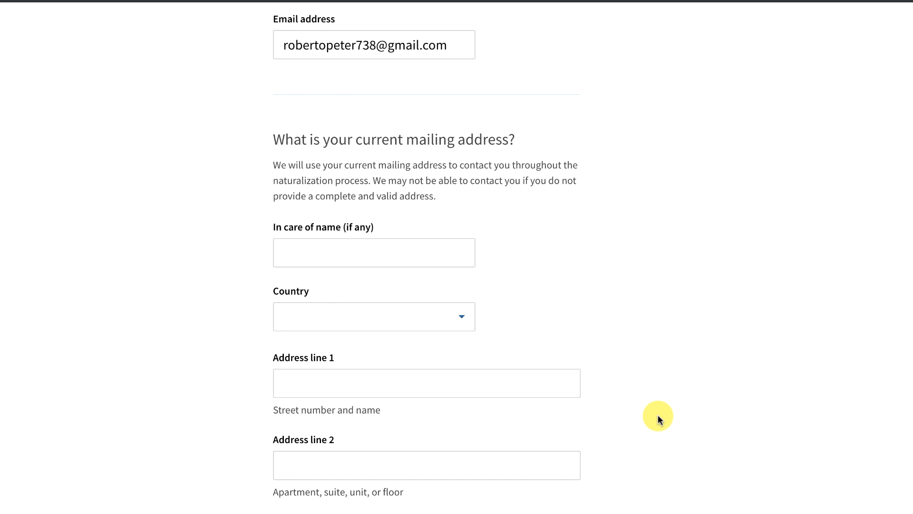
scroll(658, 415, "down", 3)
scroll(657, 414, "down", 1)
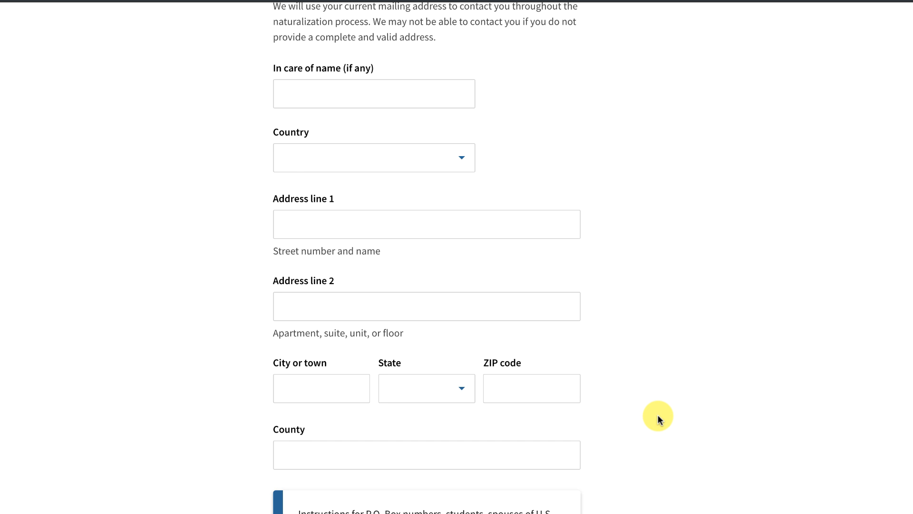
scroll(658, 415, "down", 5)
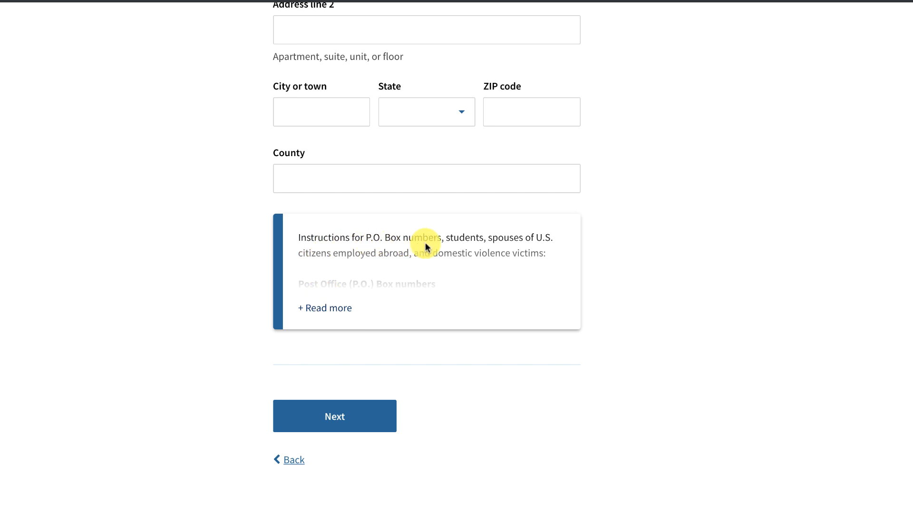
left_click(316, 307)
scroll(701, 356, "down", 2)
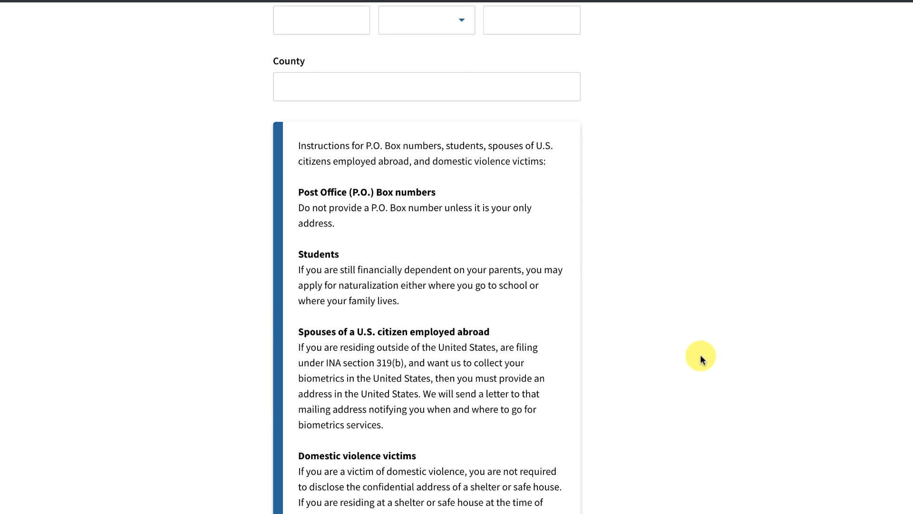
scroll(701, 355, "down", 1)
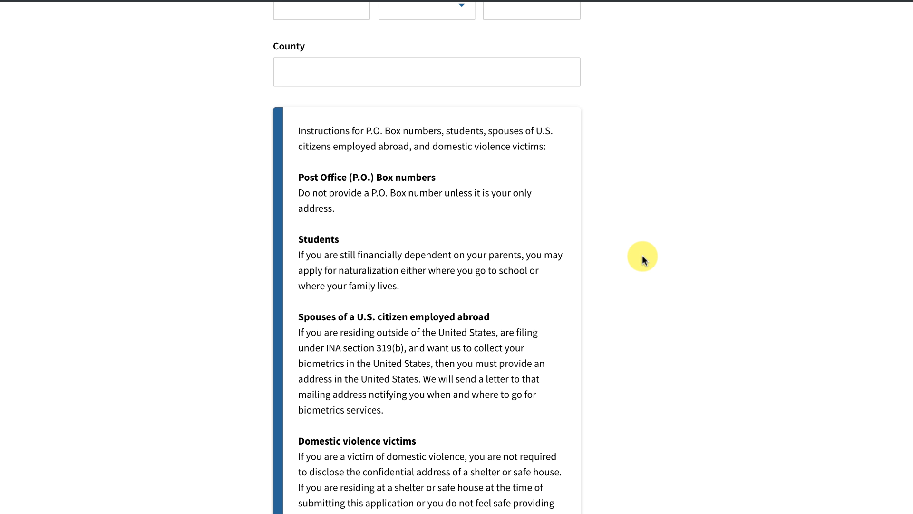
scroll(643, 255, "down", 5)
scroll(642, 255, "up", 2)
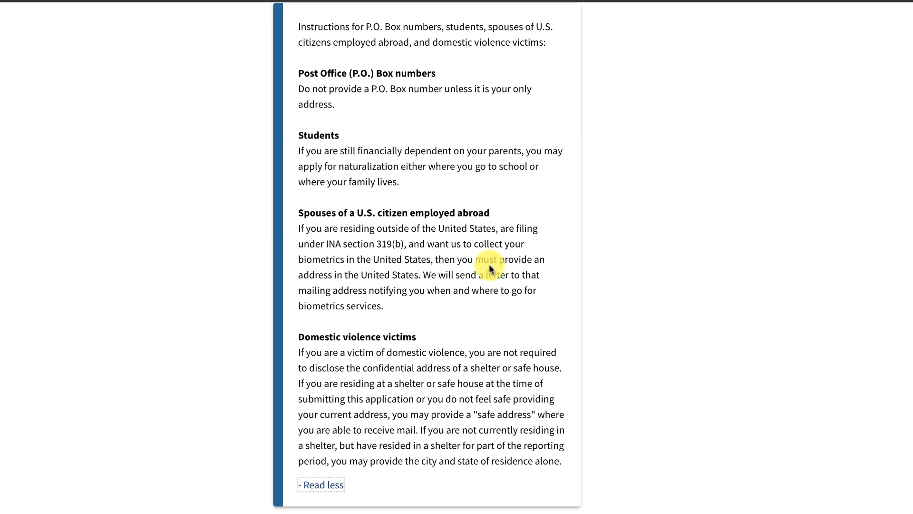
scroll(738, 407, "down", 2)
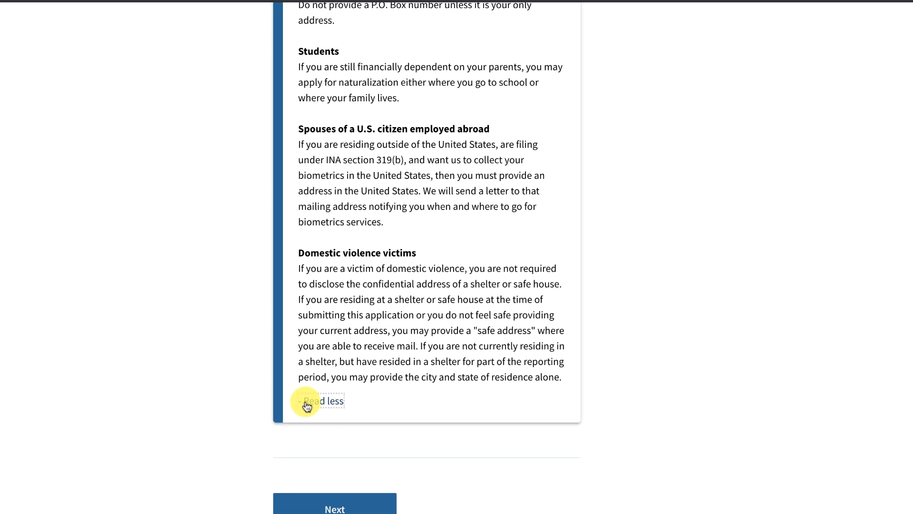
left_click(305, 401)
scroll(666, 209, "up", 10)
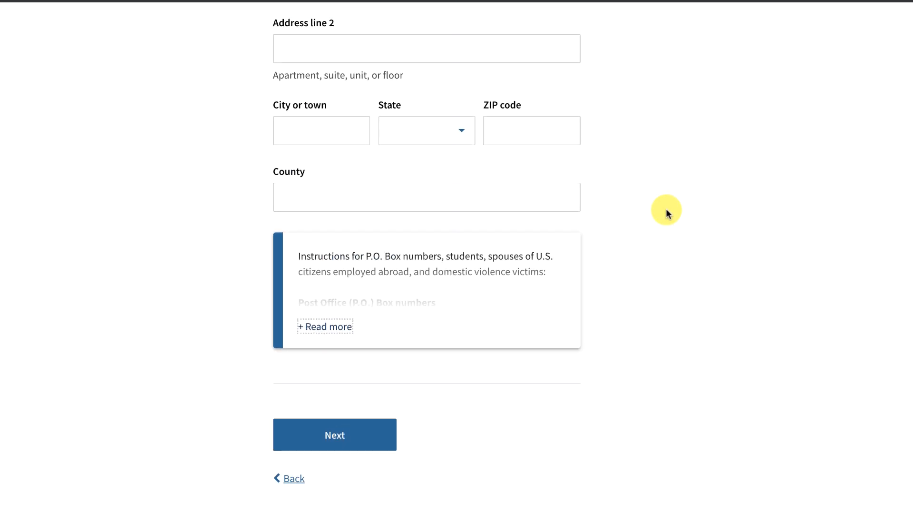
scroll(666, 210, "up", 5)
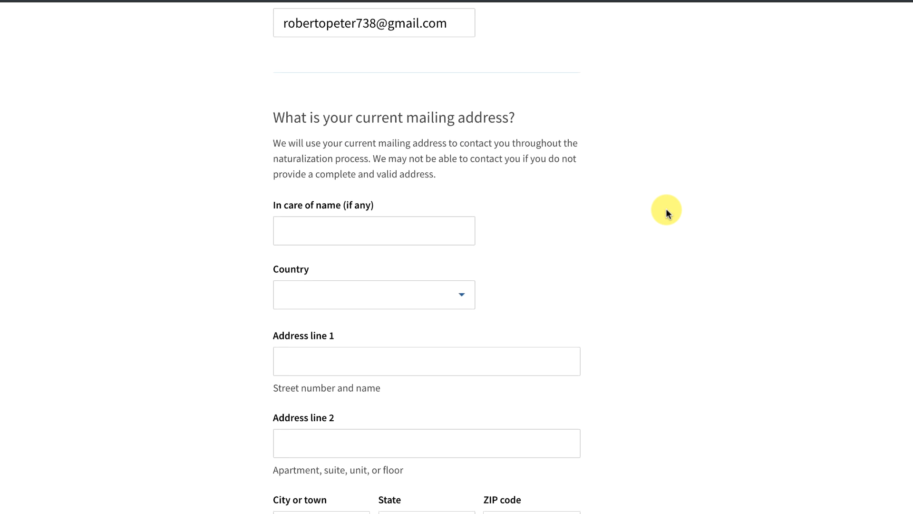
Continue with the mailing address blank, past the required-address warning, to the birth details page.
scroll(667, 209, "down", 10)
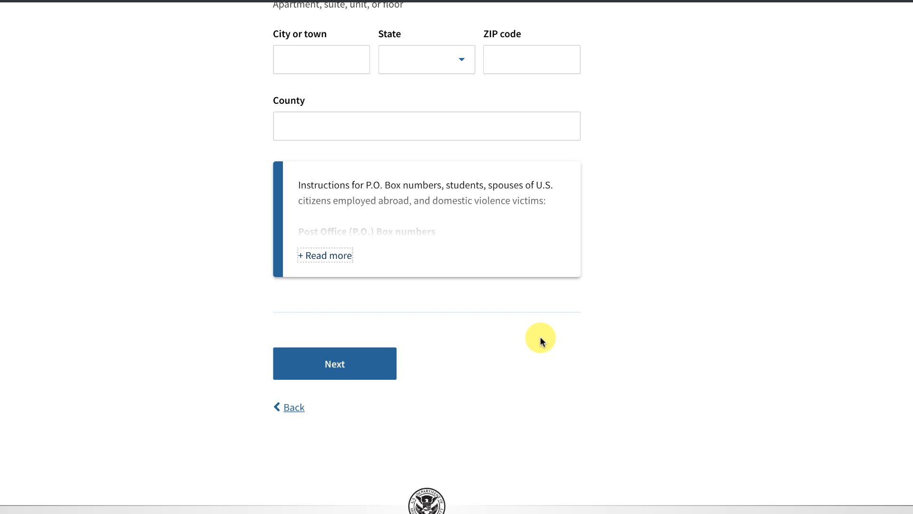
left_click(347, 363)
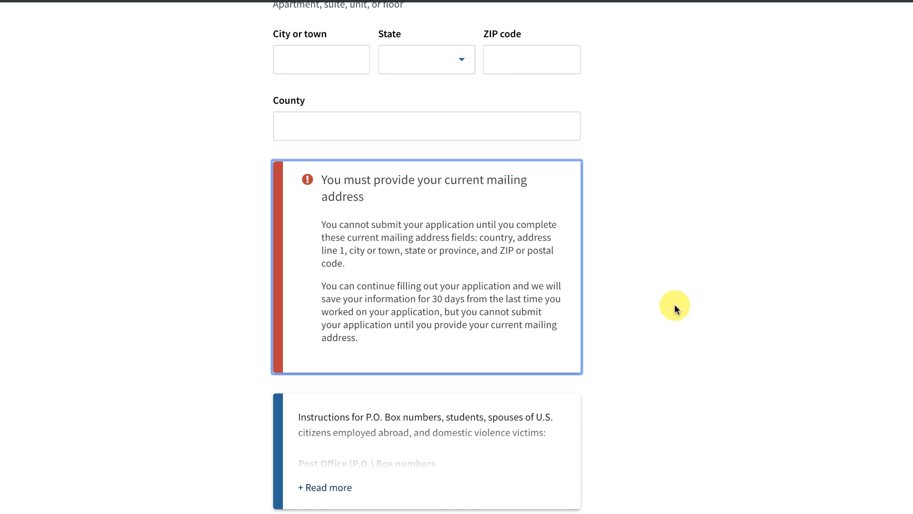
scroll(675, 307, "down", 3)
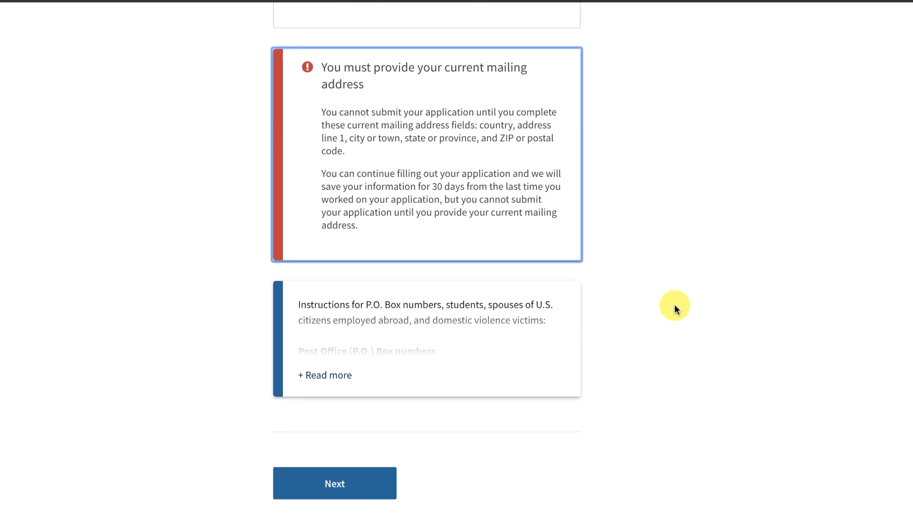
left_click(334, 470)
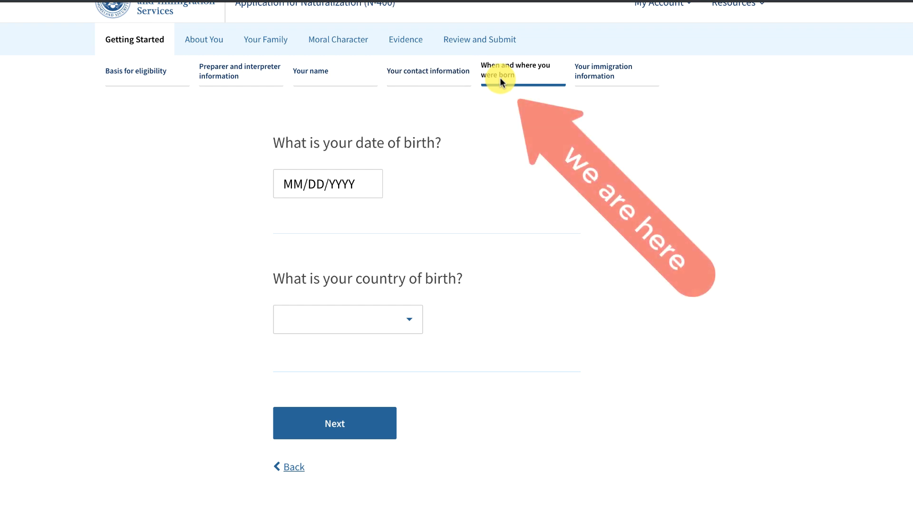
left_click(351, 181)
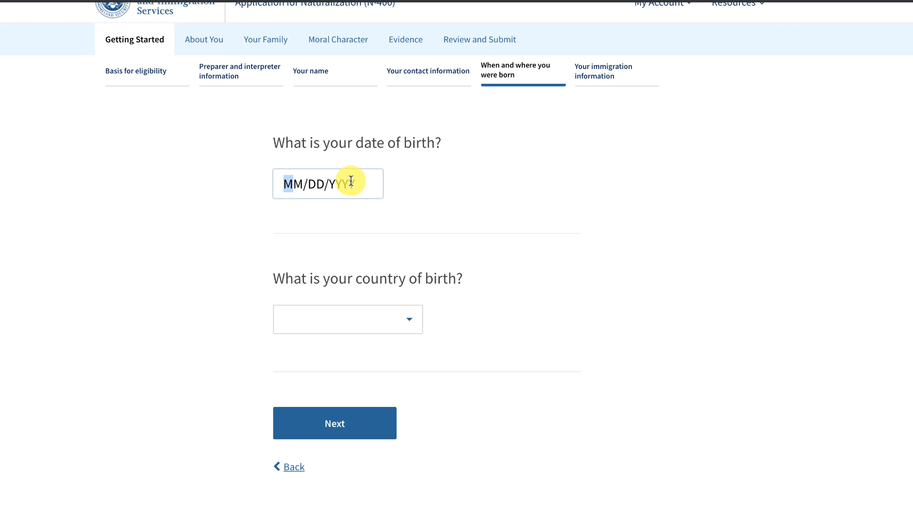
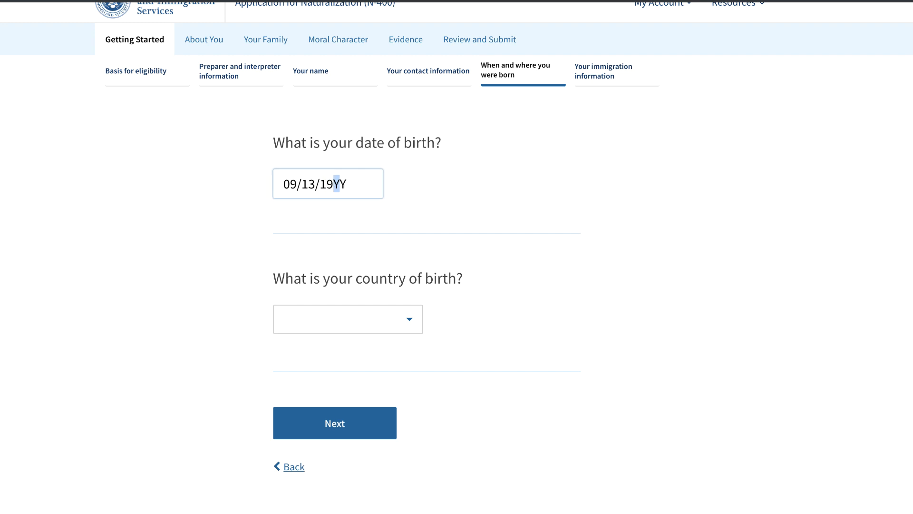
left_click(411, 317)
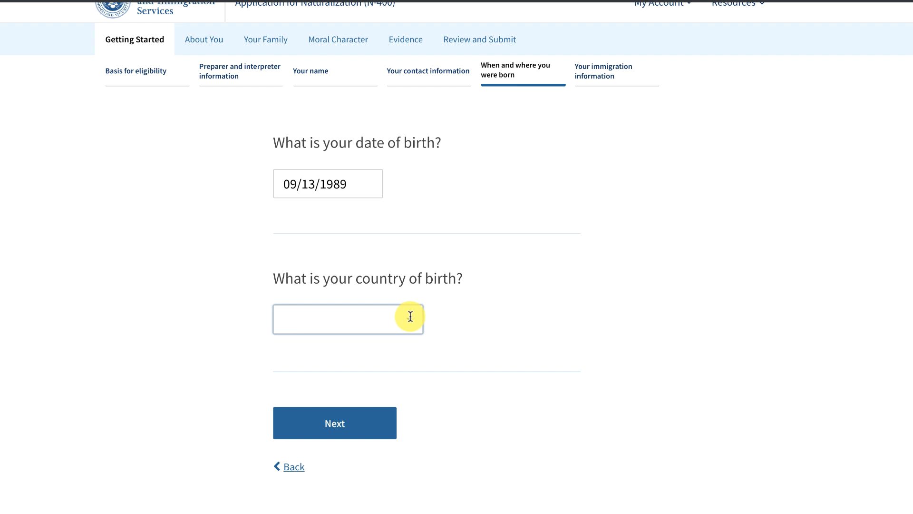
Pick Ghana as the country of birth, then replace it with Mexico.
type("g")
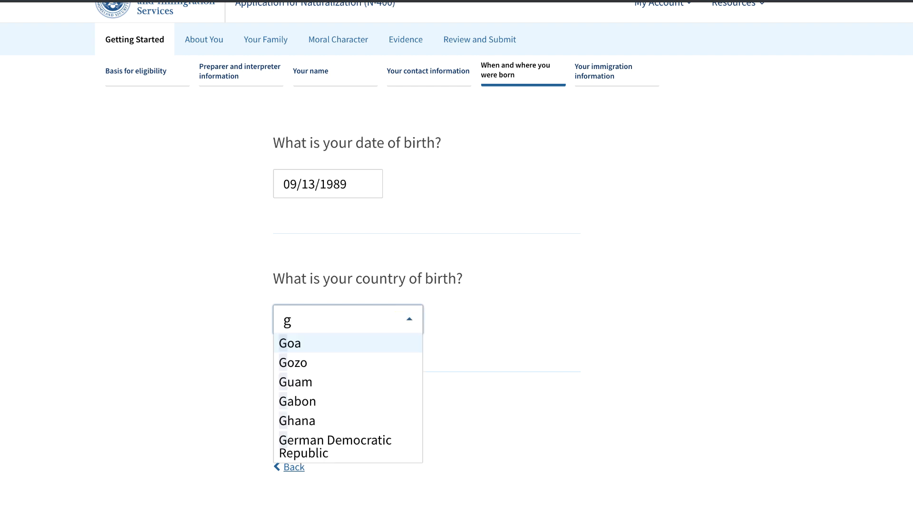
type("h")
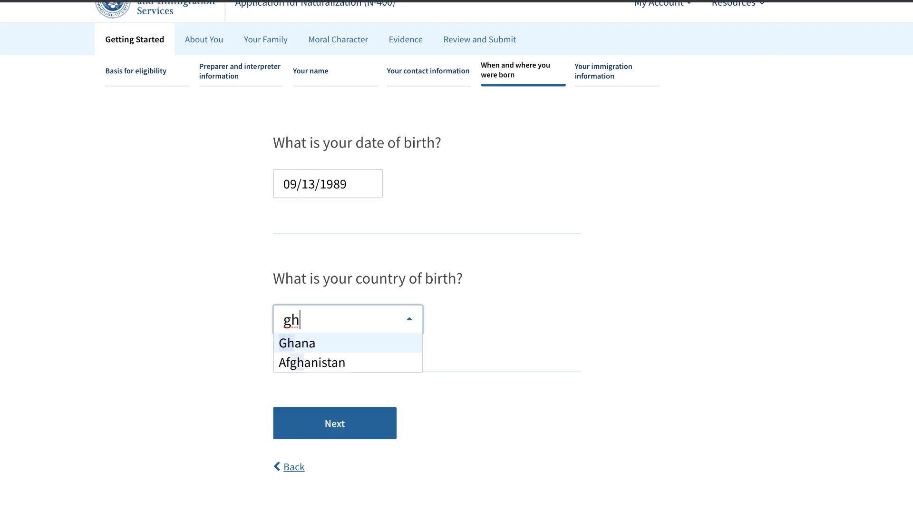
left_click(304, 341)
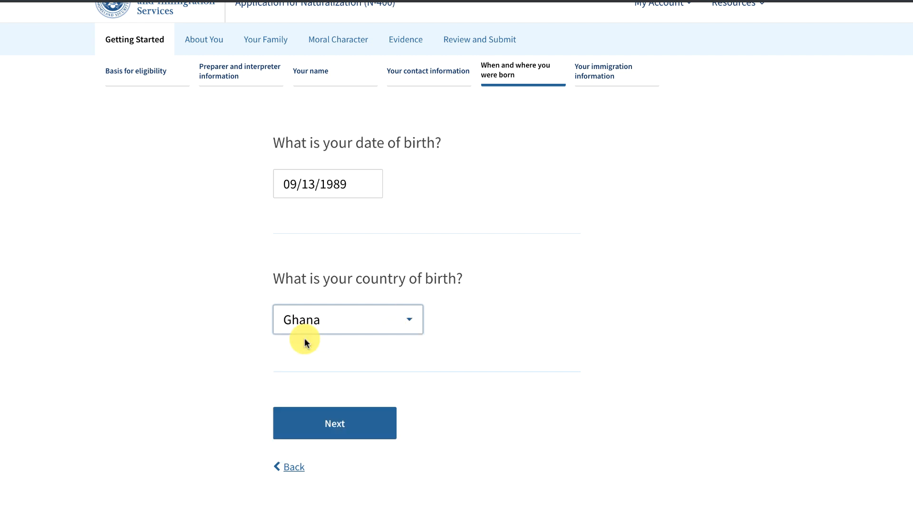
left_click(339, 319)
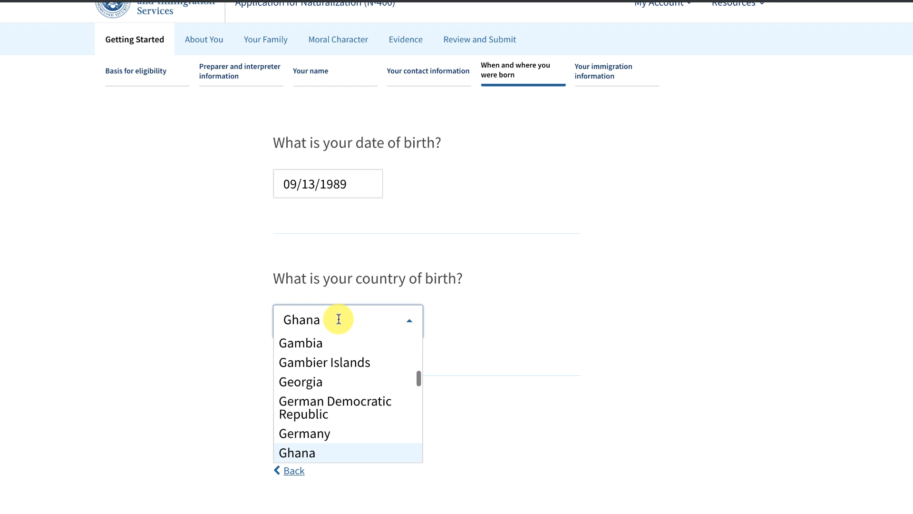
key("BackSpace")
key("BackSpace")
key("BackSpace")
key("BackSpace")
key("BackSpace")
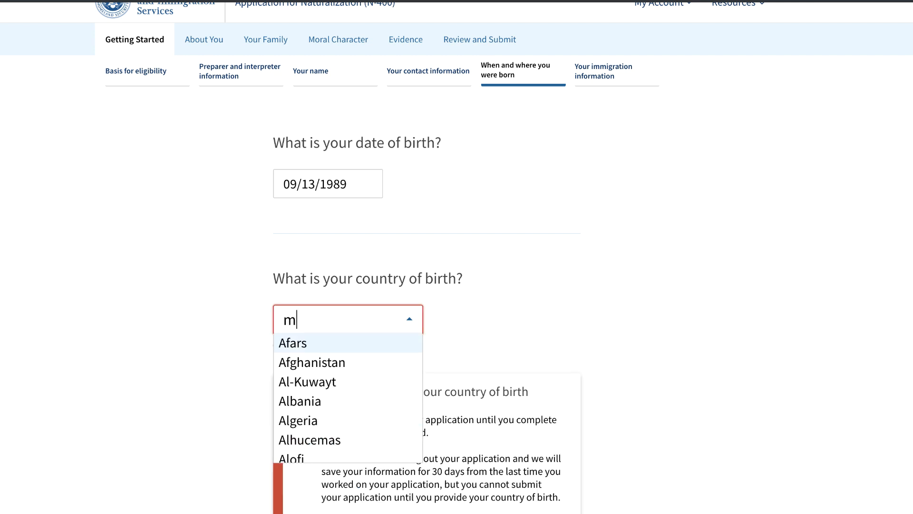
type("me")
left_click(308, 344)
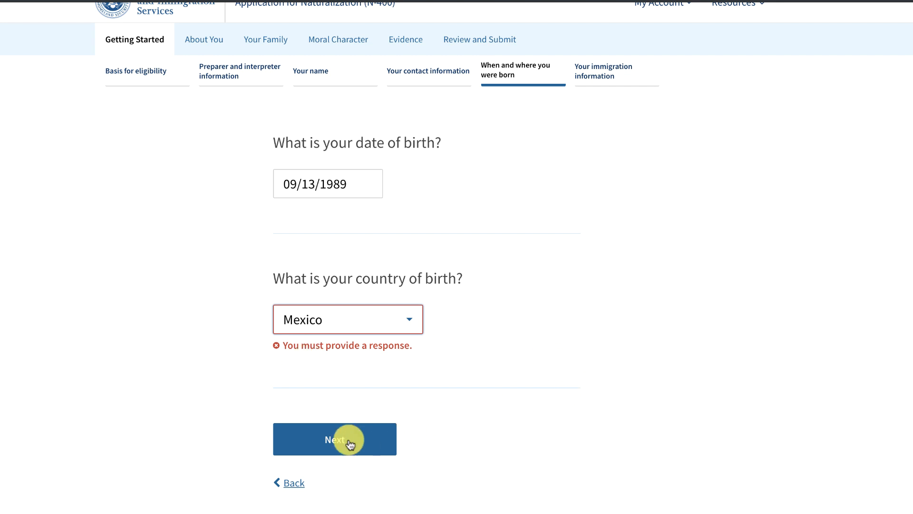
Save the birth details and choose Angola as the country of citizenship.
left_click(336, 436)
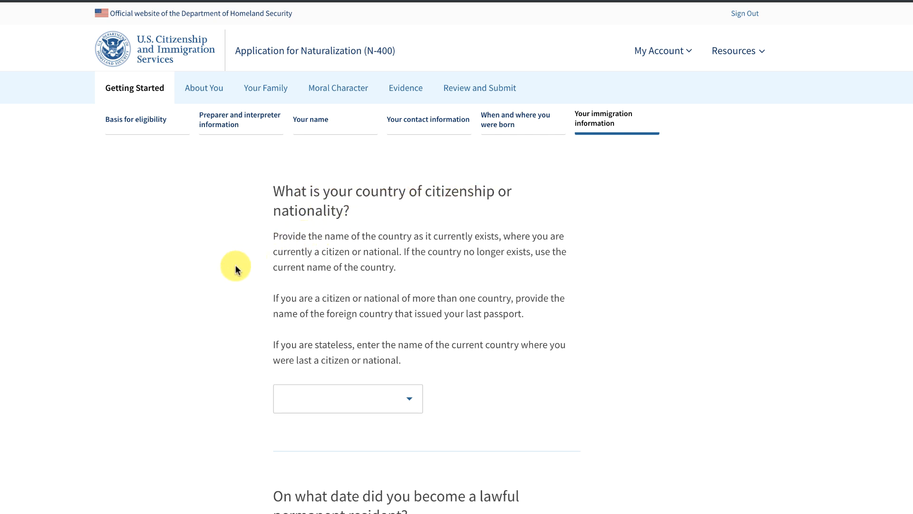
scroll(236, 266, "down", 1)
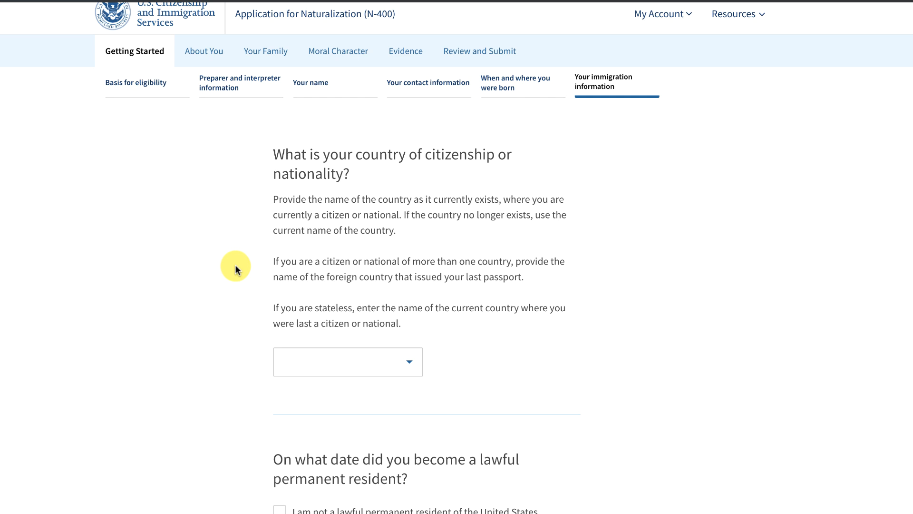
left_click(411, 361)
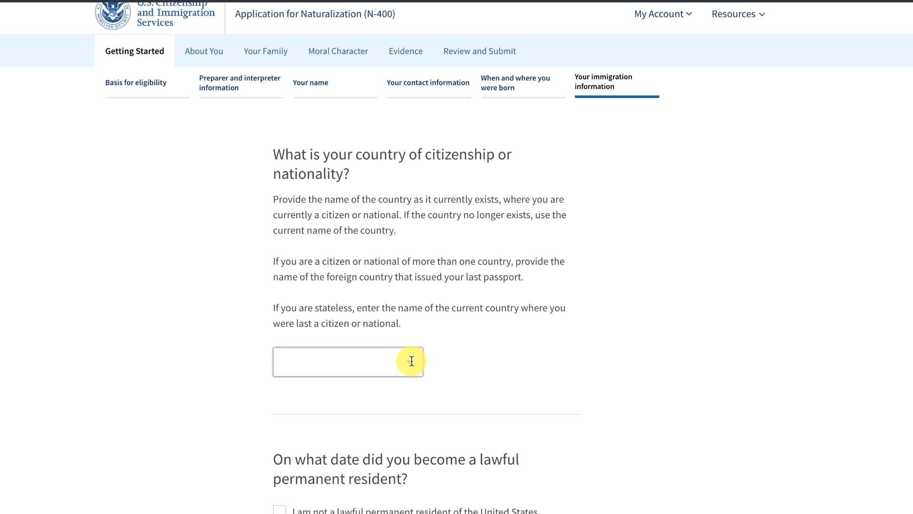
left_click(412, 361)
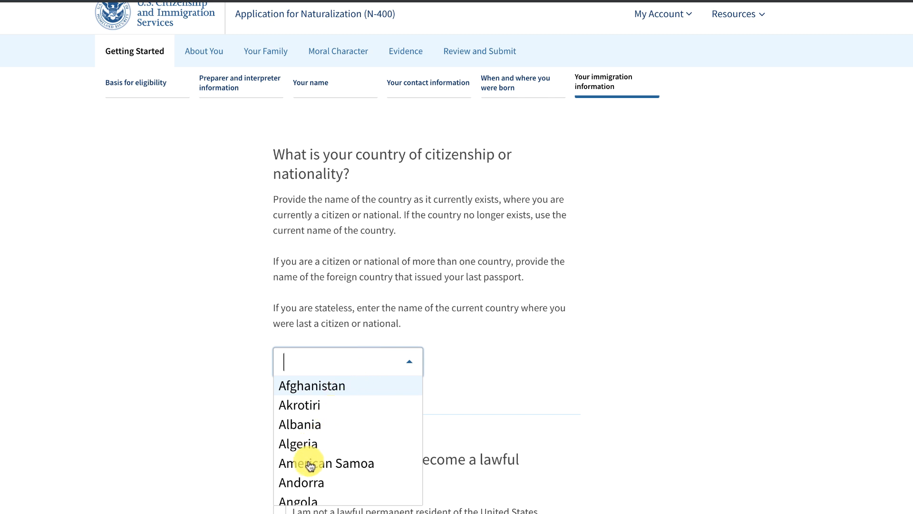
left_click(313, 499)
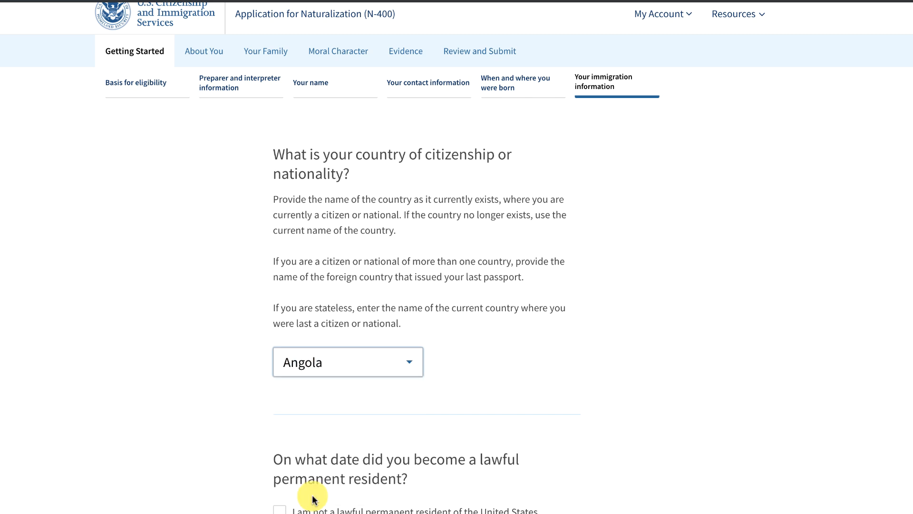
Select the permanent resident date field and scroll down to the A-Number question.
scroll(674, 390, "down", 2)
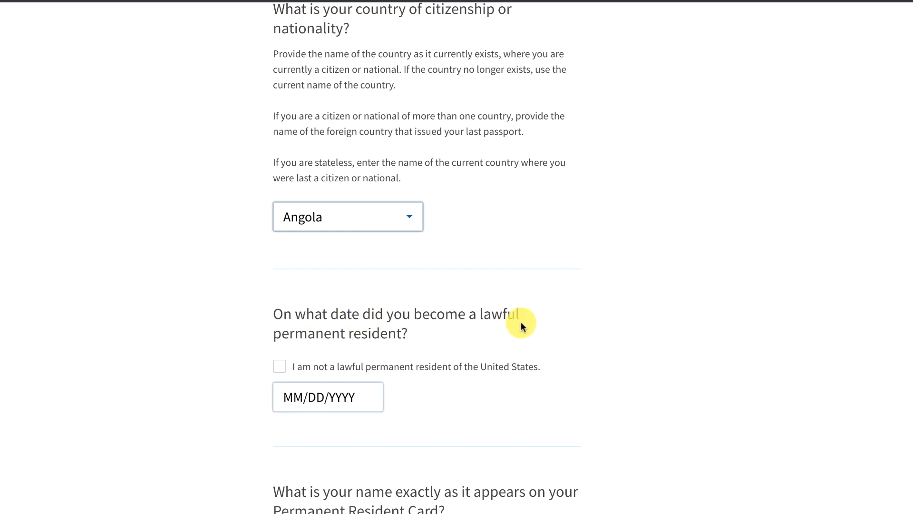
scroll(563, 347, "down", 2)
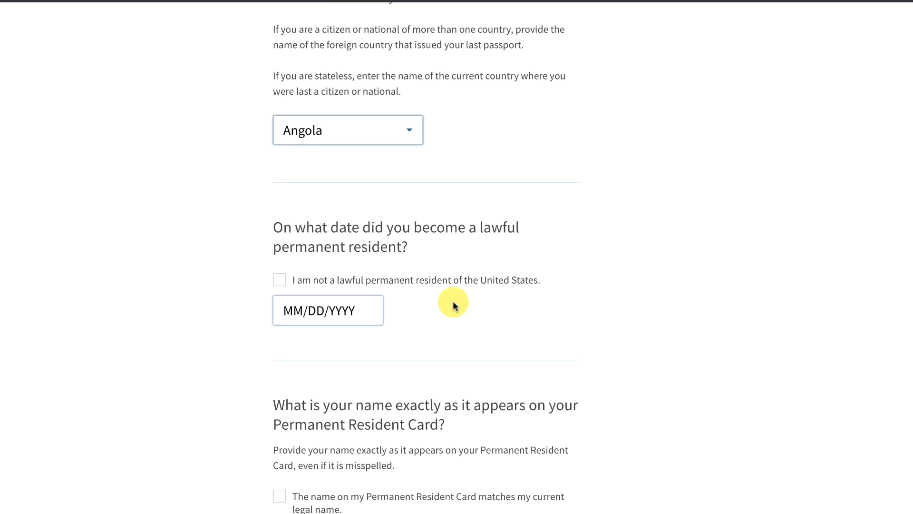
left_click(293, 311)
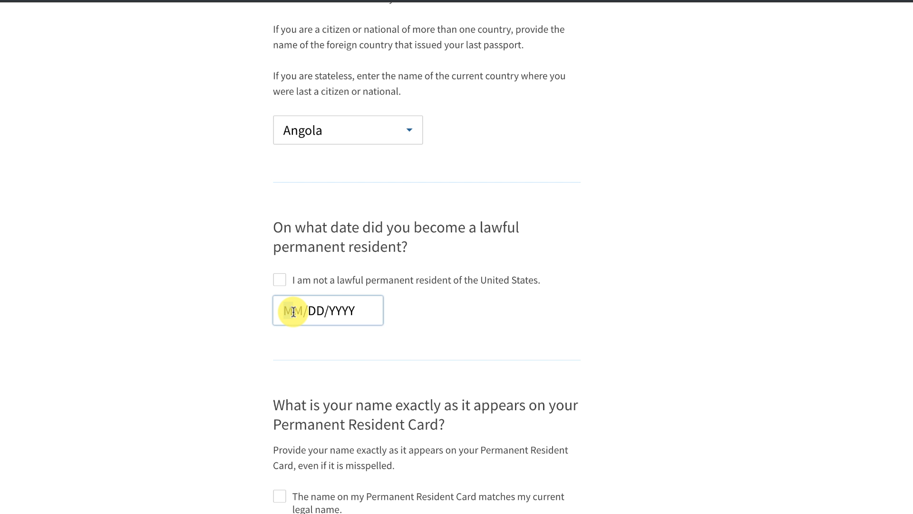
scroll(245, 316, "down", 4)
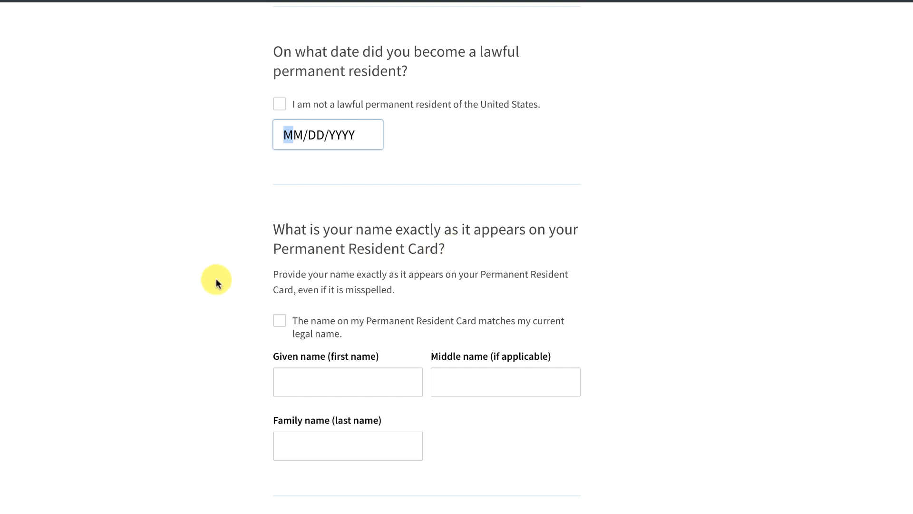
scroll(239, 302, "down", 1)
scroll(240, 302, "down", 2)
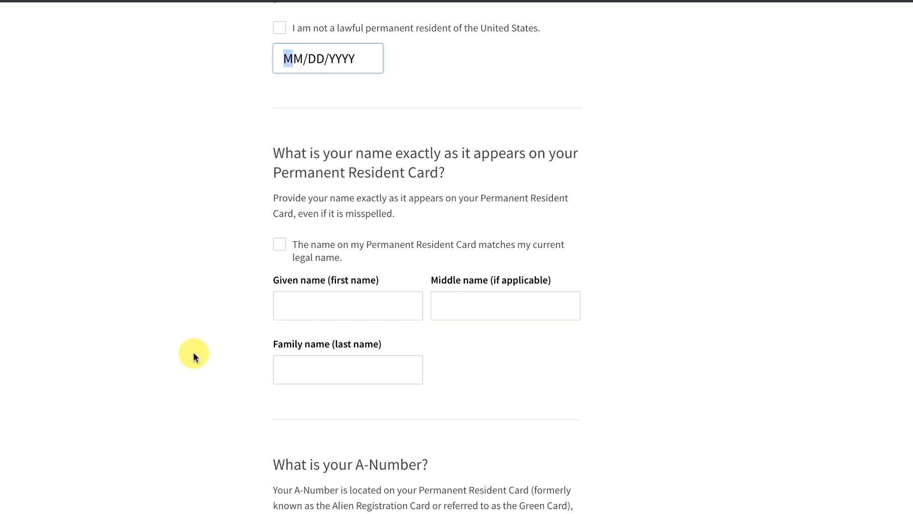
scroll(193, 355, "down", 1)
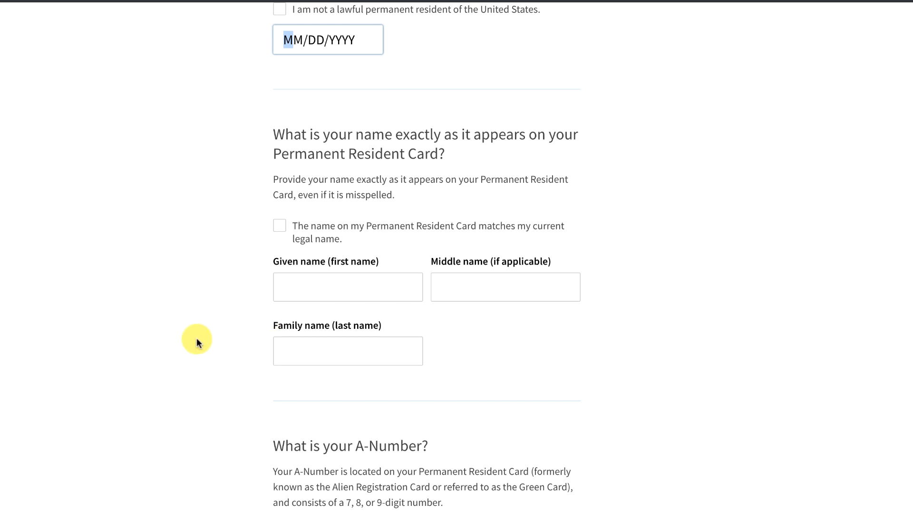
scroll(199, 341, "down", 2)
scroll(198, 343, "down", 3)
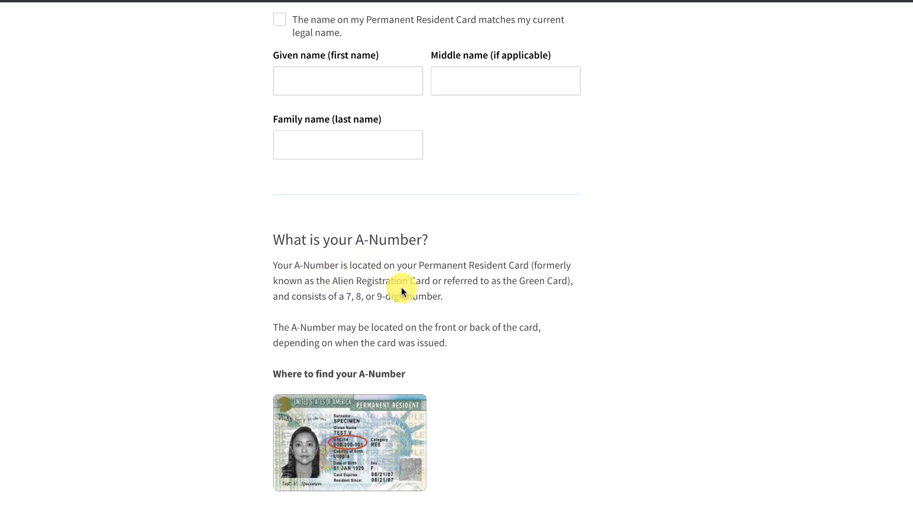
scroll(268, 354, "down", 2)
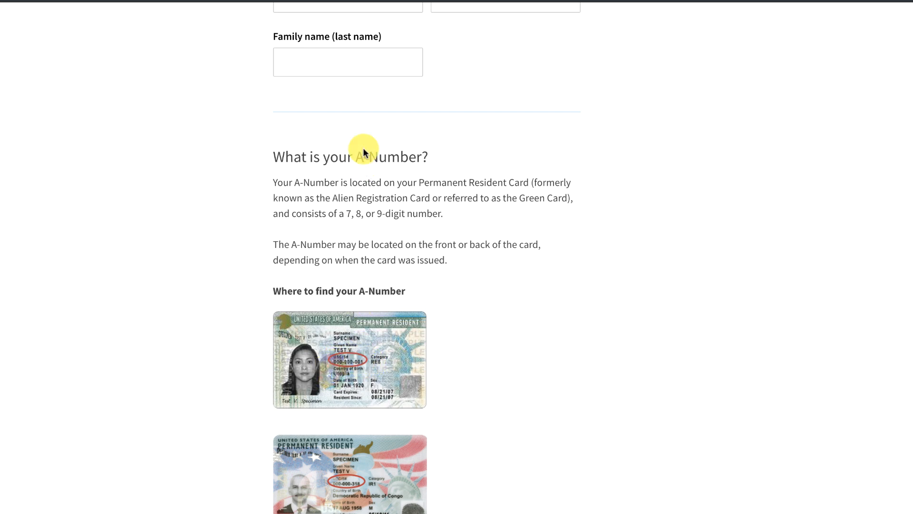
scroll(460, 241, "down", 3)
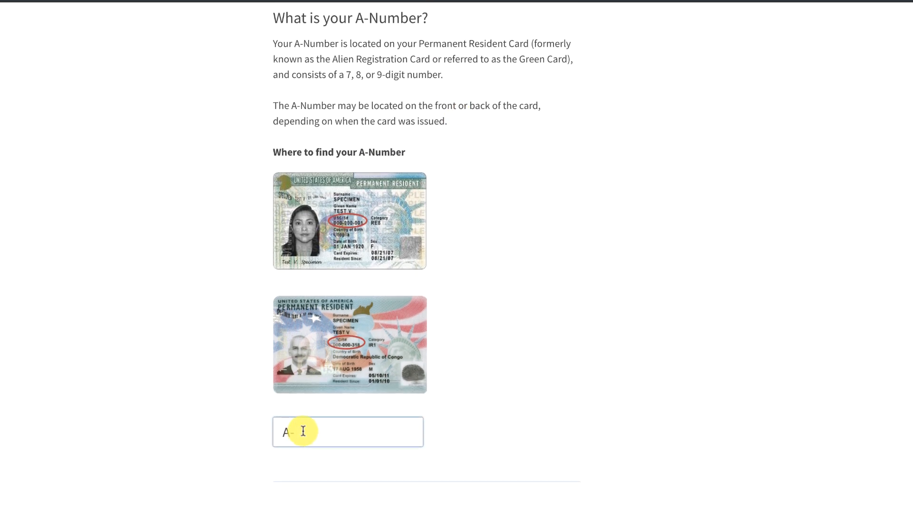
Type and clear a partial A-Number, then continue past the unanswered-question errors to the Social Security page.
type("987")
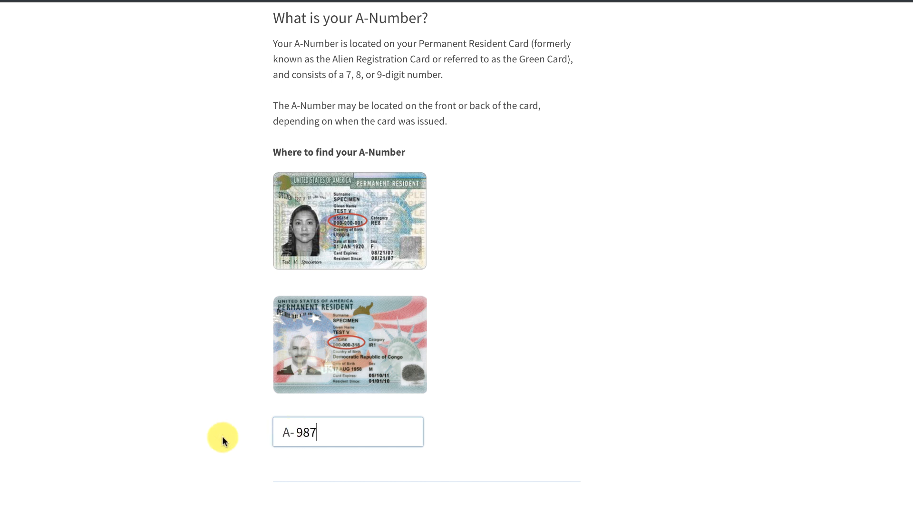
scroll(221, 436, "down", 1)
key("BackSpace")
key("BackSpace")
key("BackSpace")
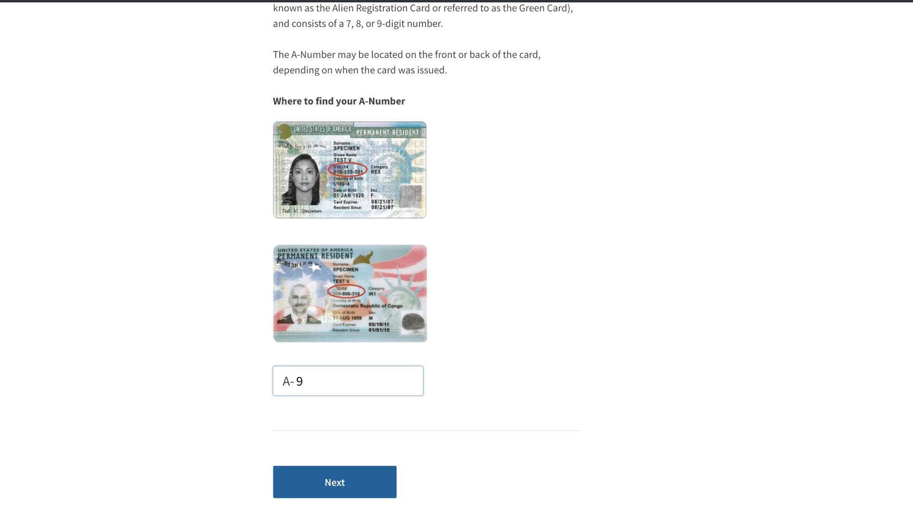
left_click(341, 482)
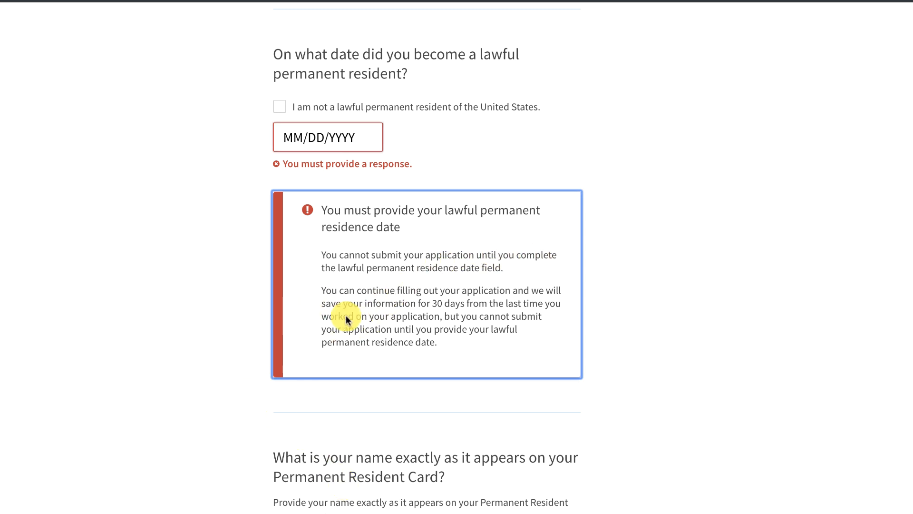
scroll(224, 307, "down", 12)
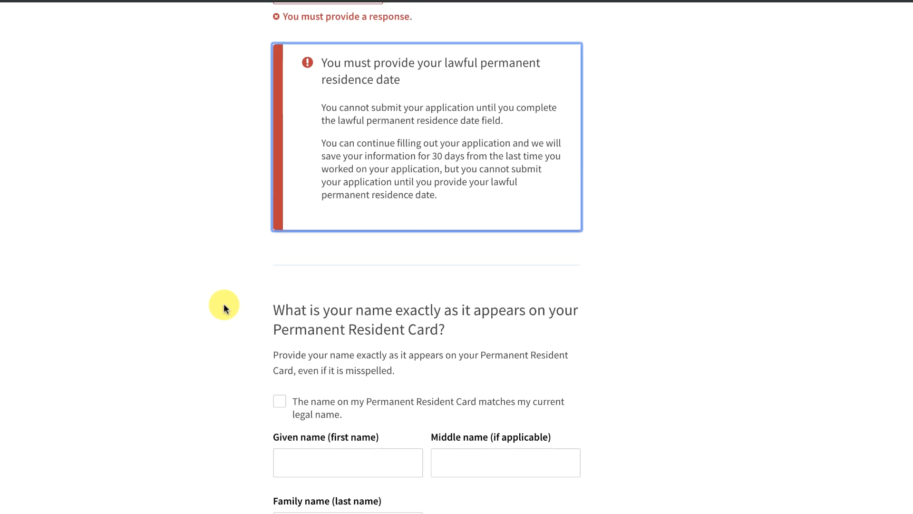
scroll(224, 304, "down", 8)
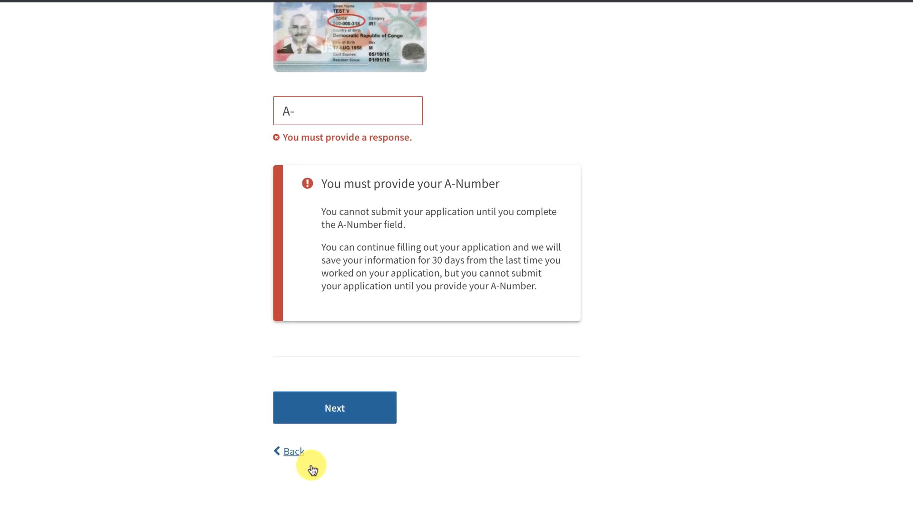
left_click(337, 404)
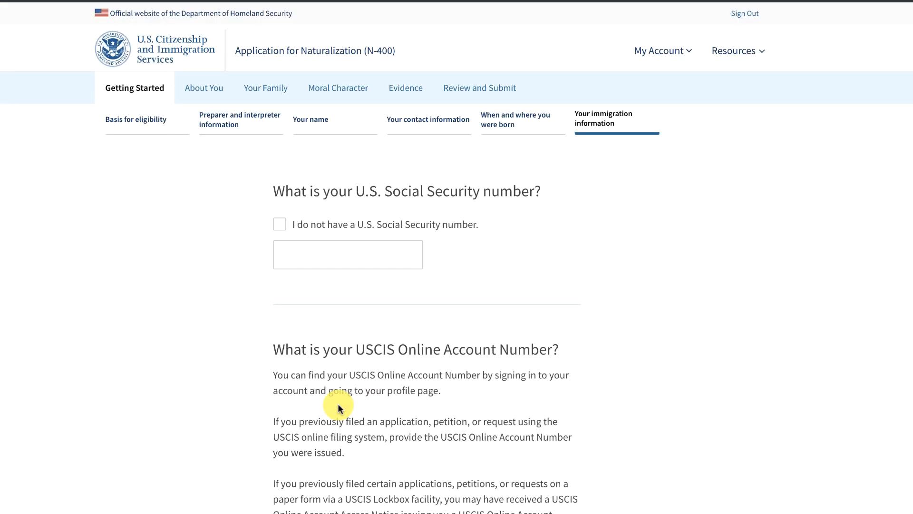
Select the Social Security number field, leaving it empty.
left_click(346, 255)
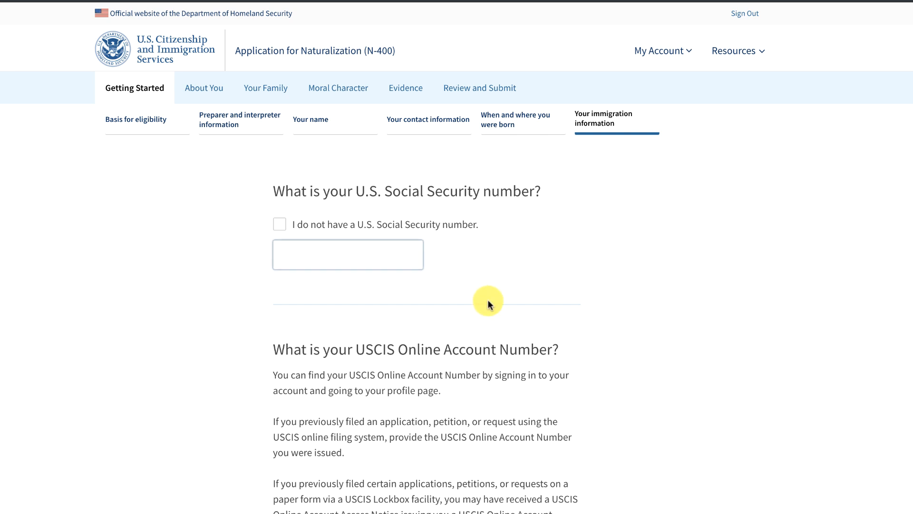
scroll(487, 302, "down", 1)
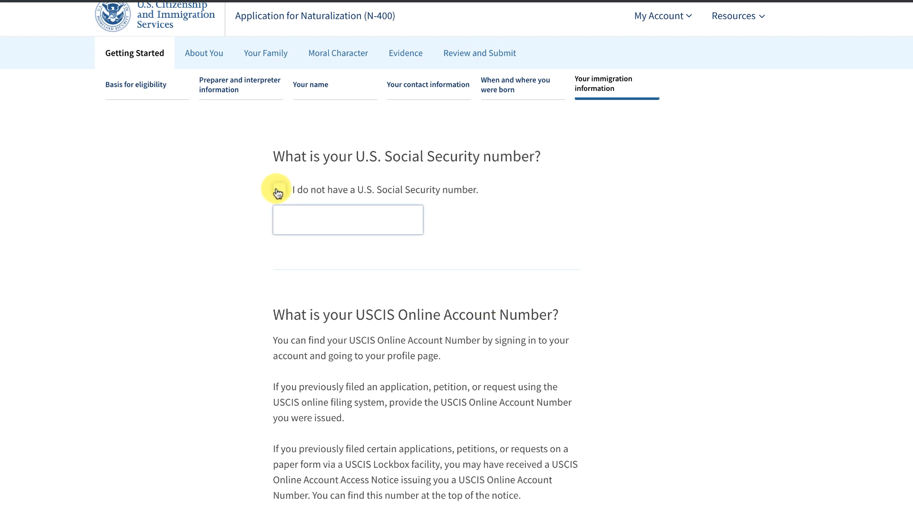
left_click(315, 219)
scroll(525, 313, "down", 3)
scroll(524, 310, "down", 1)
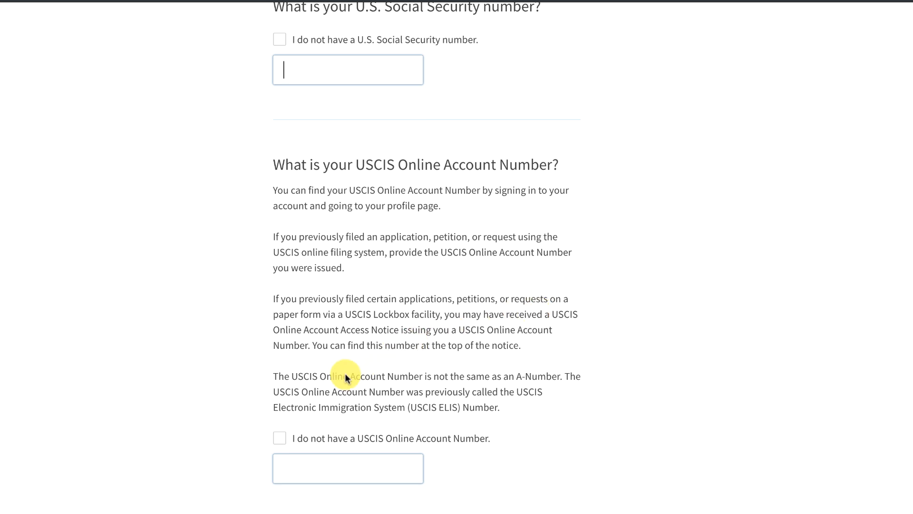
Tick and untick 'I do not have a USCIS Online Account Number', then continue to Describe yourself.
left_click(279, 439)
left_click(280, 438)
left_click(310, 470)
scroll(615, 454, "down", 4)
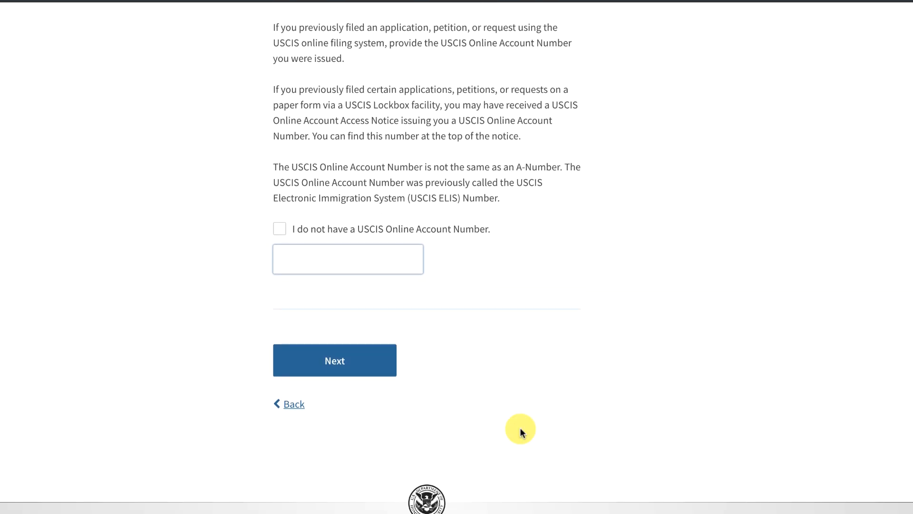
left_click(336, 369)
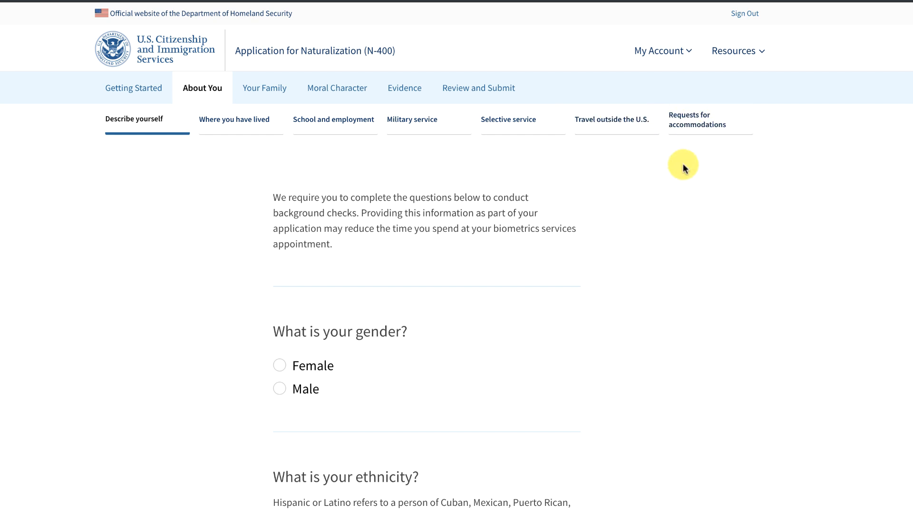
Select Male for gender, then save Describe yourself and continue to 'Where do you live now?'.
scroll(685, 168, "down", 2)
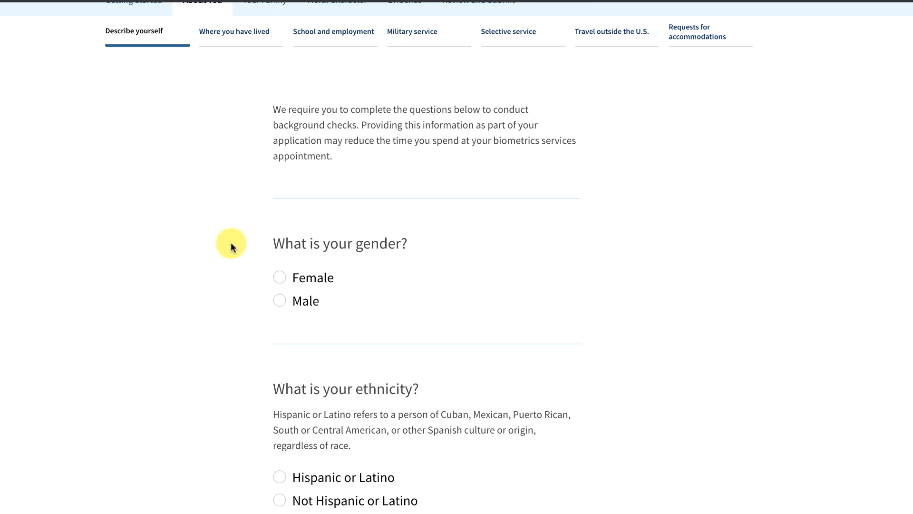
left_click(280, 301)
scroll(217, 318, "down", 5)
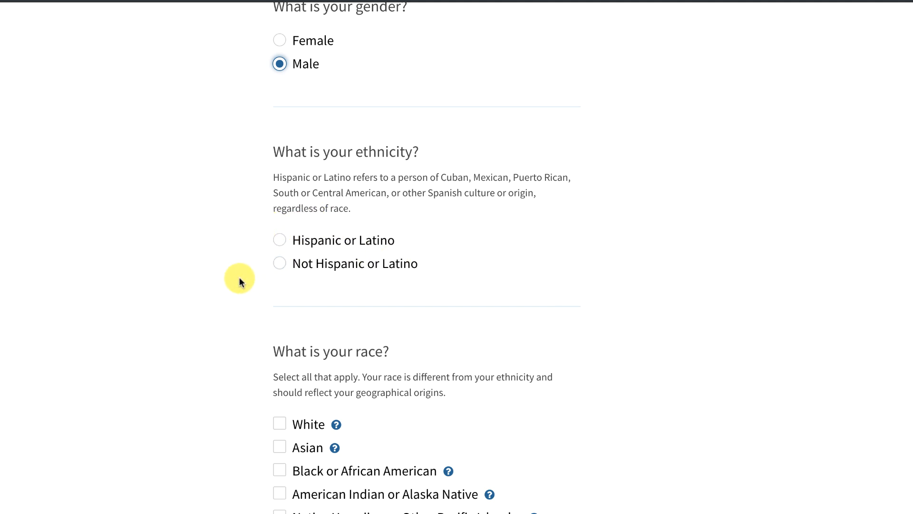
scroll(240, 279, "down", 3)
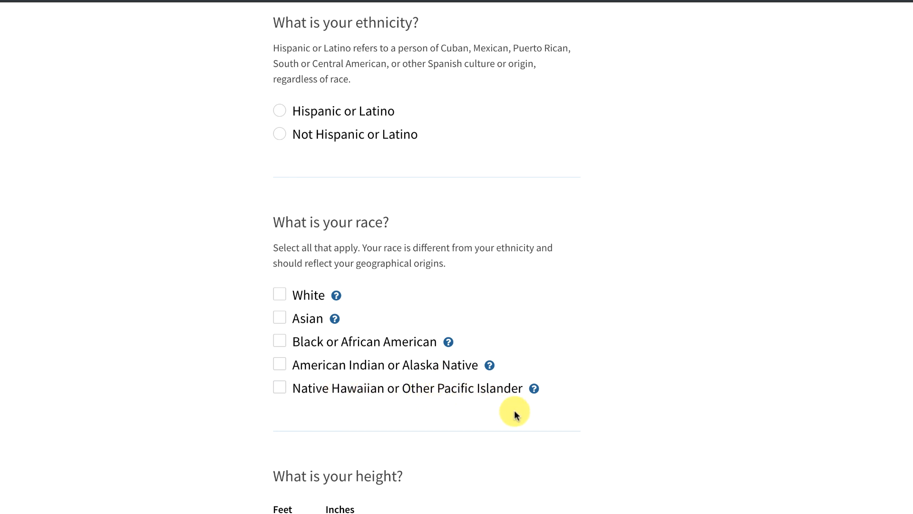
scroll(516, 414, "down", 4)
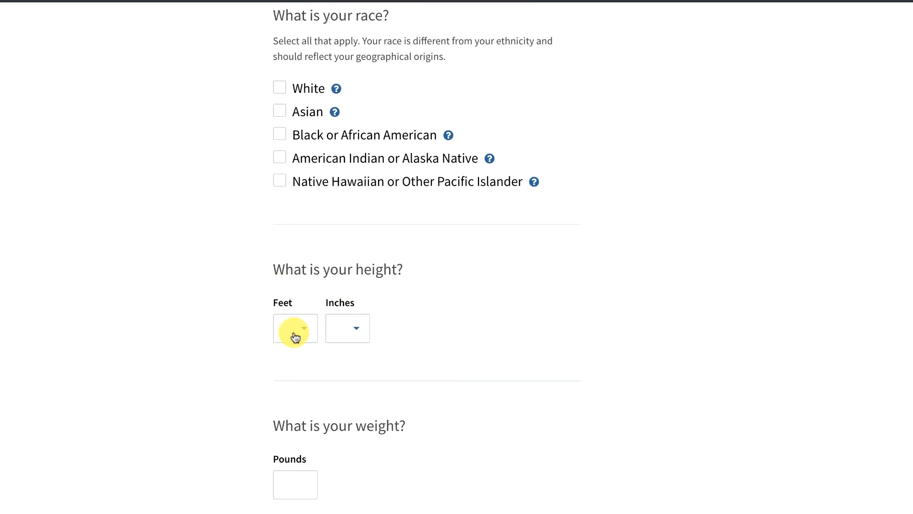
scroll(330, 408, "down", 2)
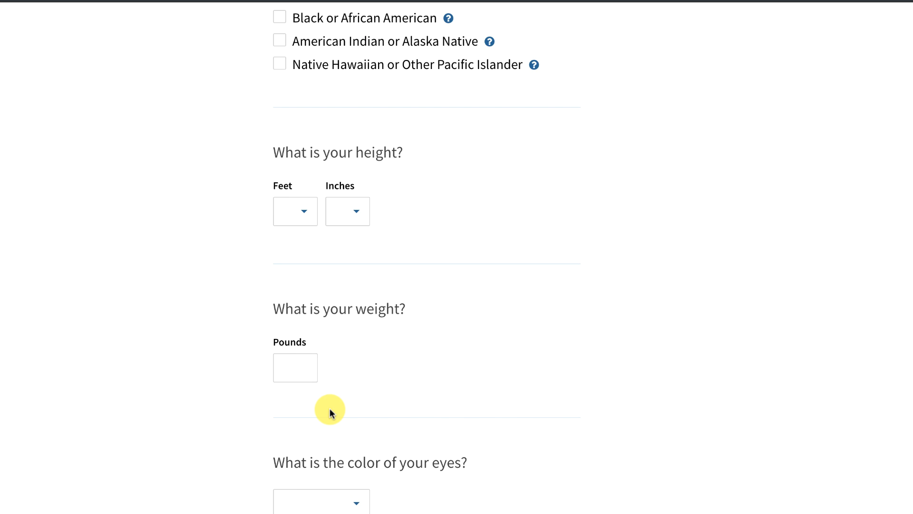
scroll(324, 404, "down", 3)
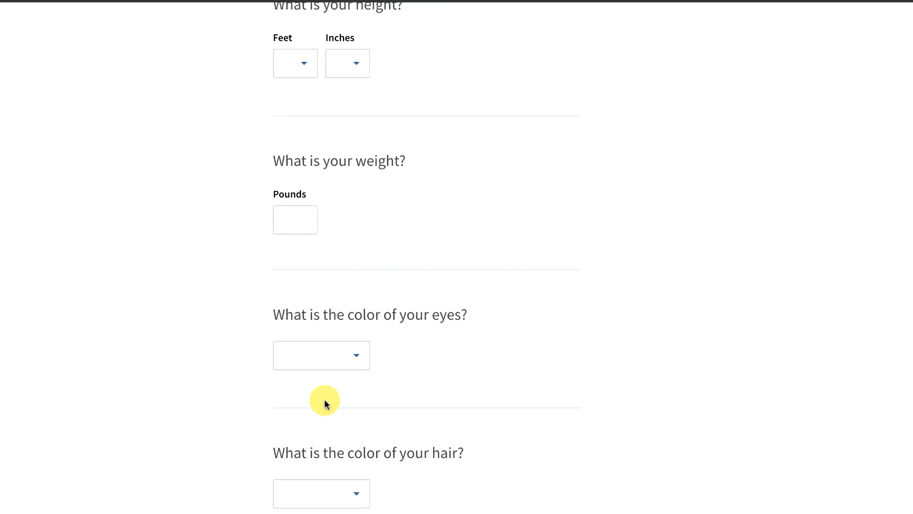
scroll(325, 403, "down", 2)
scroll(327, 405, "down", 1)
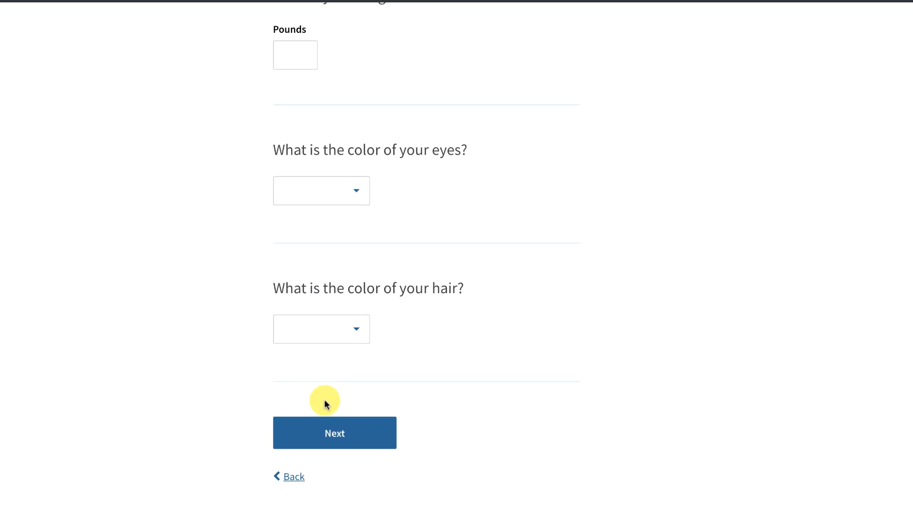
left_click(344, 430)
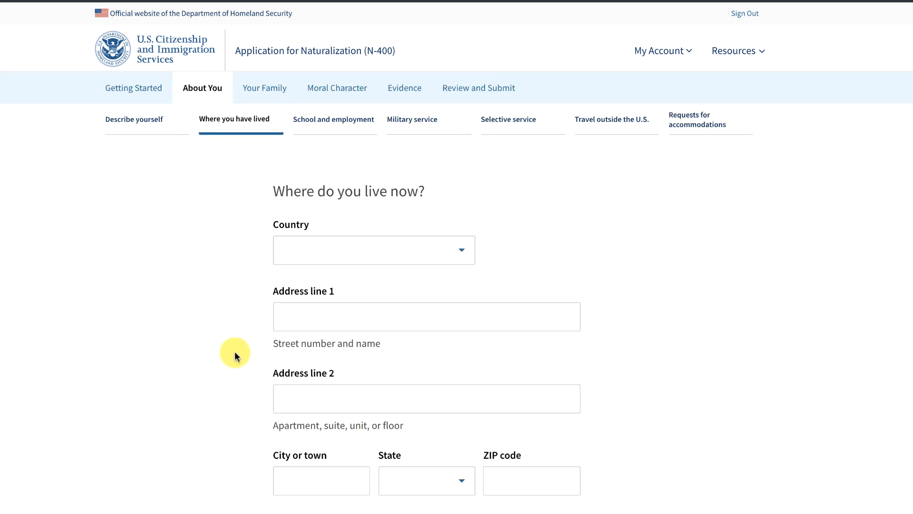
scroll(236, 343, "down", 2)
scroll(236, 344, "down", 4)
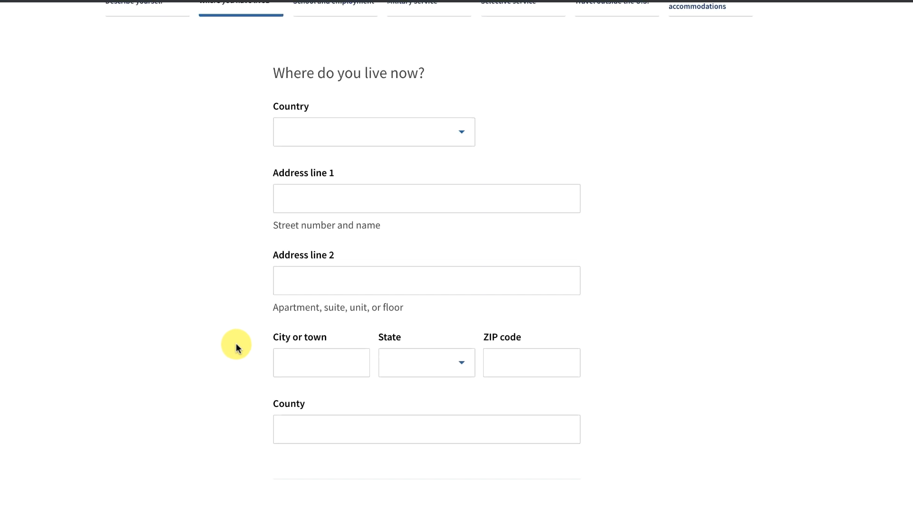
scroll(236, 343, "down", 2)
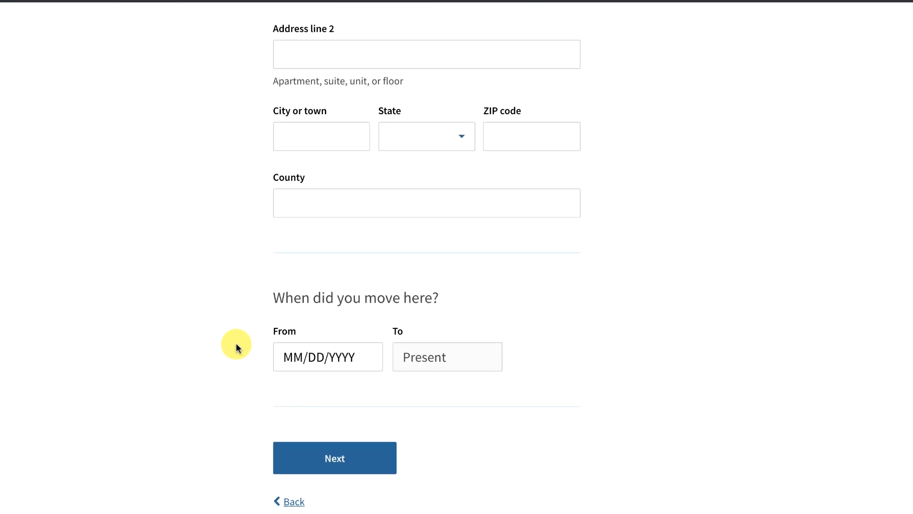
scroll(235, 343, "up", 2)
scroll(236, 343, "up", 5)
scroll(236, 343, "down", 3)
scroll(236, 343, "down", 5)
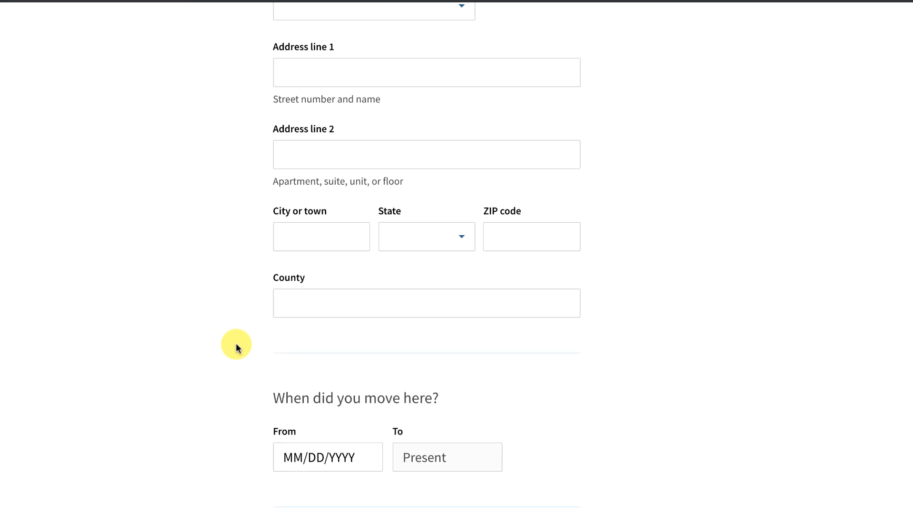
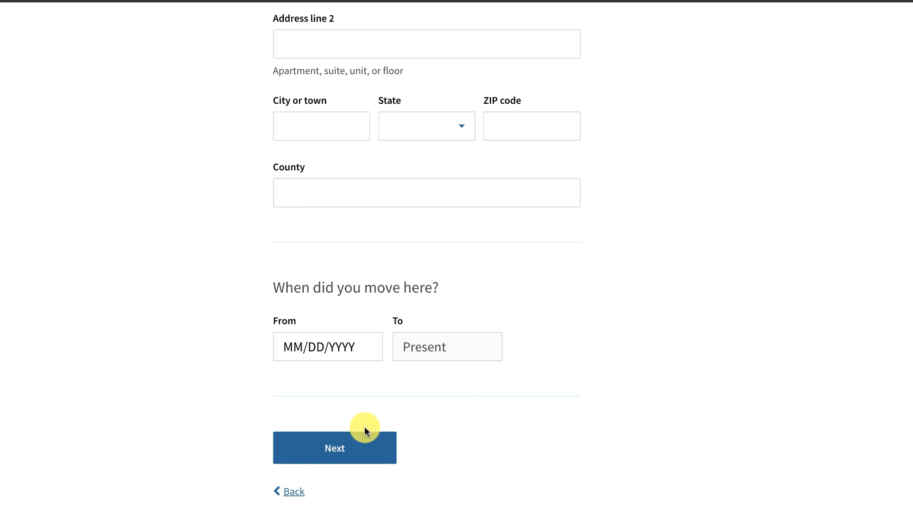
Leave the current physical address empty and continue past the missing-address warning.
left_click(322, 448)
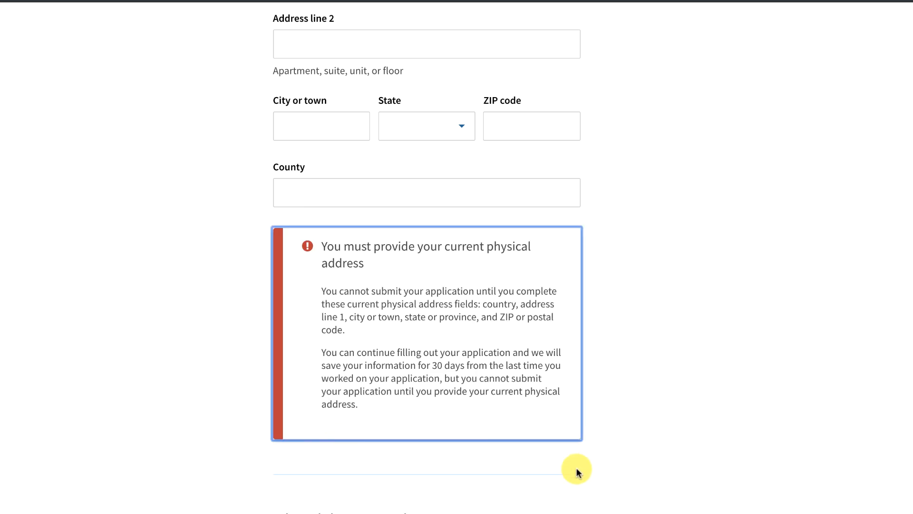
scroll(581, 469, "down", 3)
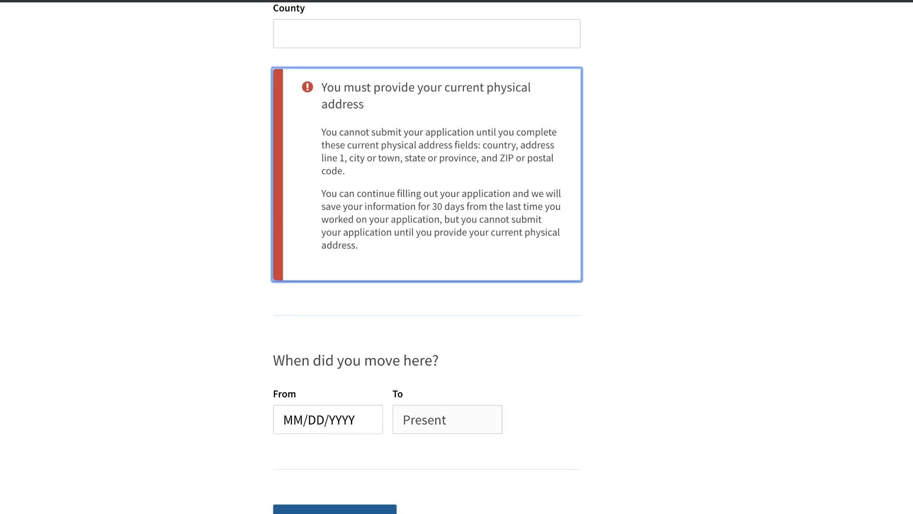
left_click(333, 509)
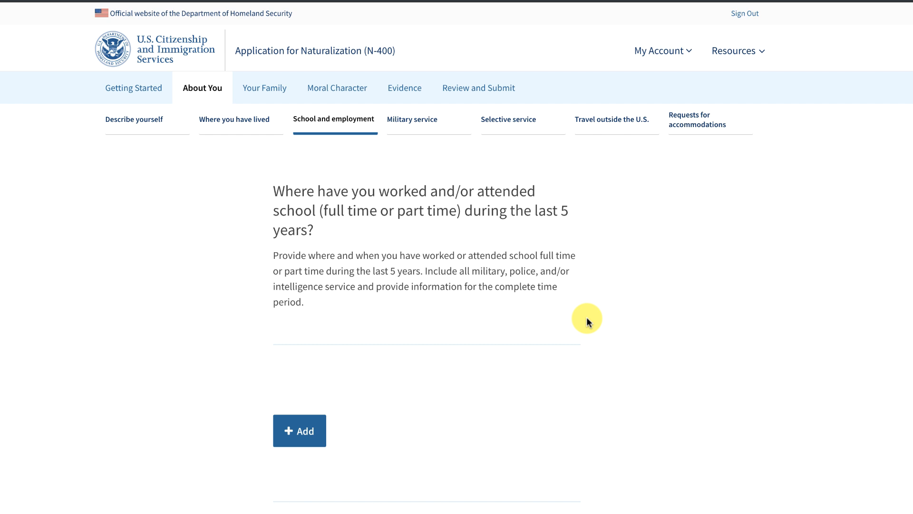
Add a school entry with all fields left blank and save it.
scroll(587, 317, "down", 3)
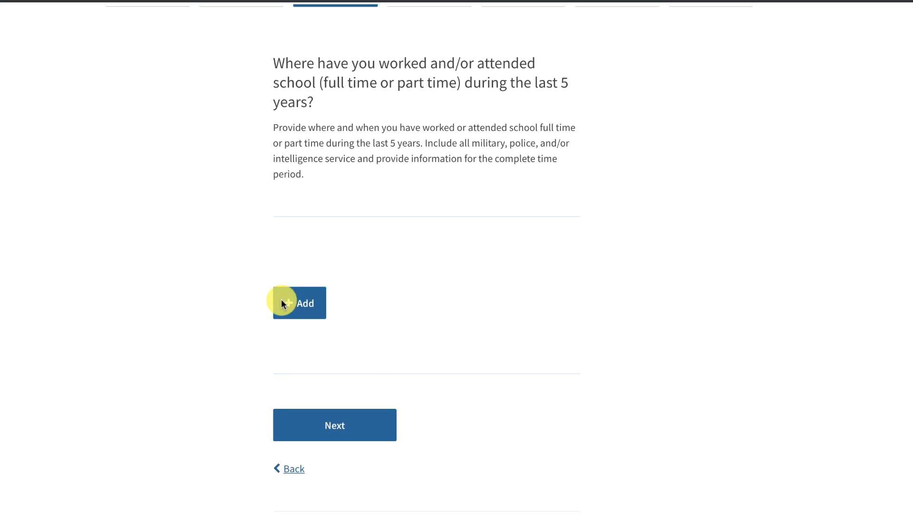
left_click(287, 304)
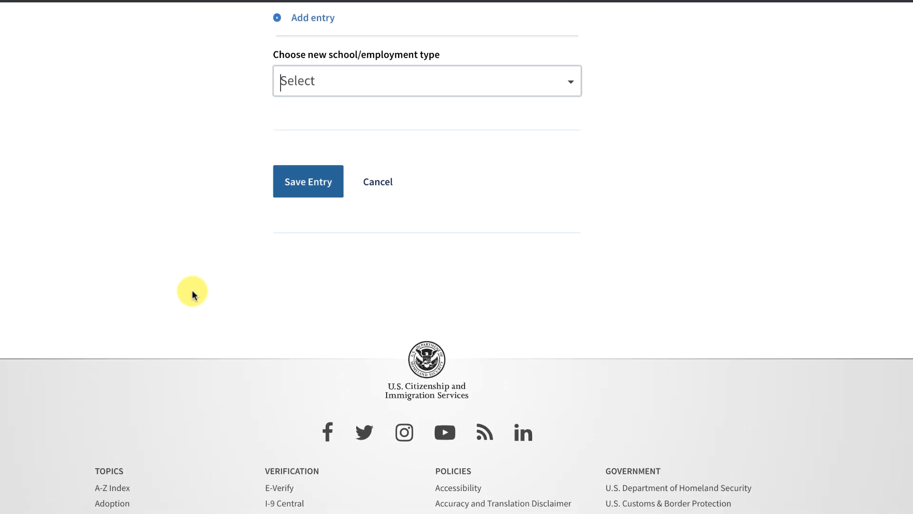
scroll(192, 291, "up", 1)
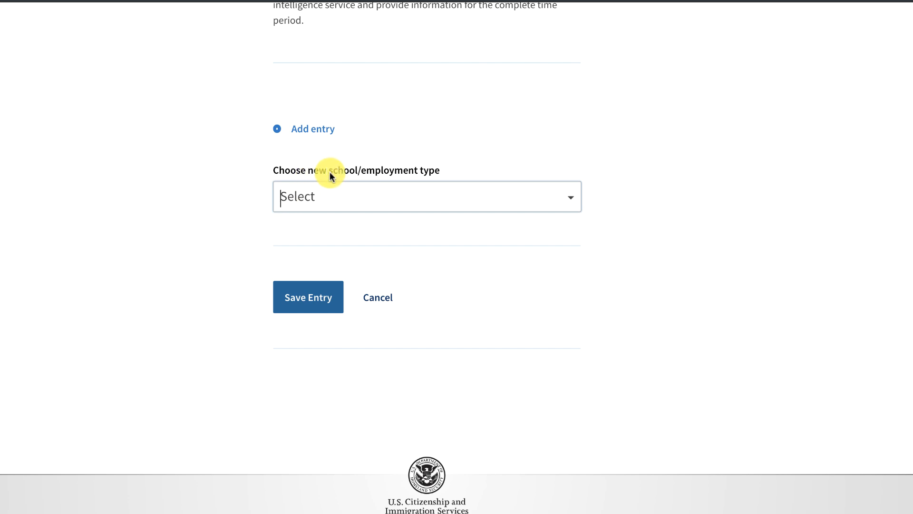
left_click(571, 207)
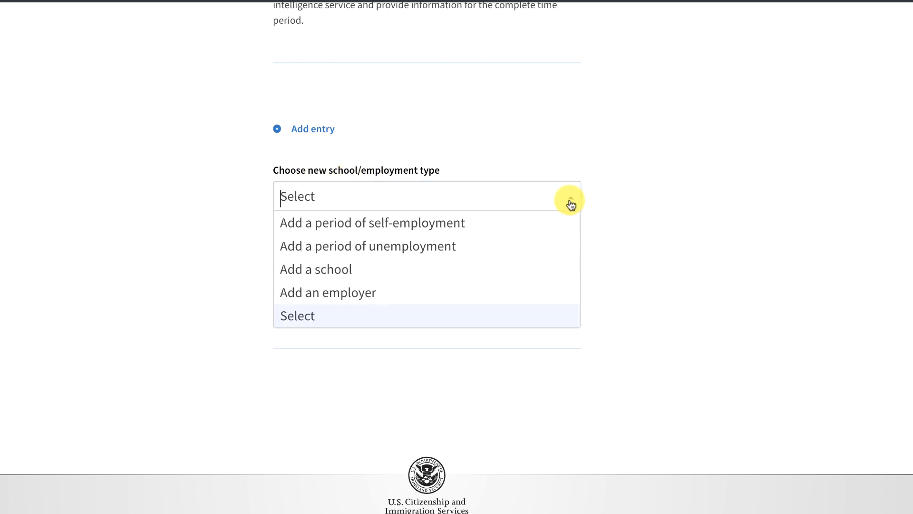
left_click(382, 269)
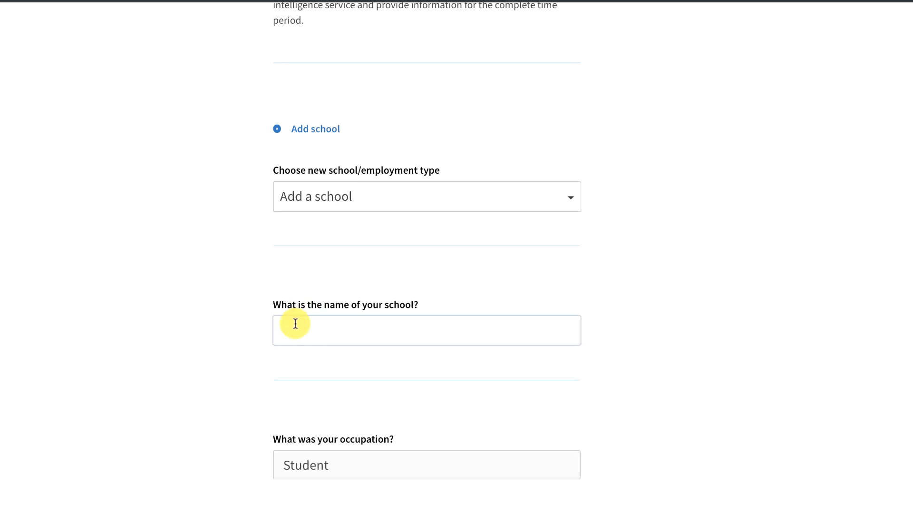
scroll(225, 407, "down", 3)
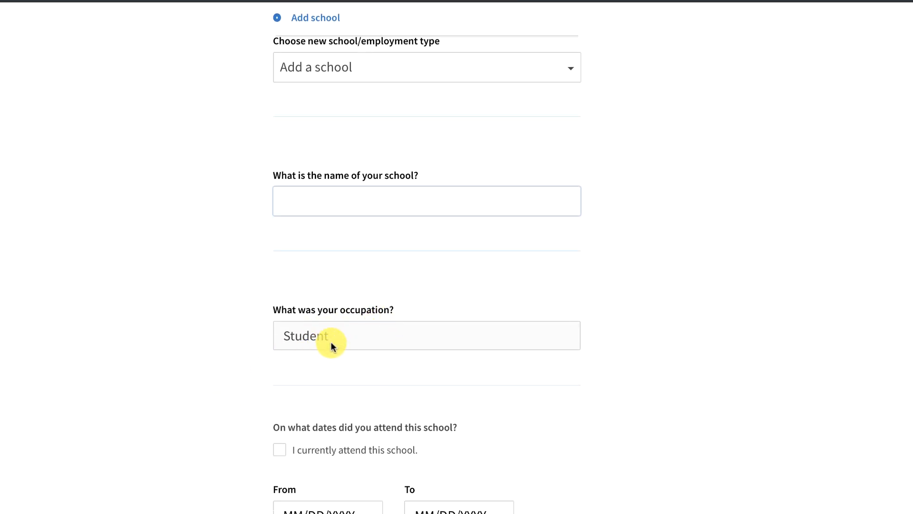
scroll(241, 459, "down", 2)
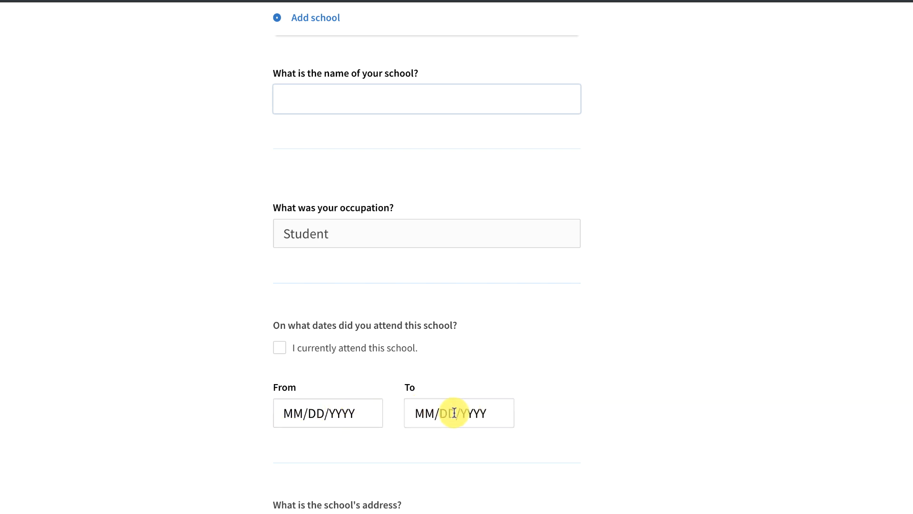
scroll(143, 430, "down", 6)
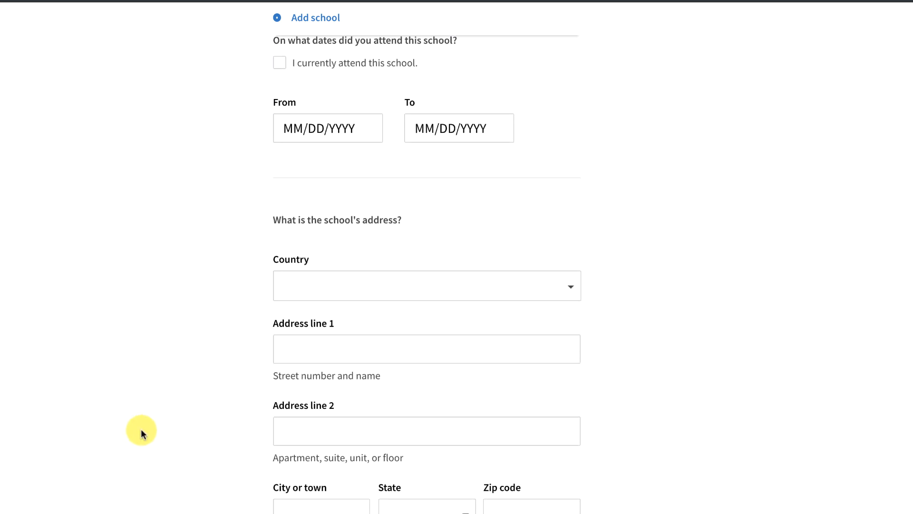
scroll(238, 424, "down", 6)
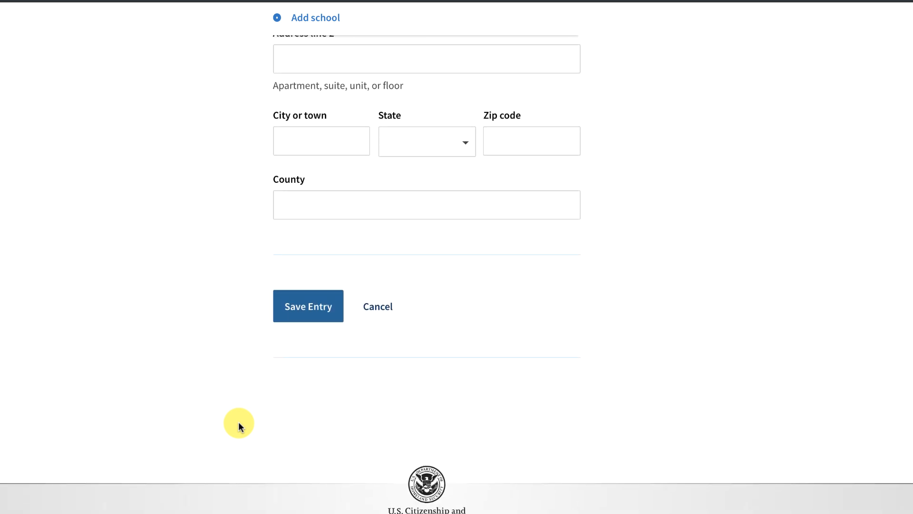
scroll(241, 426, "up", 1)
left_click(302, 377)
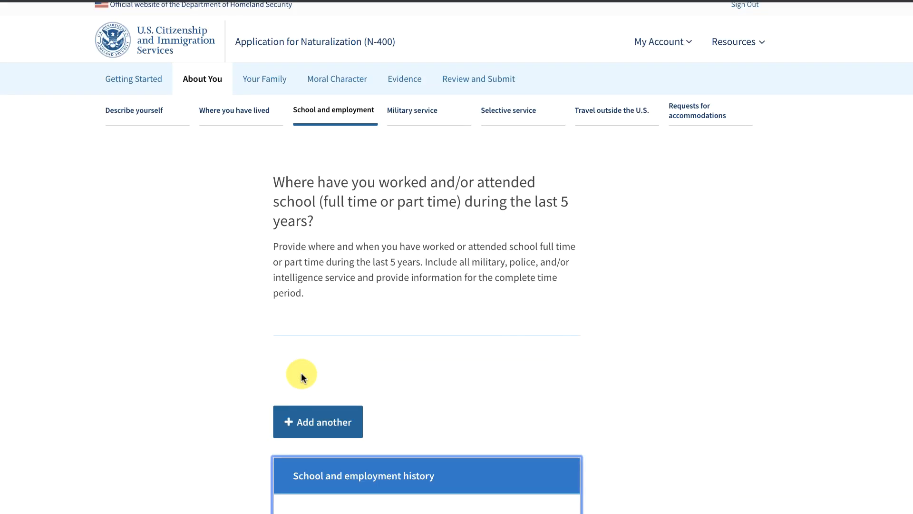
scroll(302, 376, "down", 5)
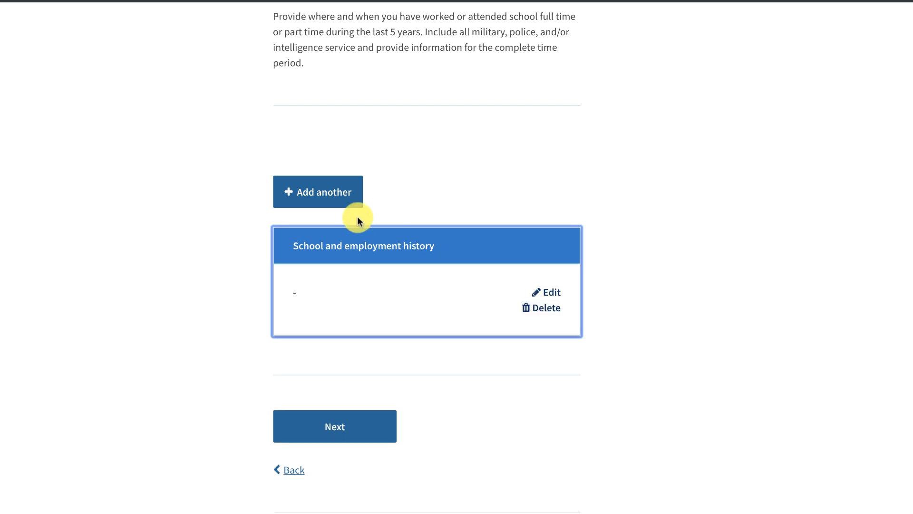
Add another entry of type employer, leaving its fields empty, and save it.
left_click(291, 193)
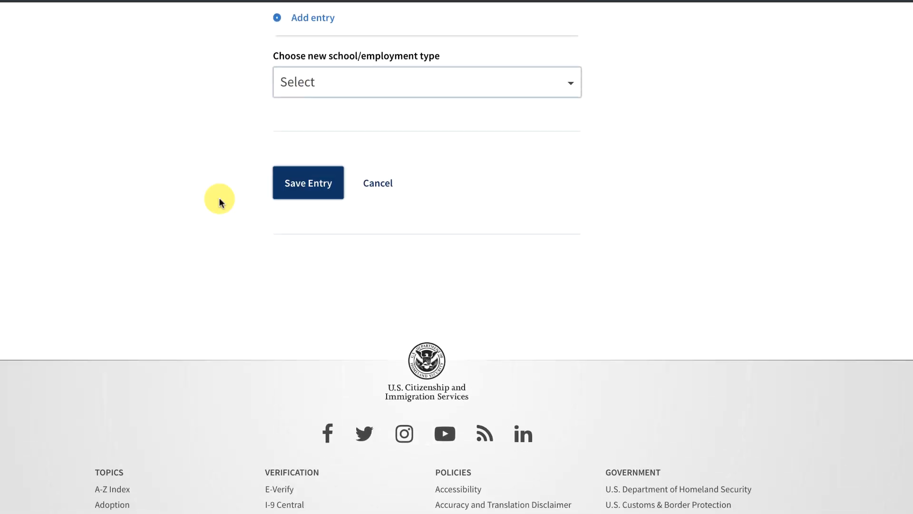
scroll(208, 216, "up", 2)
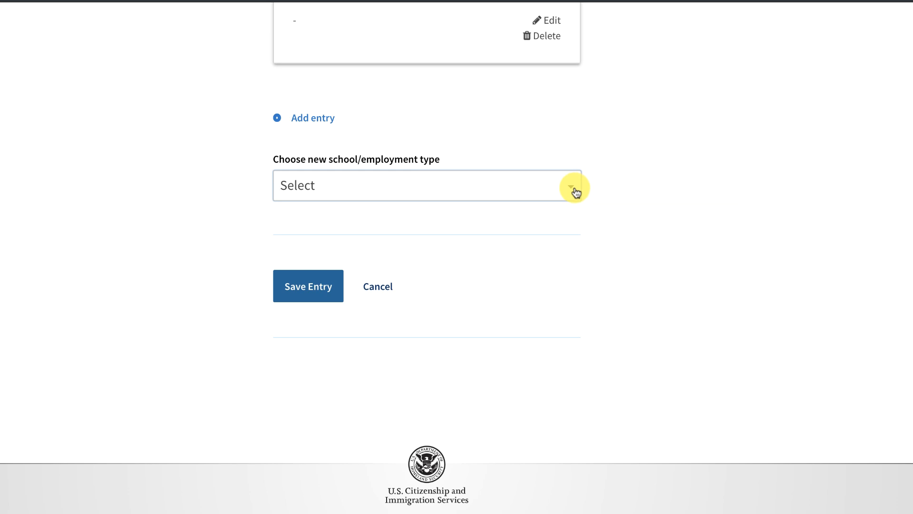
left_click(575, 192)
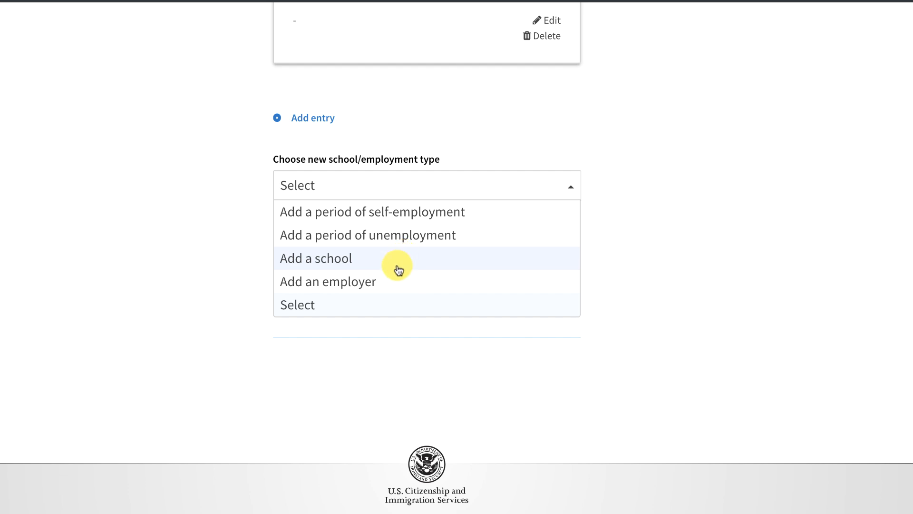
left_click(392, 280)
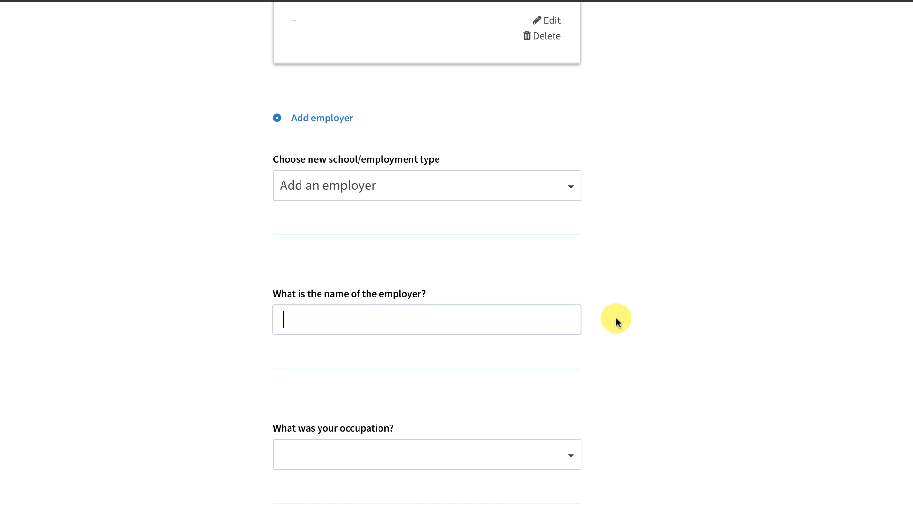
scroll(609, 309, "down", 1)
scroll(608, 309, "down", 6)
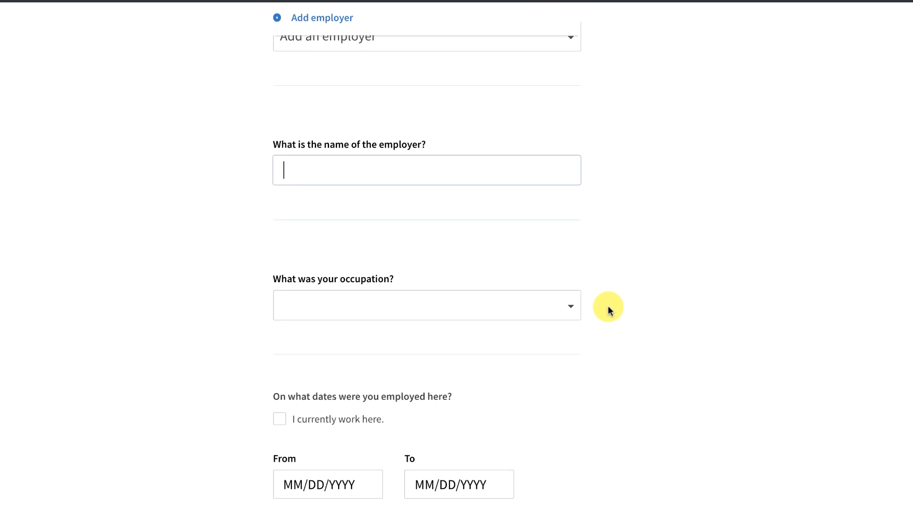
scroll(609, 309, "down", 10)
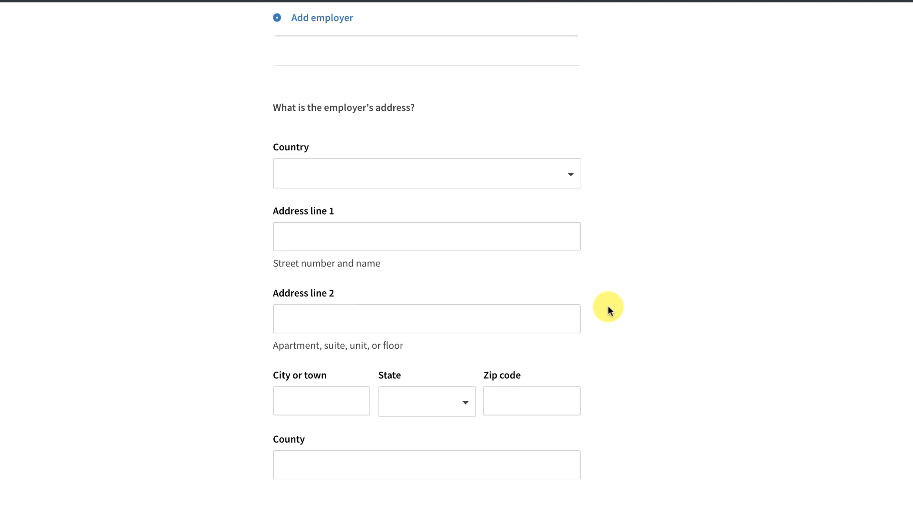
left_click(298, 377)
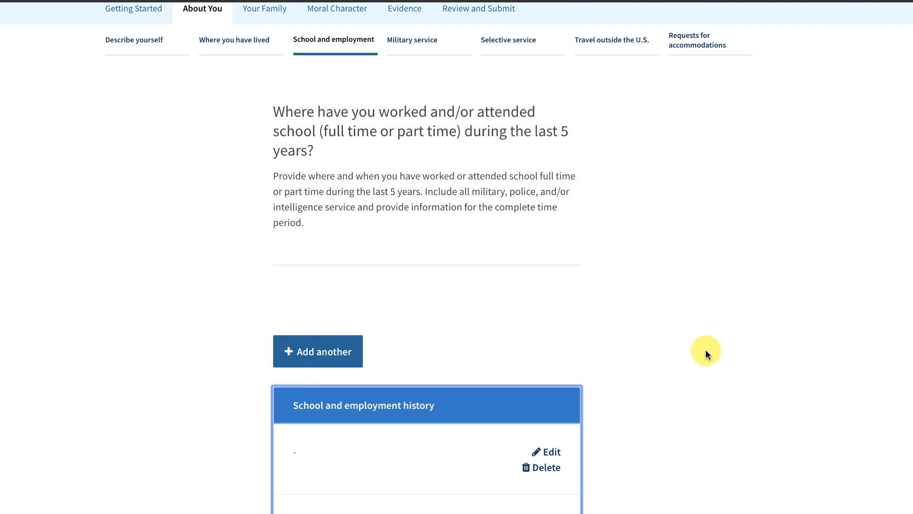
Proceed past the history despite the missing 09/29/2014 - 09/29/2019 warning.
scroll(703, 350, "down", 5)
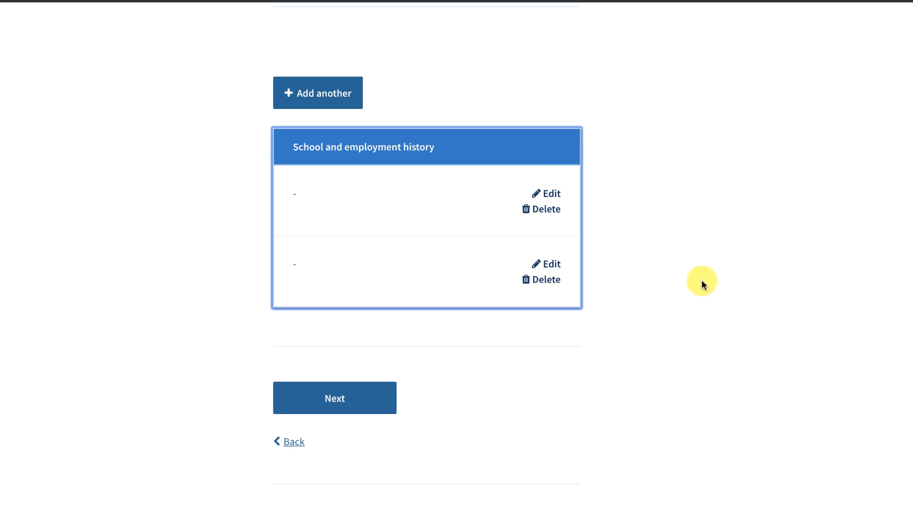
left_click(329, 398)
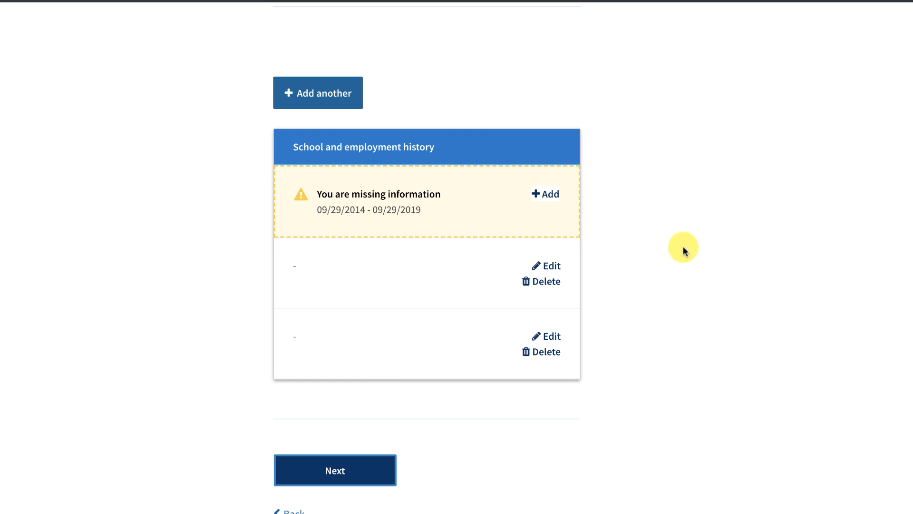
scroll(683, 250, "down", 1)
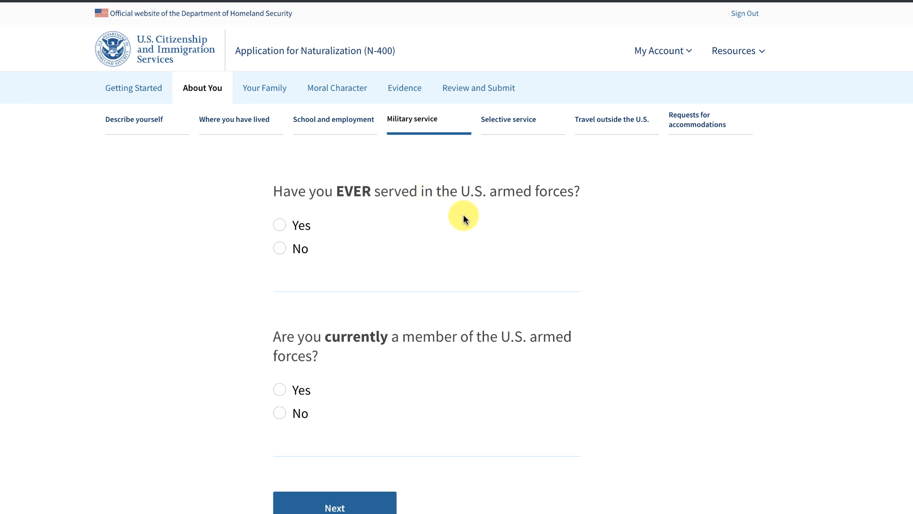
Answer No to both ever serving and currently serving in the U.S. armed forces.
left_click(279, 248)
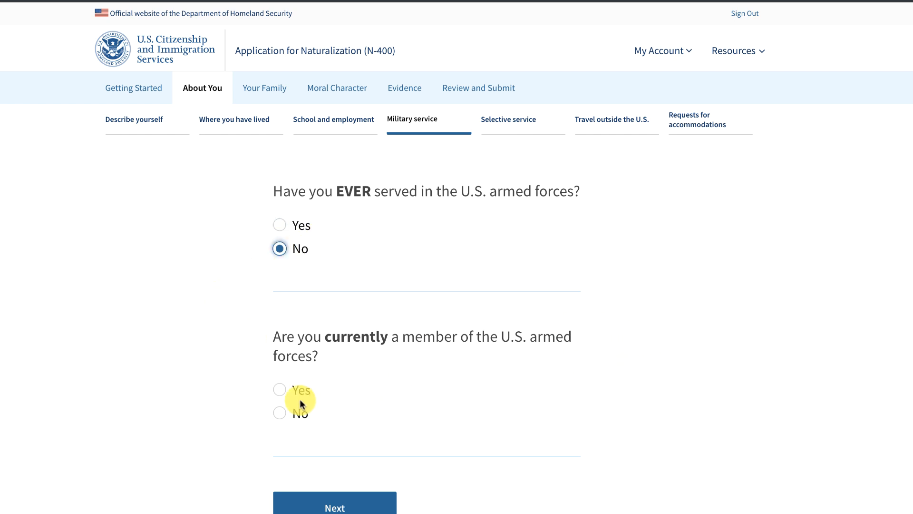
left_click(281, 414)
left_click(335, 504)
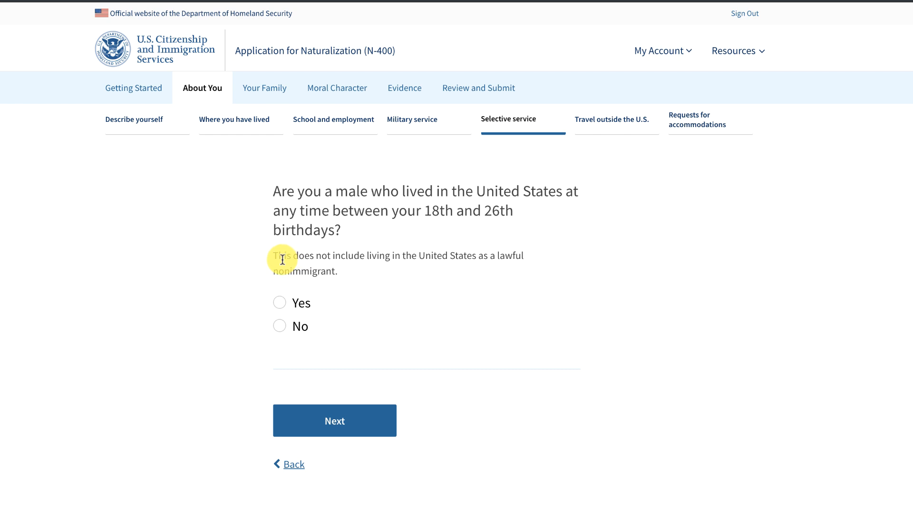
Answer No to living in the U.S. between ages 18 and 26, after briefly choosing Yes.
left_click(280, 327)
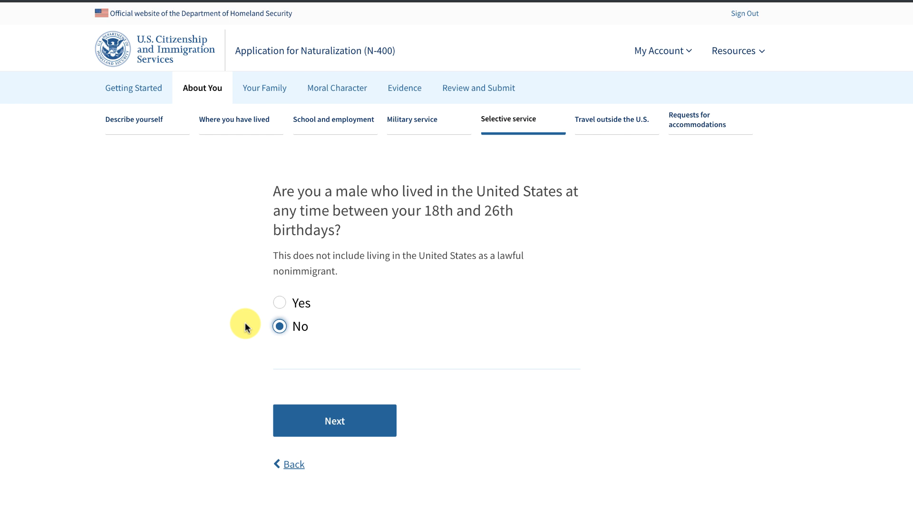
left_click(277, 303)
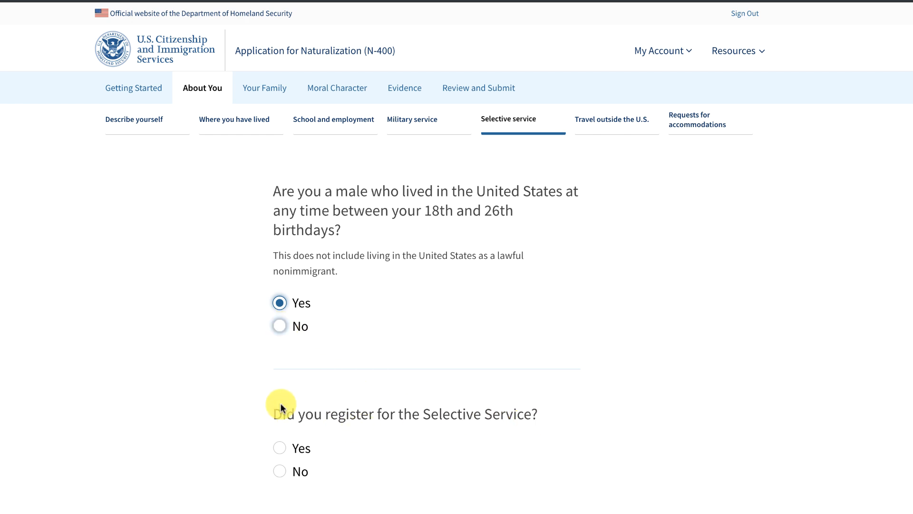
left_click(280, 327)
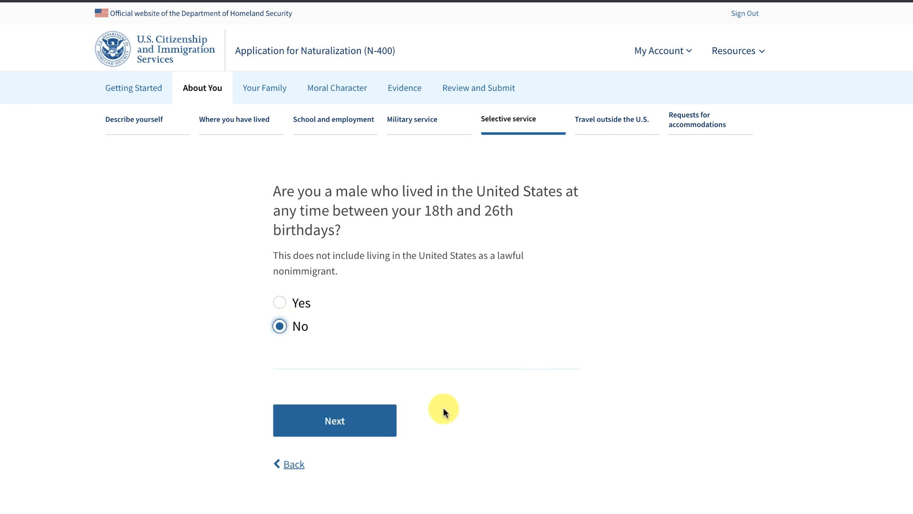
left_click(347, 421)
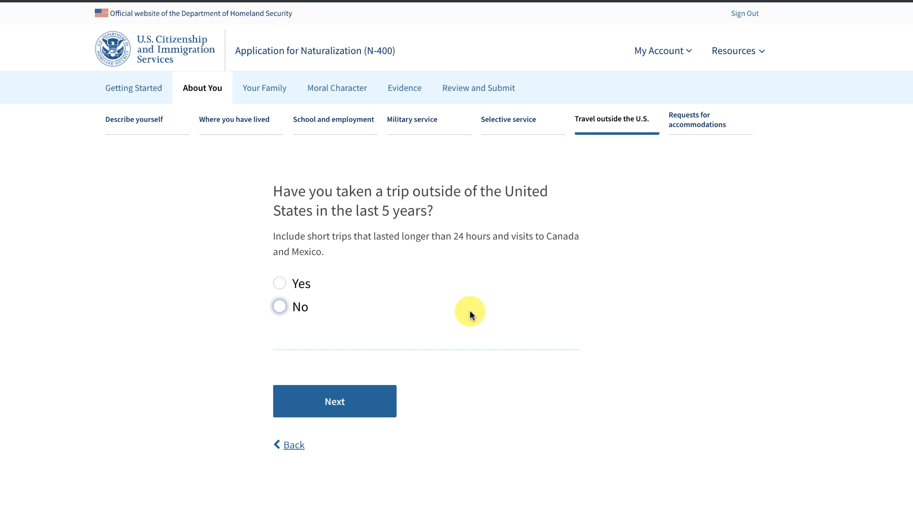
Answer Yes to having taken trips outside the U.S. in the last 5 years.
left_click(281, 283)
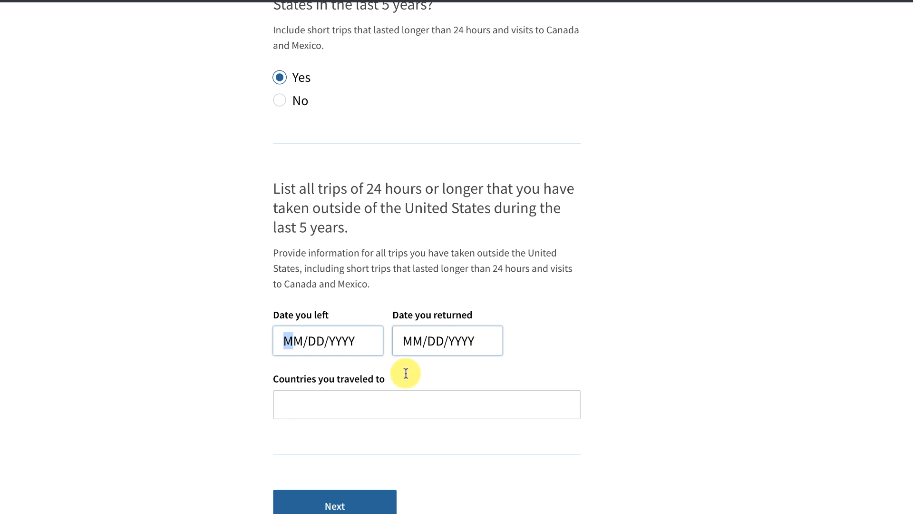
left_click(371, 400)
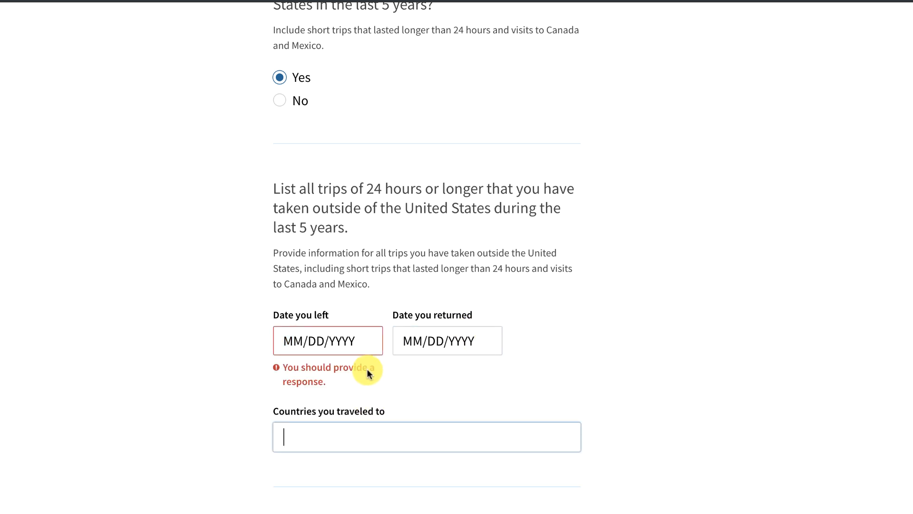
scroll(650, 371, "down", 3)
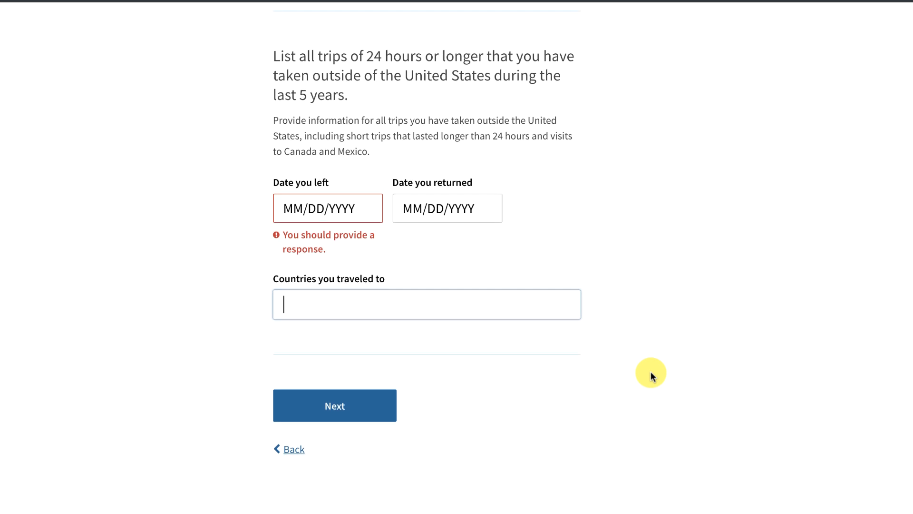
scroll(651, 372, "down", 1)
scroll(651, 375, "up", 1)
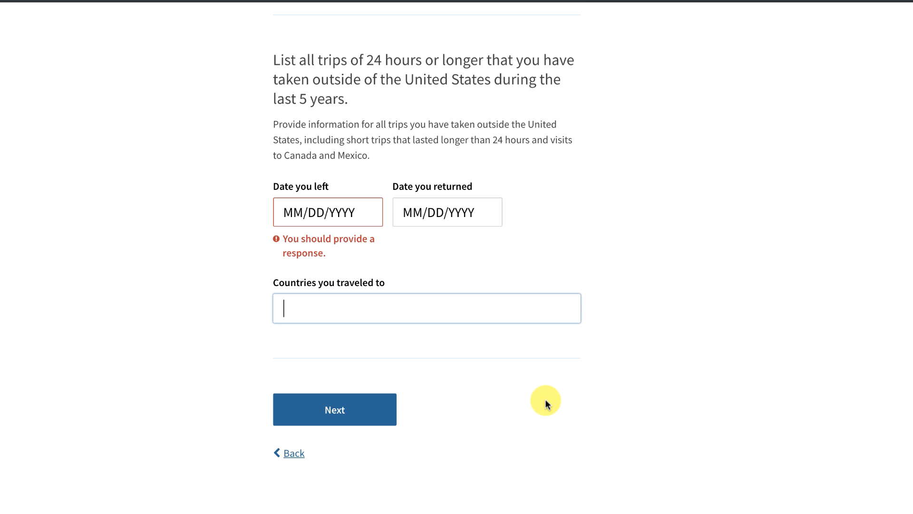
Enter a trip to england from 03/01/2017 to 04/15/2017 and save it.
left_click(303, 212)
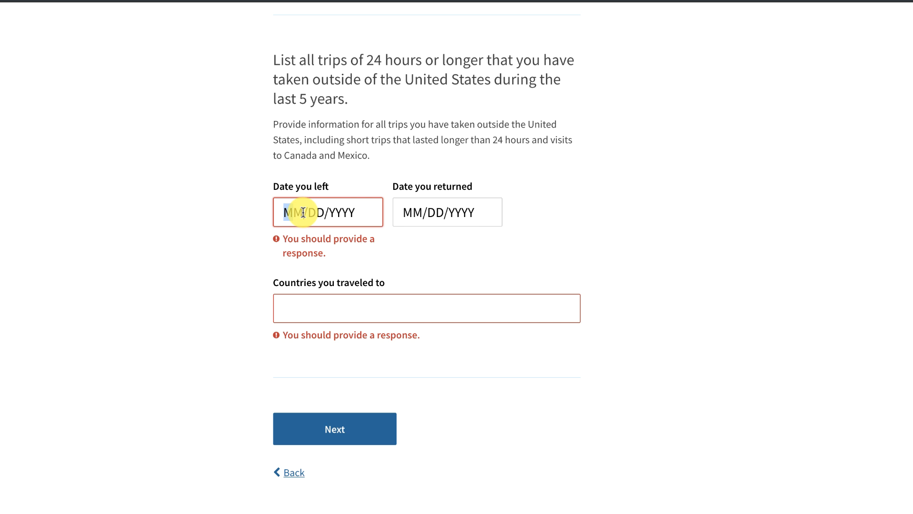
type("03/")
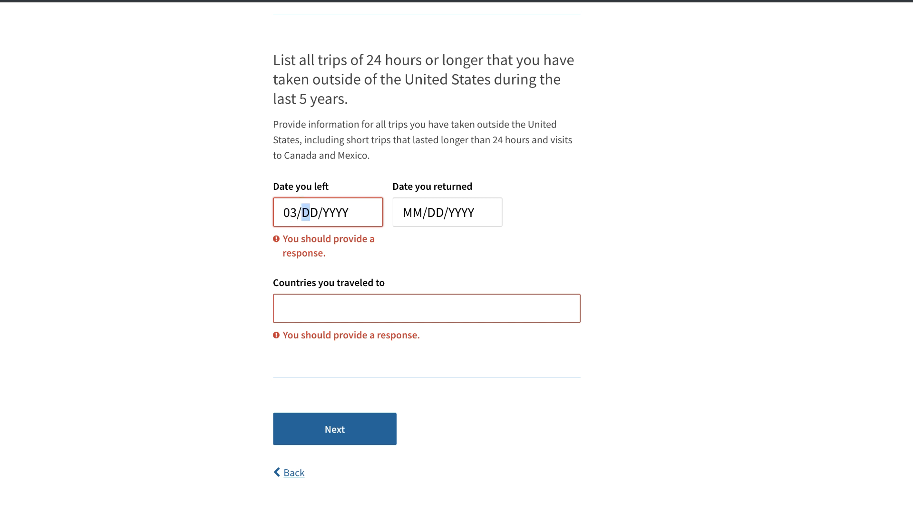
type("01/")
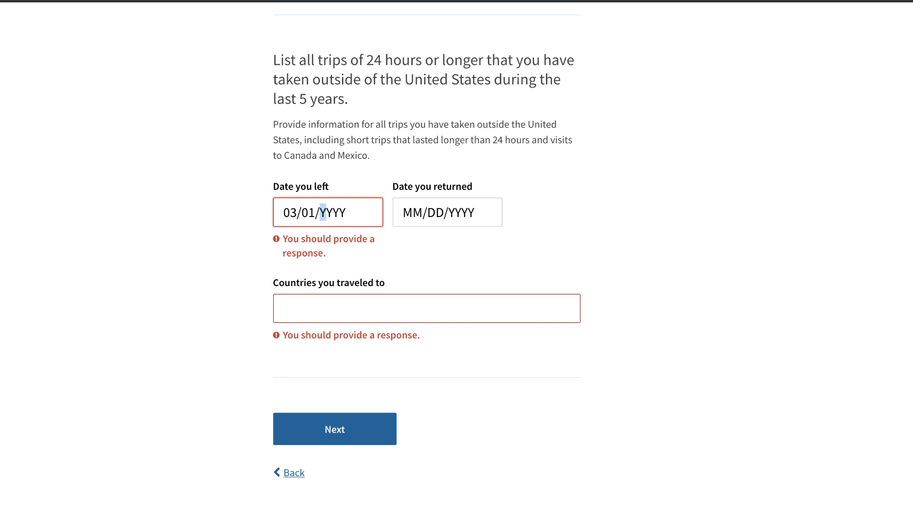
type("2017")
left_click(415, 209)
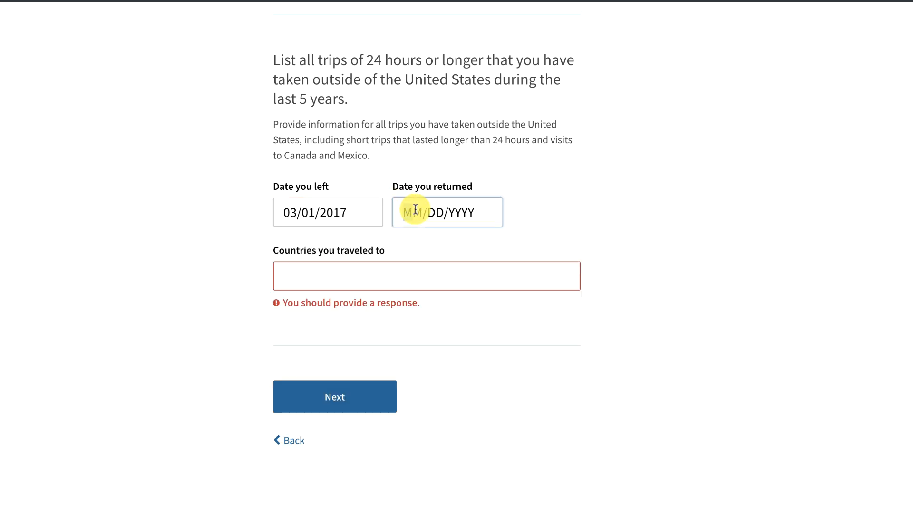
type("04/")
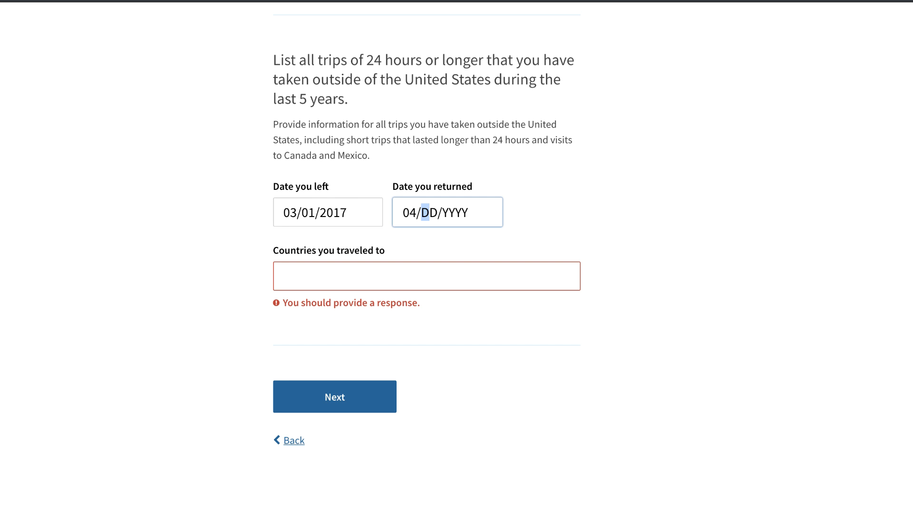
type("15/")
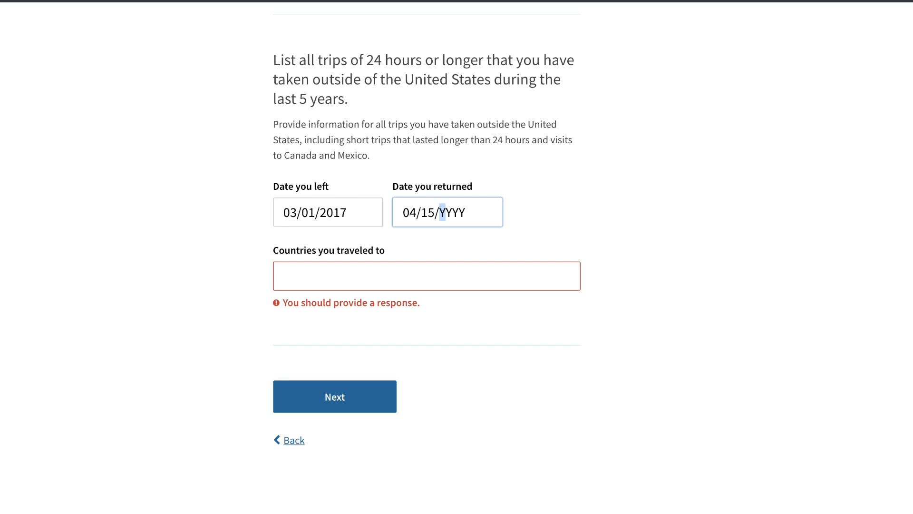
type("2017")
left_click(303, 283)
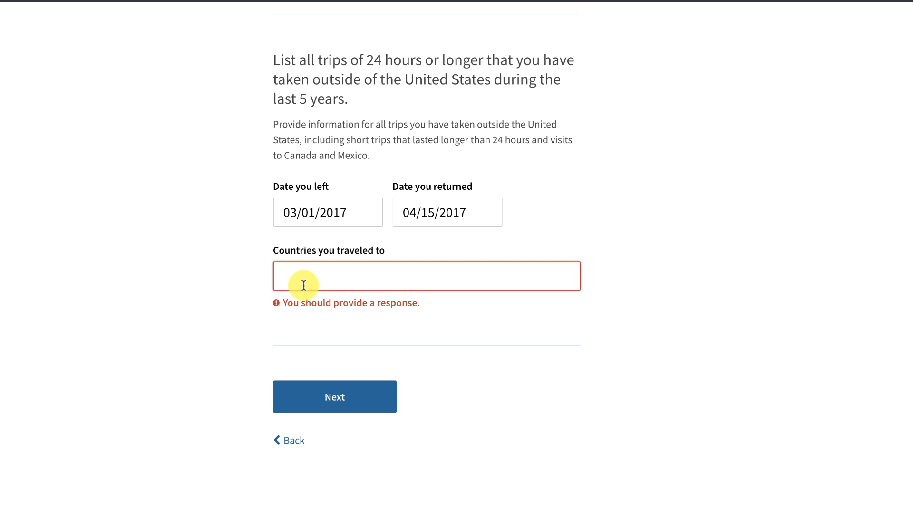
type("england")
left_click(471, 339)
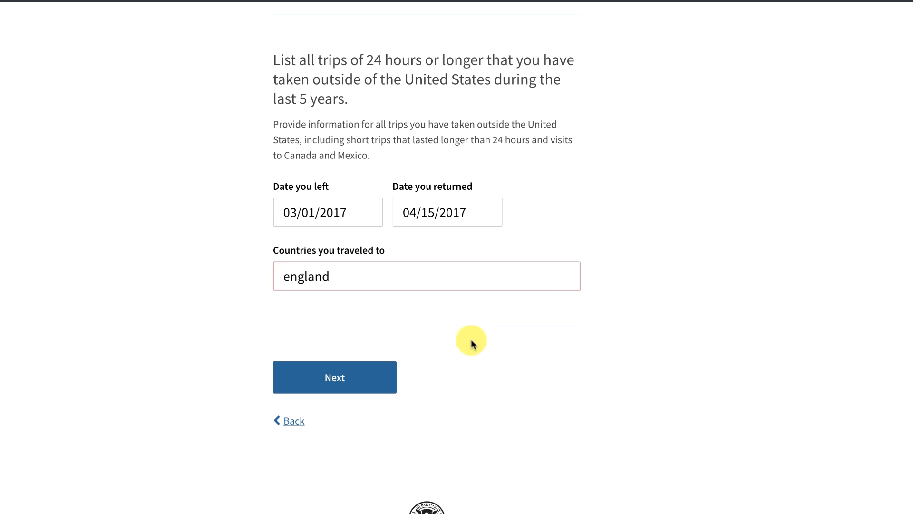
left_click(347, 378)
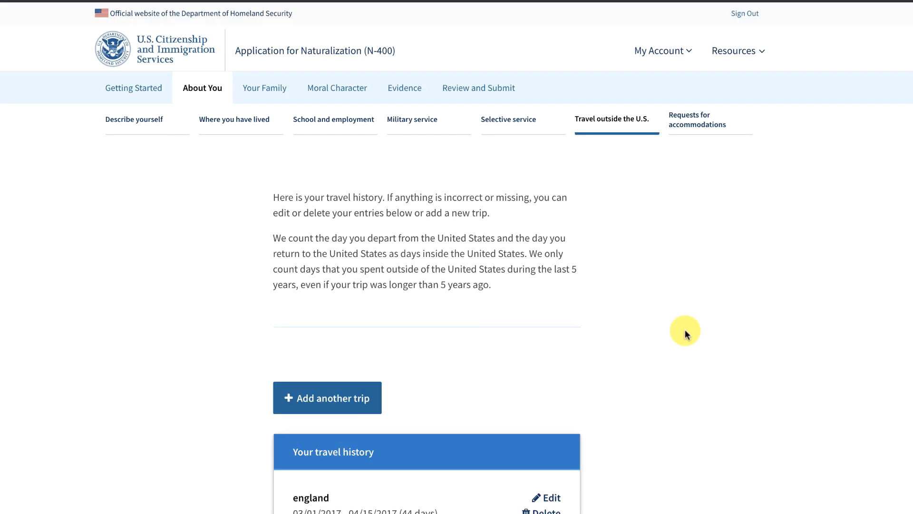
Accept the travel history totaling 44 days outside the U.S. and continue.
scroll(685, 329, "down", 2)
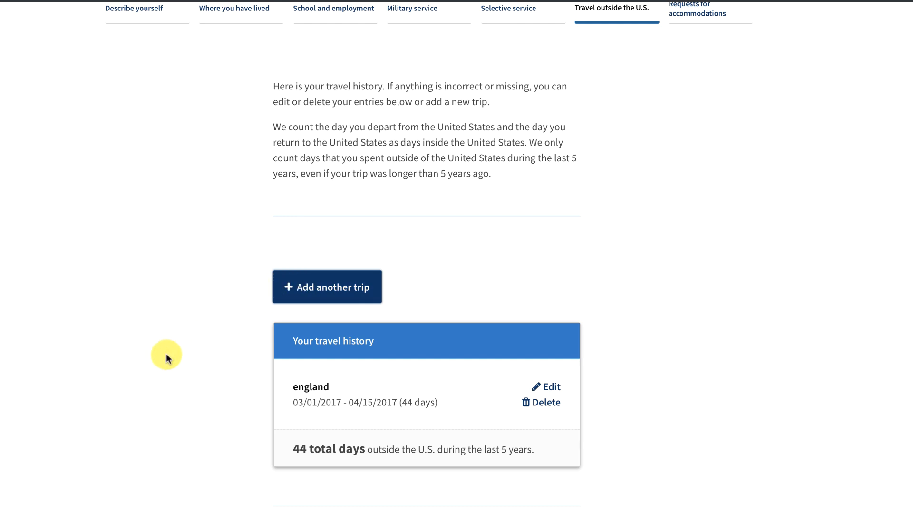
scroll(164, 356, "down", 1)
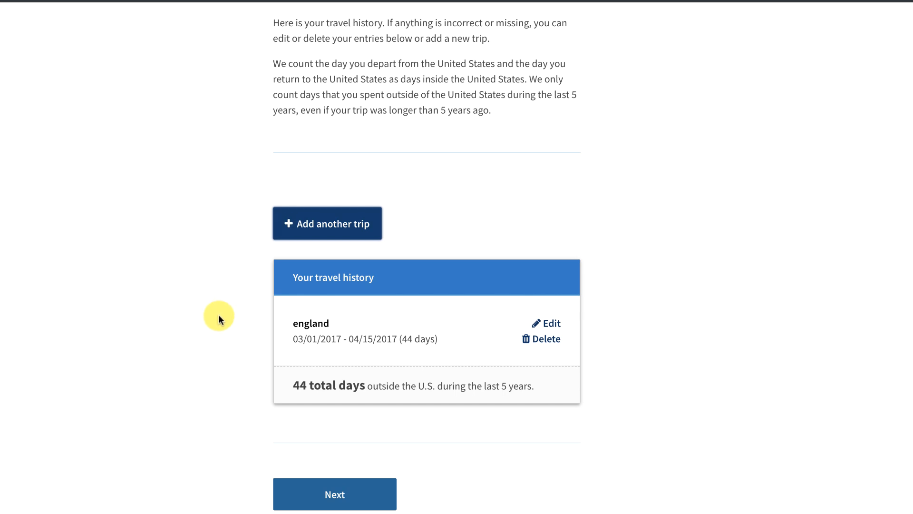
left_click(332, 492)
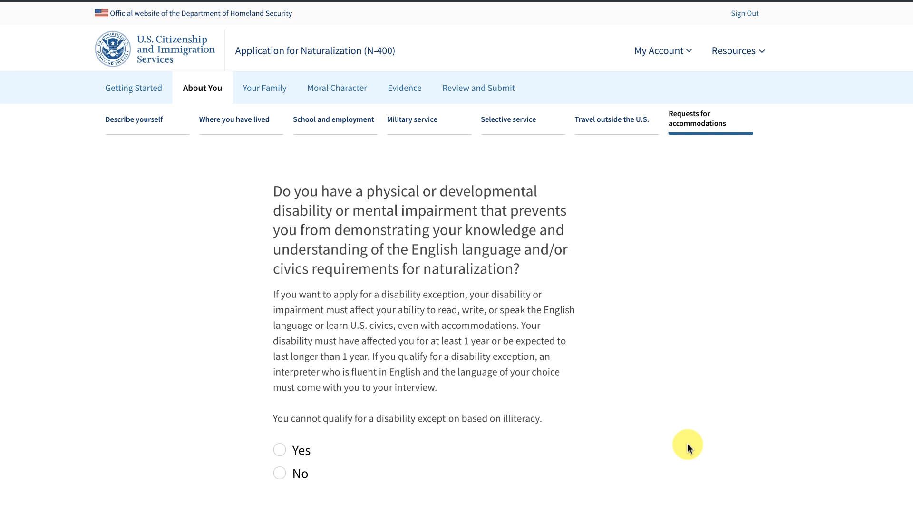
Answer No to the disability exception for English and civics testing.
scroll(687, 443, "down", 3)
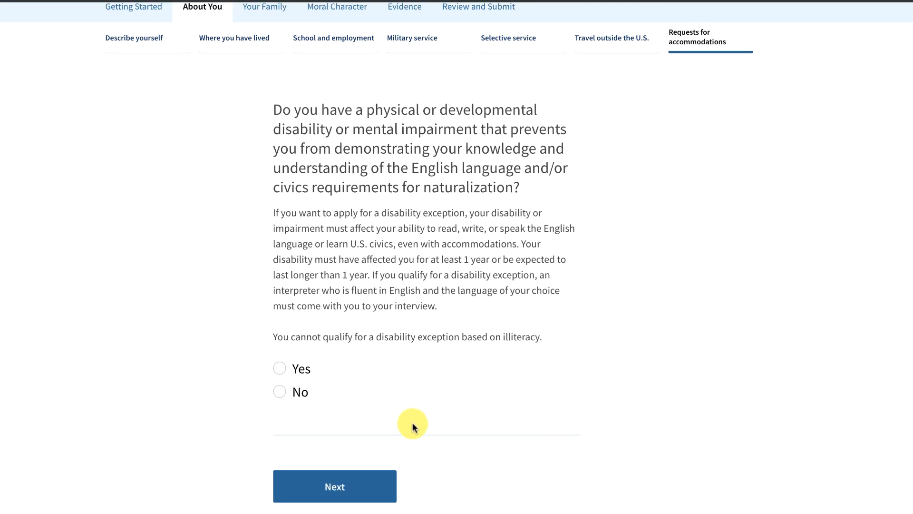
left_click(282, 394)
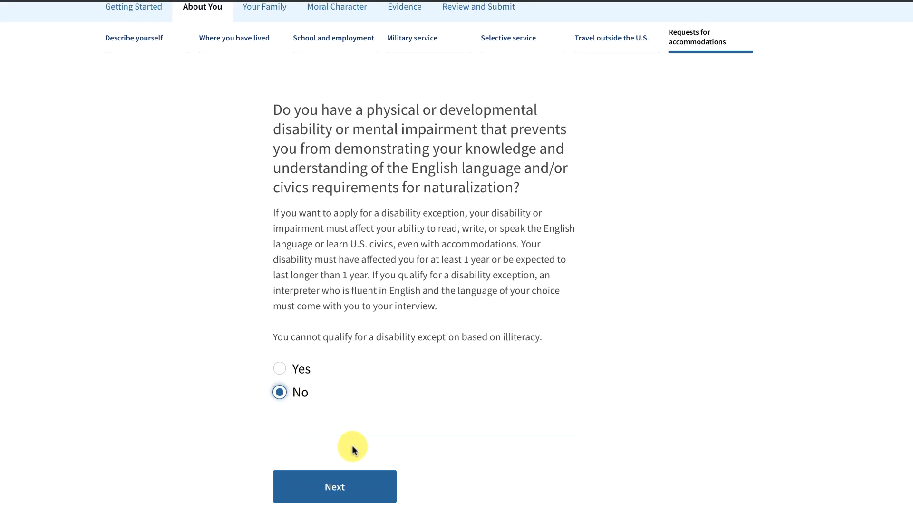
left_click(328, 480)
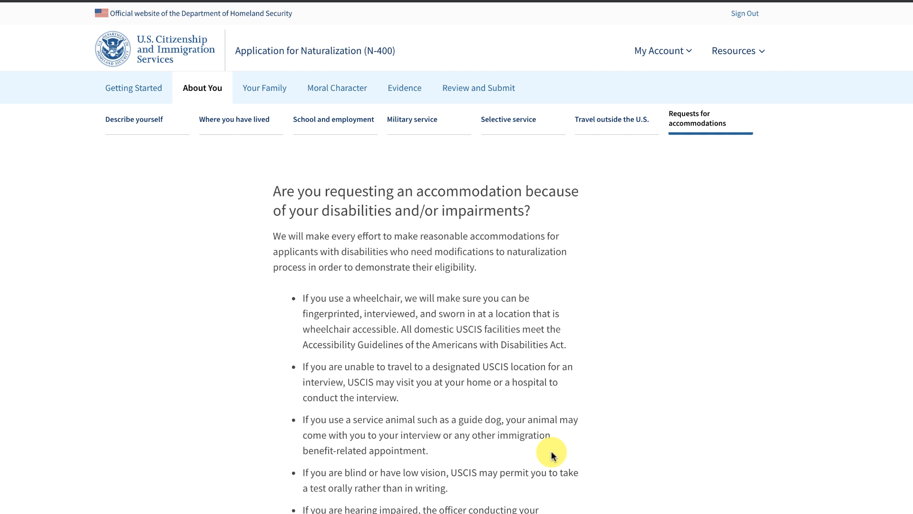
Answer No to requesting an accommodation and continue to Your Family.
scroll(552, 454, "down", 2)
scroll(552, 454, "down", 1)
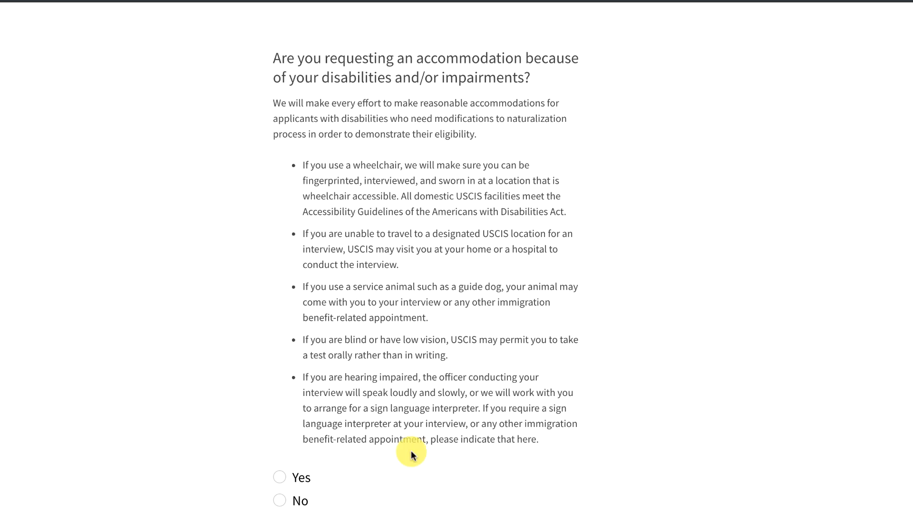
left_click(281, 501)
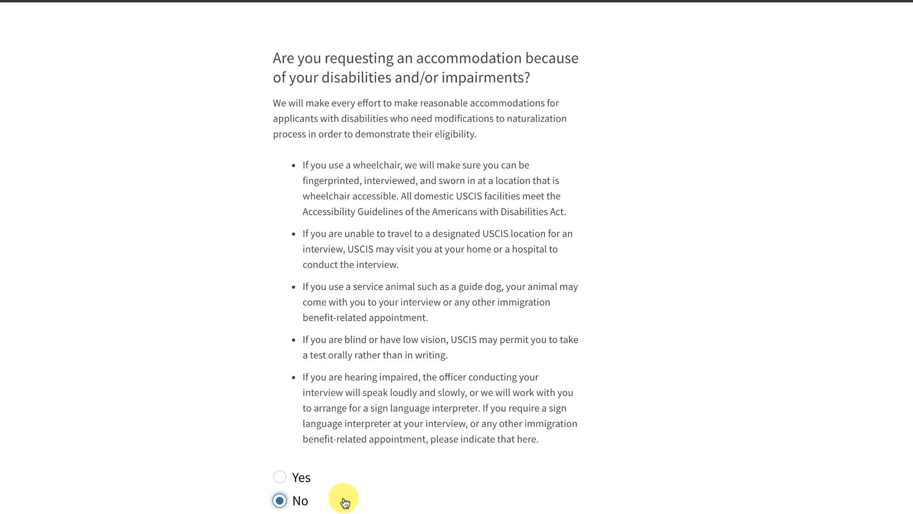
scroll(509, 450, "down", 3)
left_click(346, 436)
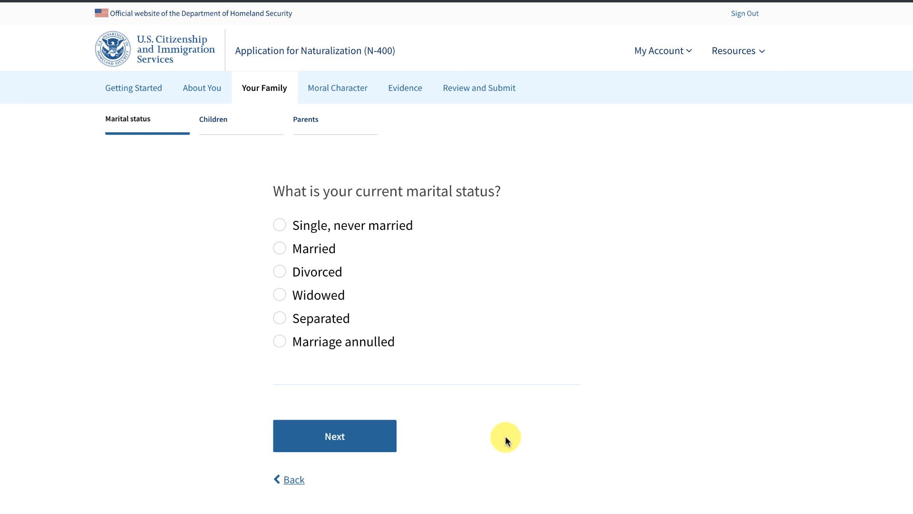
Set marital status to Married, replacing an initial Single, never married choice.
left_click(279, 227)
left_click(279, 248)
left_click(324, 430)
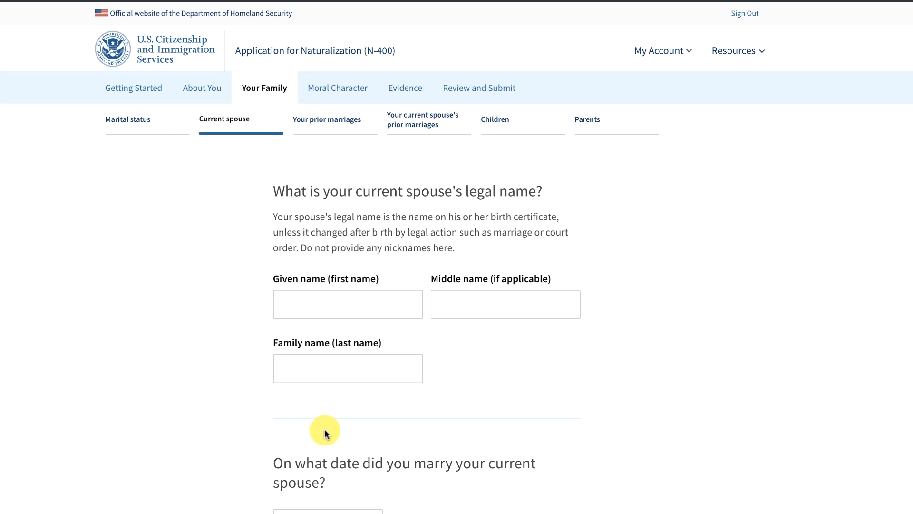
Review the spouse's name and marriage date page and continue past it.
scroll(438, 420, "down", 5)
scroll(438, 419, "up", 3)
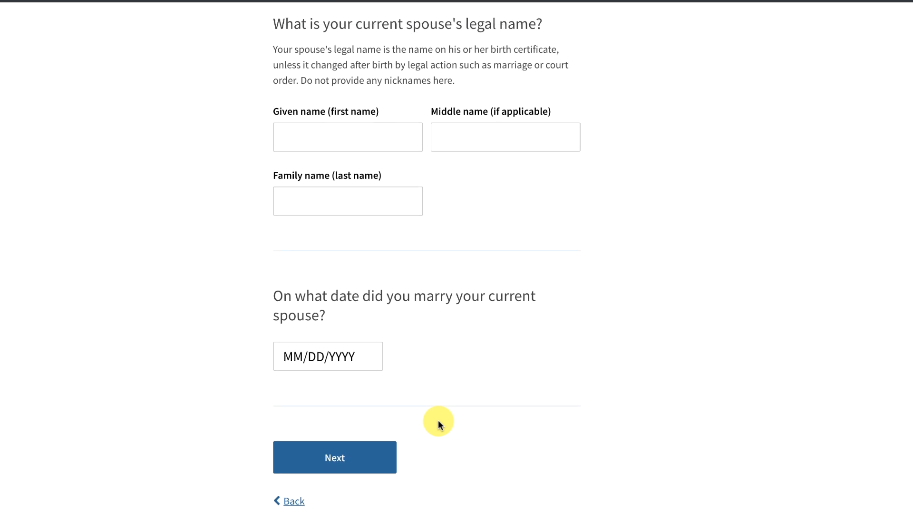
scroll(438, 419, "up", 1)
scroll(438, 420, "down", 1)
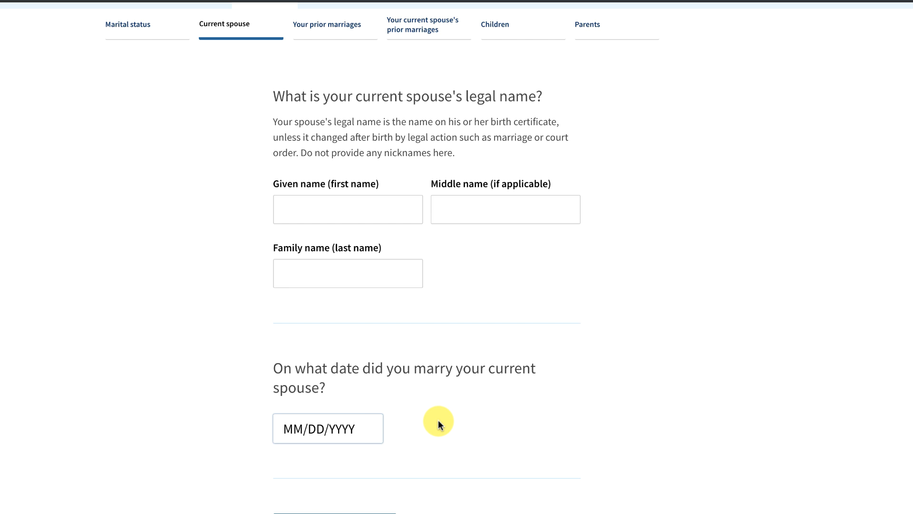
scroll(438, 421, "up", 1)
scroll(438, 421, "down", 5)
scroll(438, 421, "up", 4)
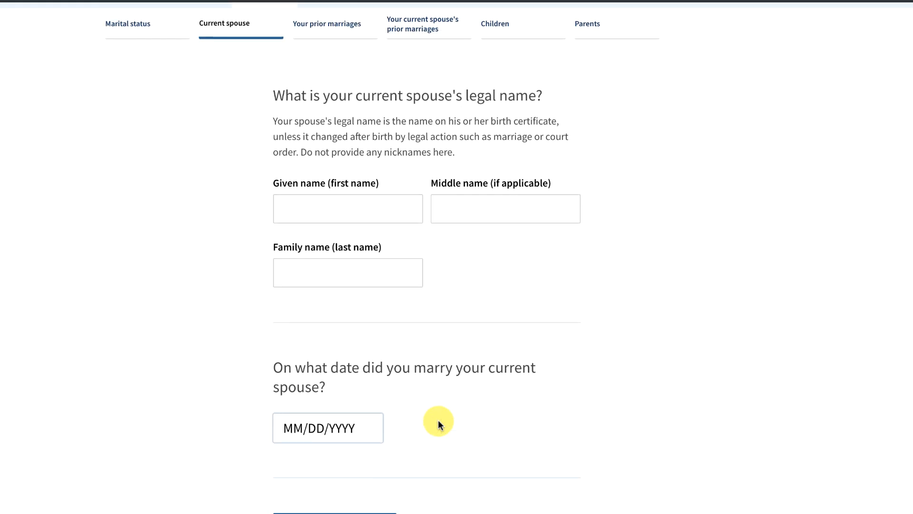
scroll(438, 421, "down", 3)
scroll(438, 421, "up", 3)
scroll(438, 421, "up", 1)
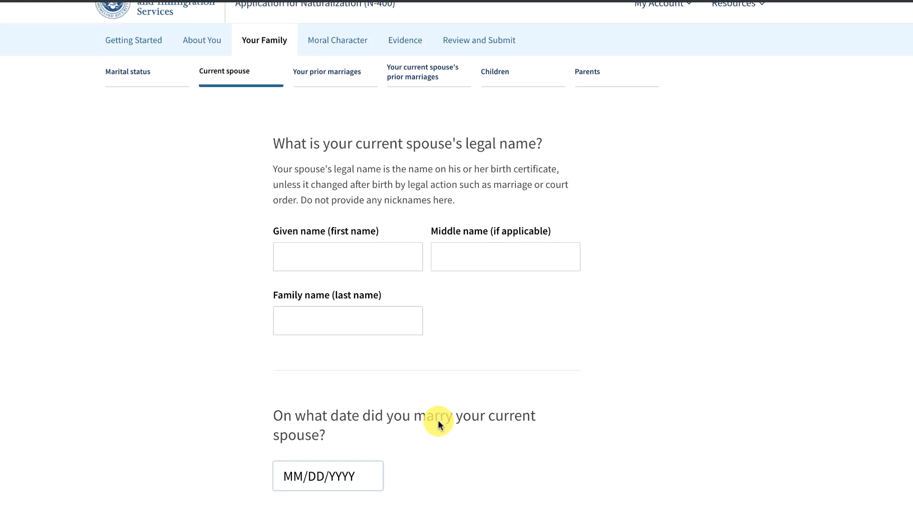
scroll(438, 421, "down", 4)
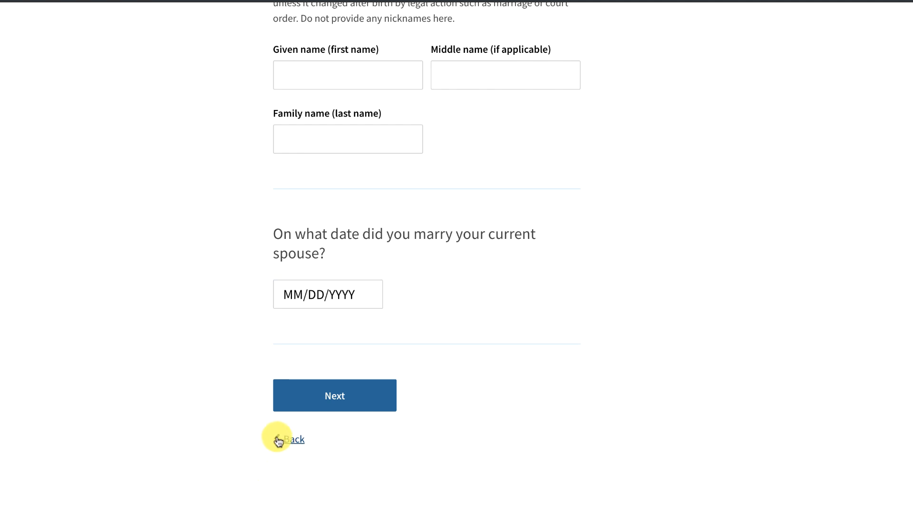
scroll(351, 438, "up", 3)
scroll(351, 439, "down", 3)
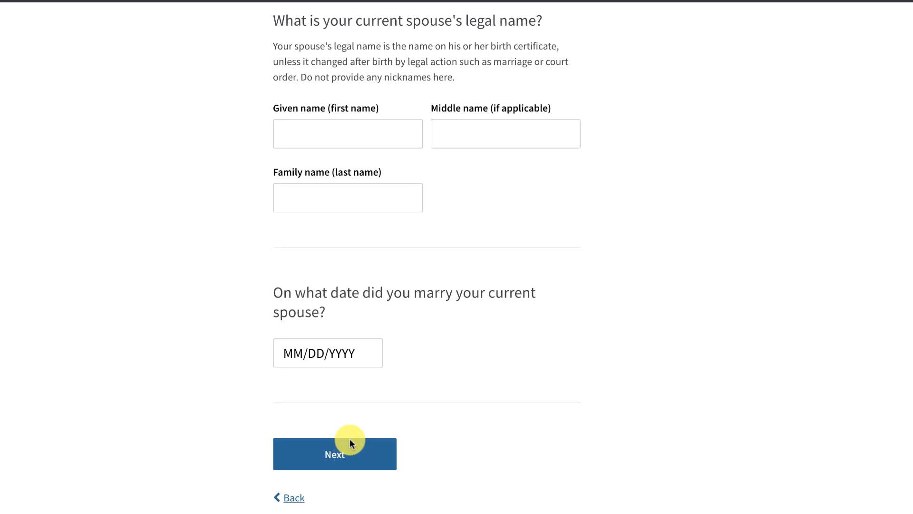
left_click(339, 426)
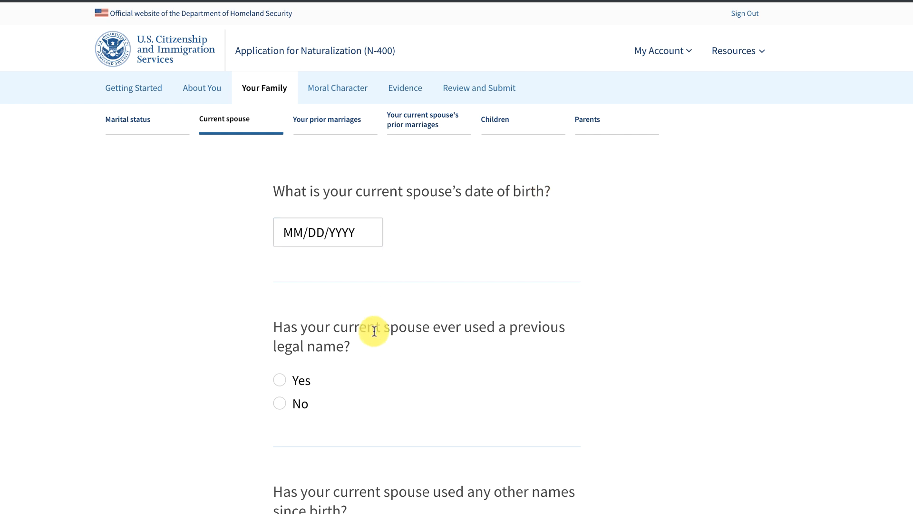
Mark the spouse's current address as the same as yours and continue.
scroll(374, 330, "down", 2)
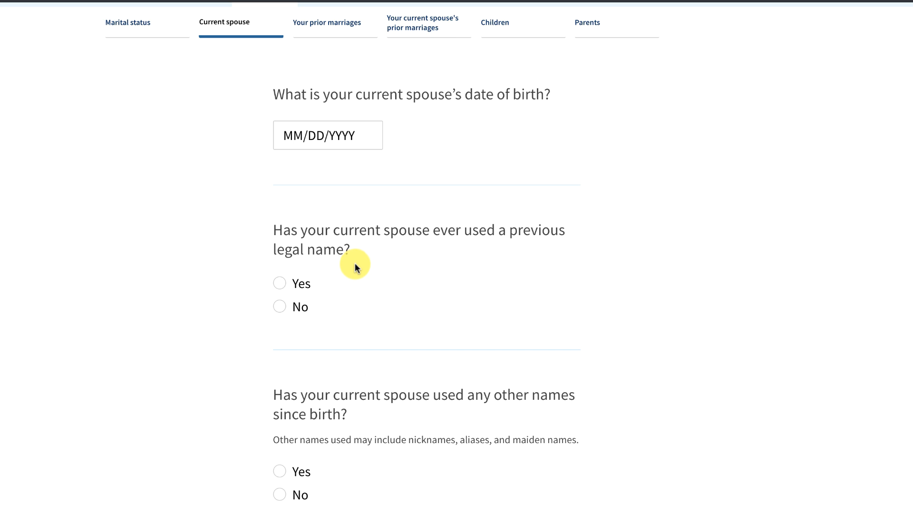
scroll(403, 362, "down", 5)
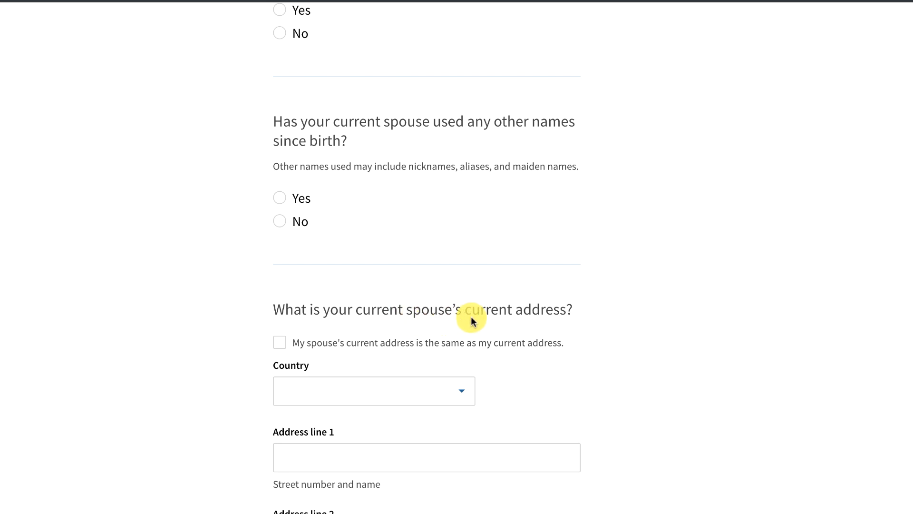
left_click(281, 343)
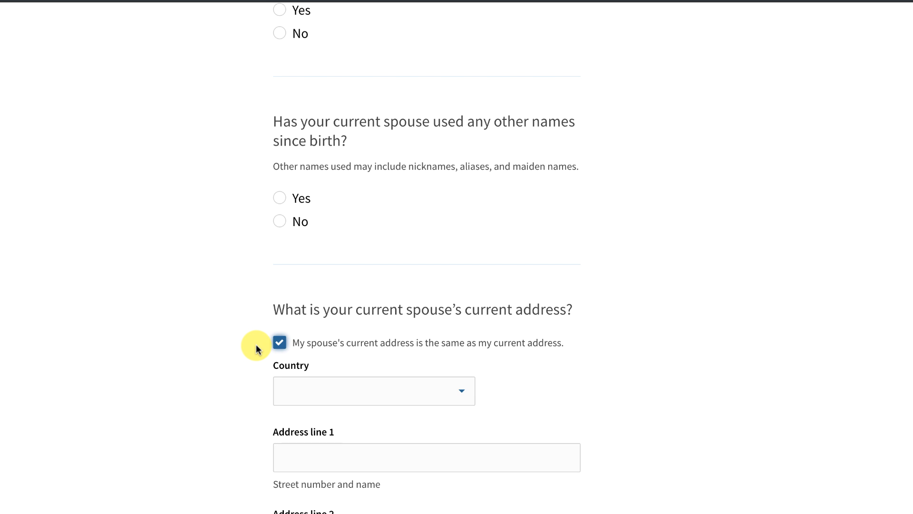
scroll(256, 344, "down", 1)
scroll(256, 344, "down", 4)
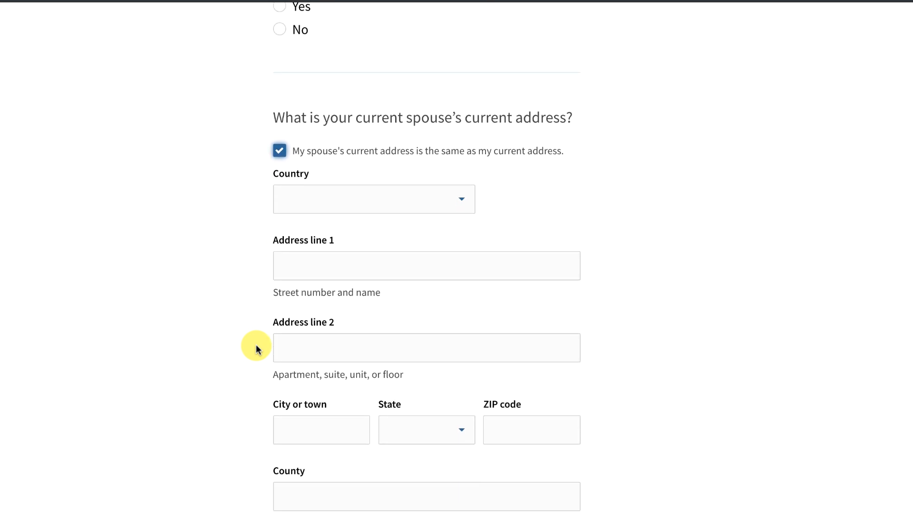
scroll(256, 344, "down", 4)
left_click(345, 417)
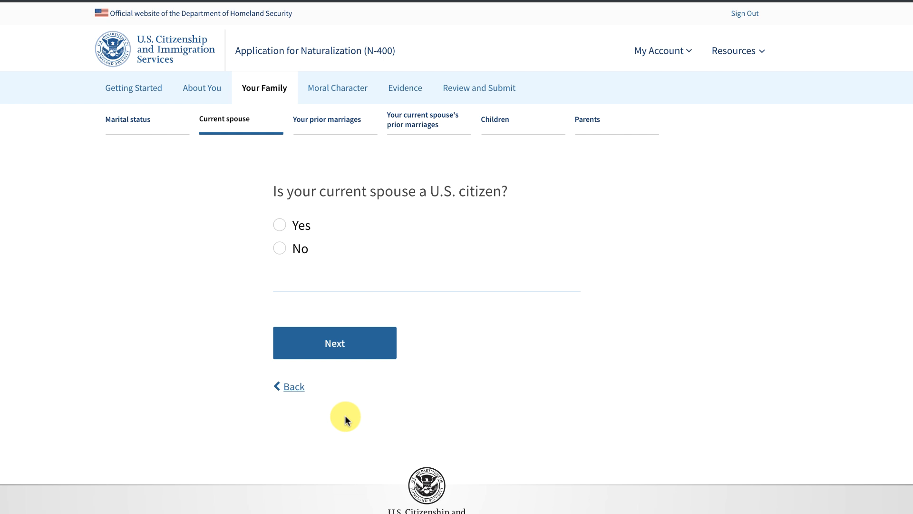
Answer No to whether the spouse is a U.S. citizen.
left_click(297, 247)
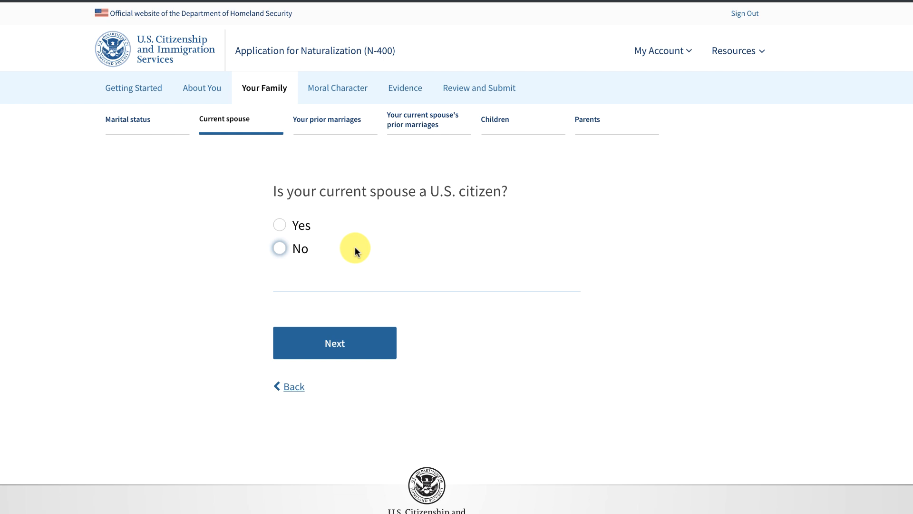
left_click(358, 232)
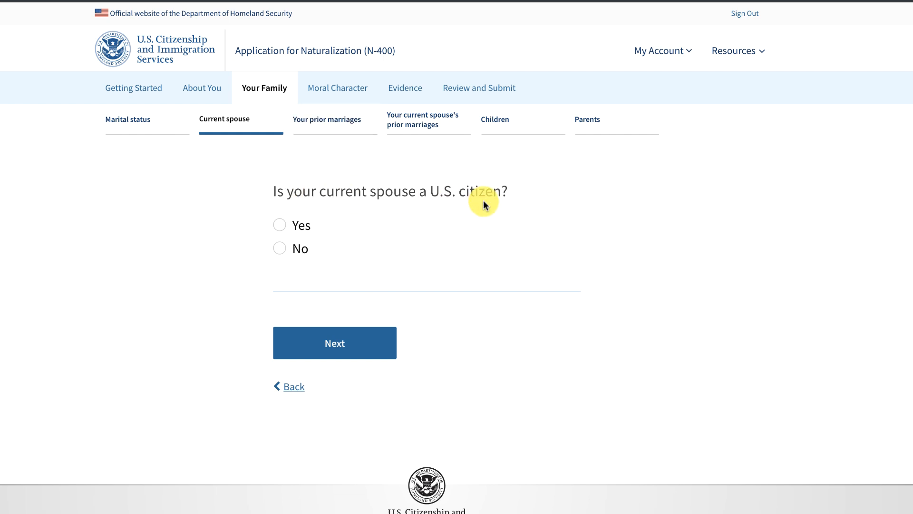
left_click(280, 248)
scroll(599, 304, "down", 4)
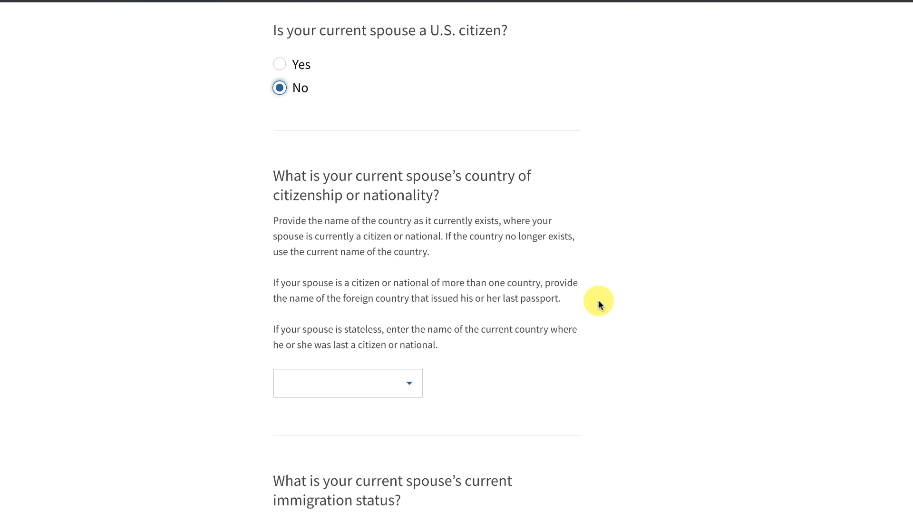
left_click(410, 346)
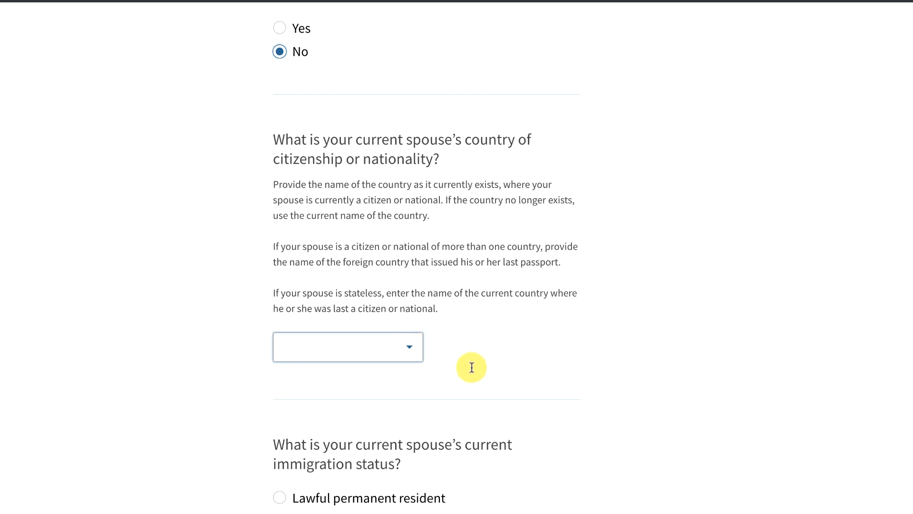
scroll(509, 387, "down", 2)
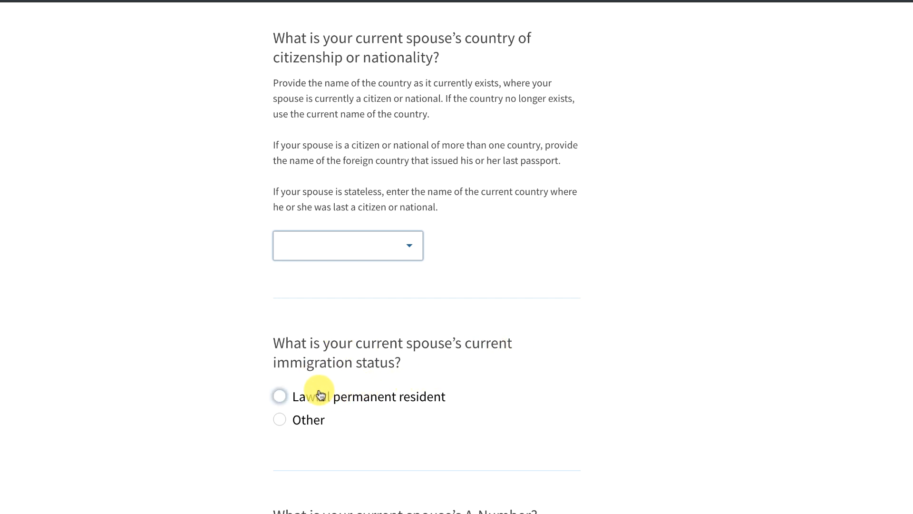
Mark the spouse as a lawful permanent resident and continue past the A-Number field.
left_click(283, 395)
right_click(559, 398)
left_click(281, 417)
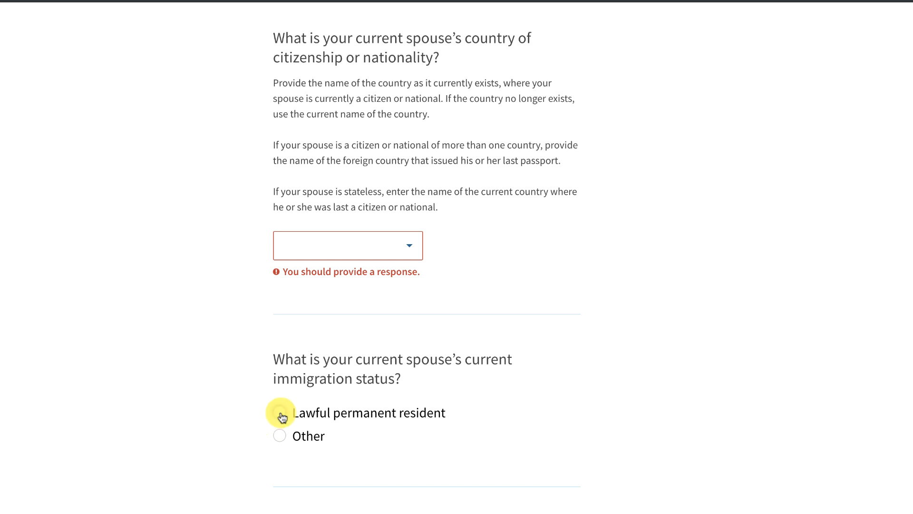
left_click(281, 414)
scroll(369, 432, "down", 3)
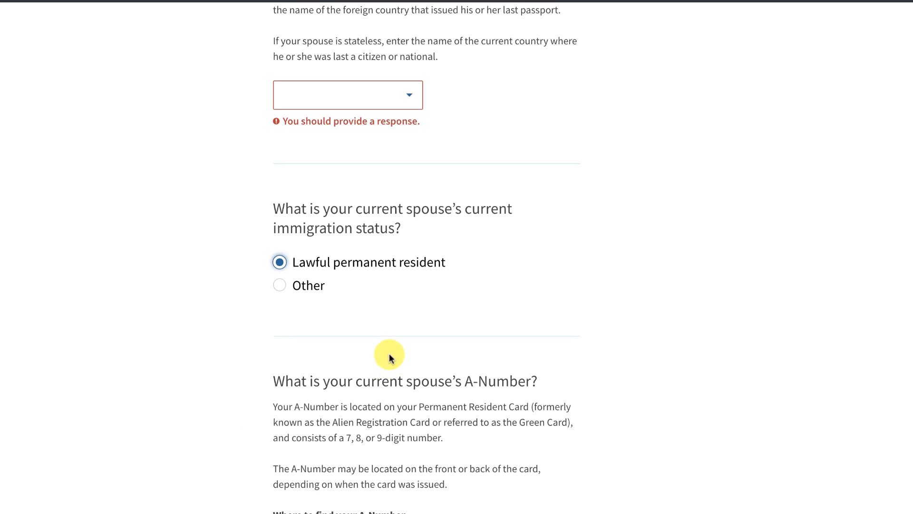
scroll(389, 362, "down", 4)
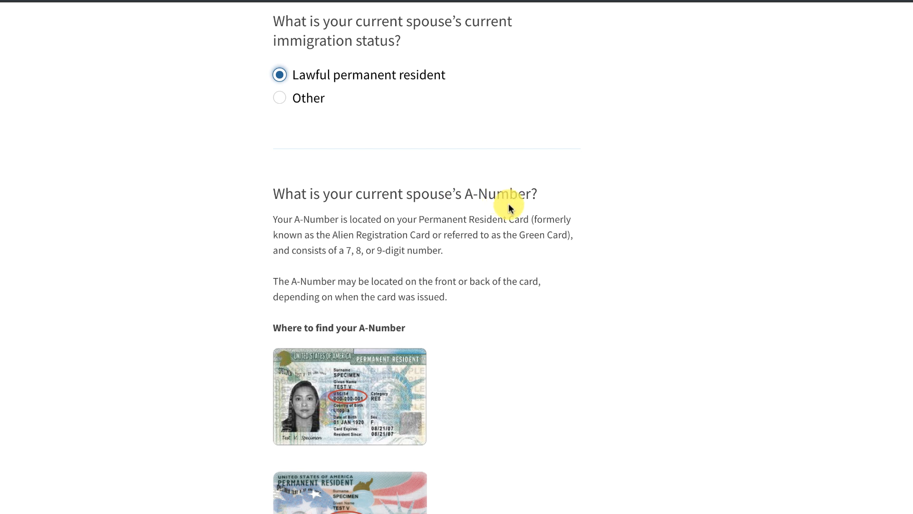
scroll(520, 322, "down", 2)
scroll(521, 321, "down", 2)
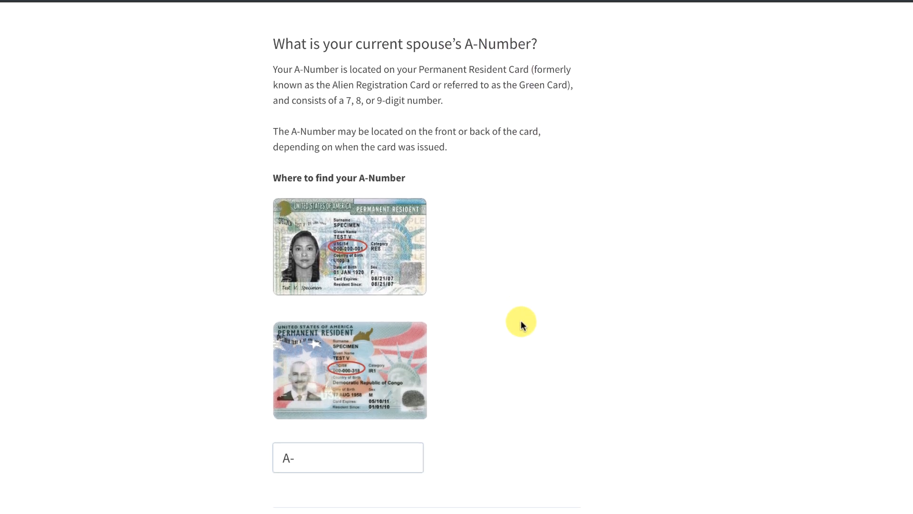
scroll(521, 320, "down", 2)
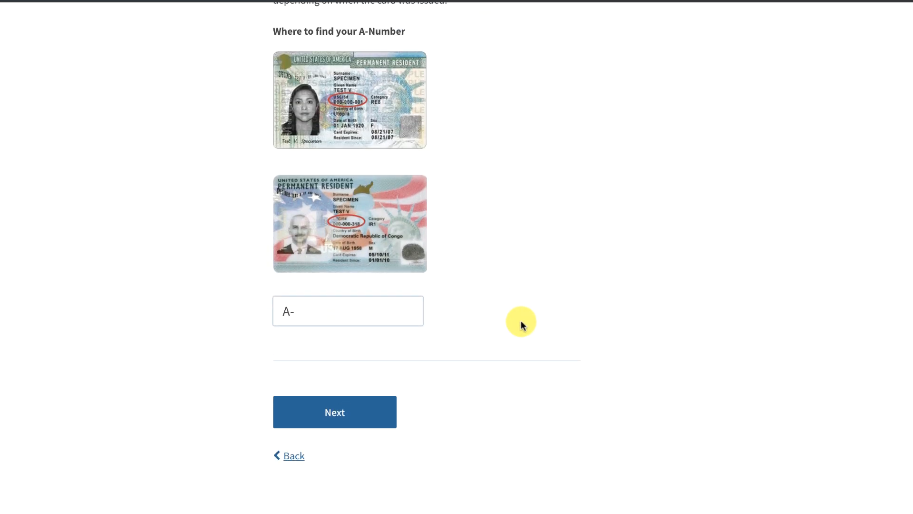
left_click(326, 403)
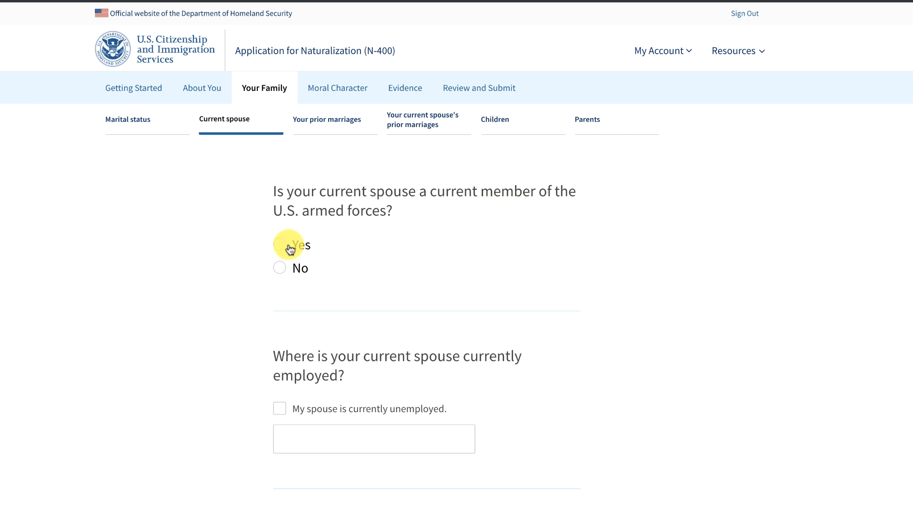
Answer No to spouse armed forces membership and mark the spouse as currently unemployed.
left_click(279, 269)
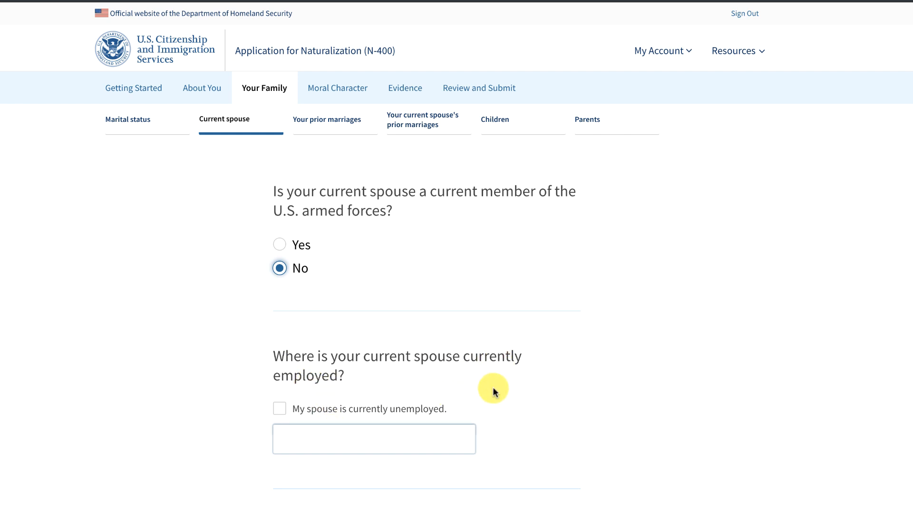
left_click(280, 408)
left_click(280, 408)
left_click(320, 442)
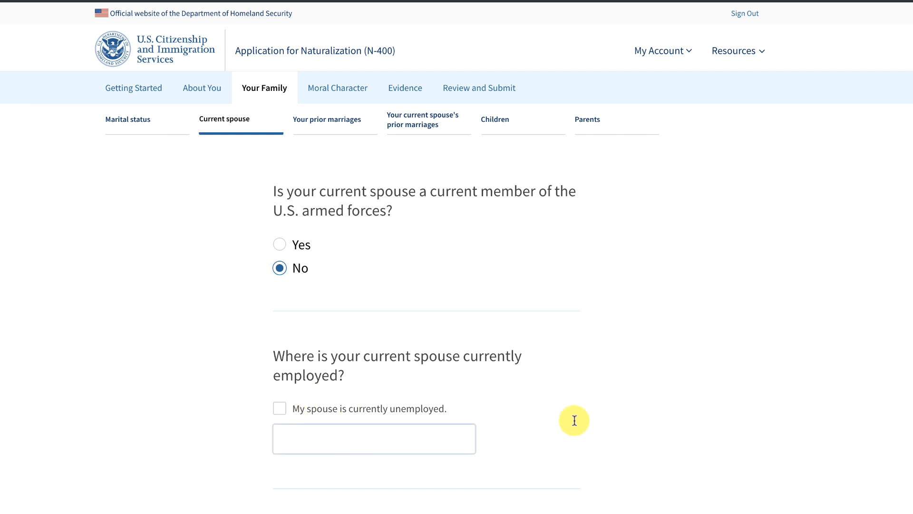
scroll(606, 423, "down", 2)
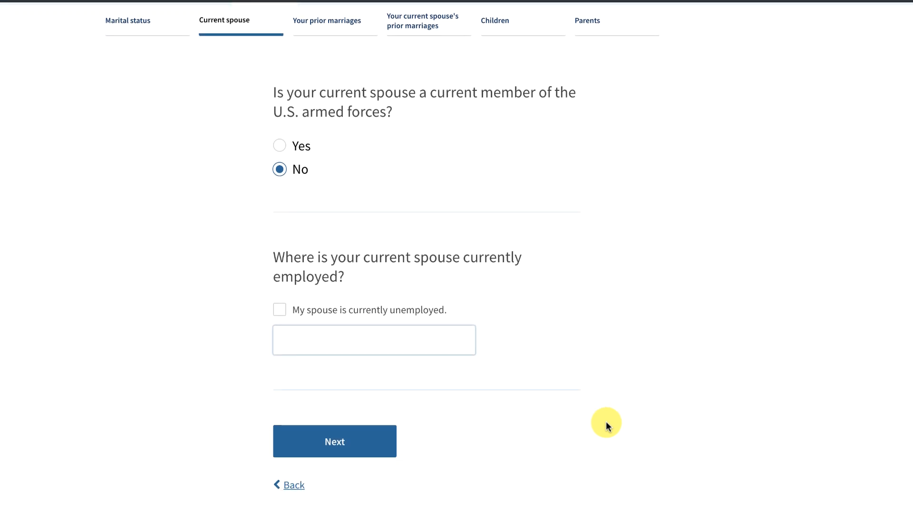
left_click(342, 444)
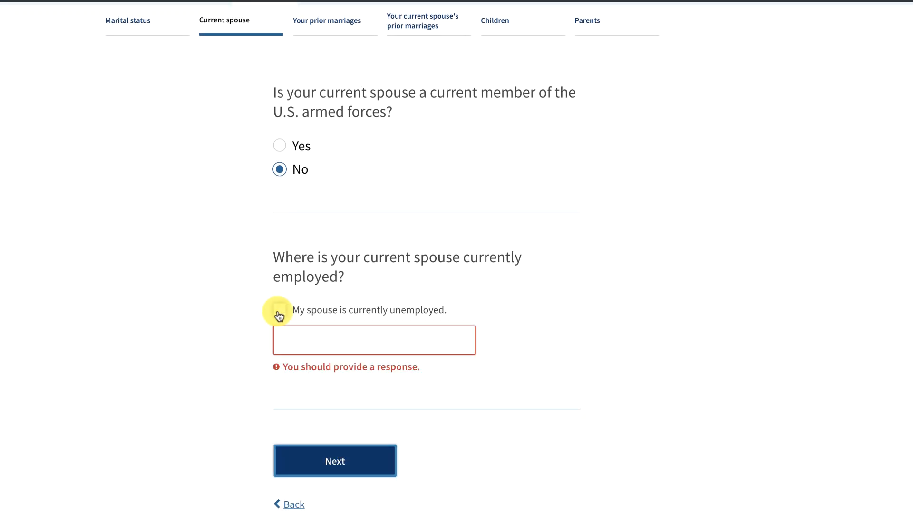
left_click(280, 310)
left_click(339, 449)
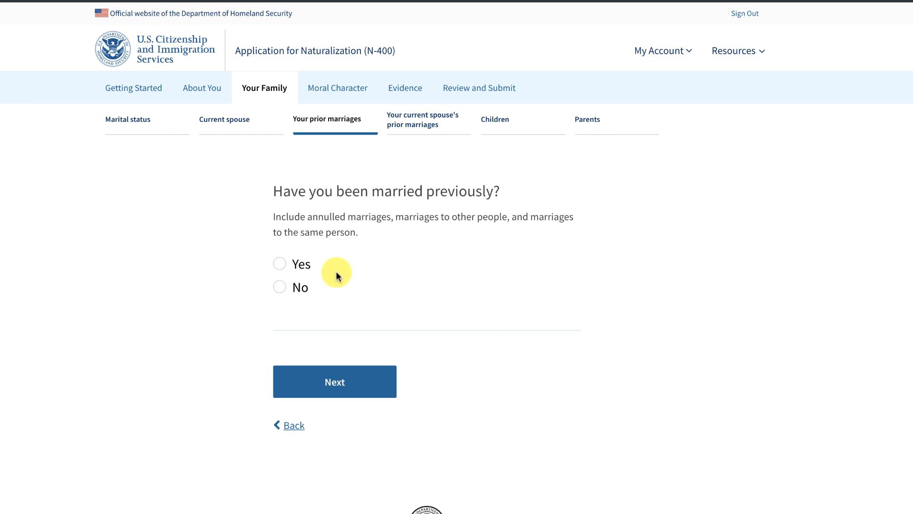
Answer No to your own previous marriages and No to your spouse's previous marriages.
left_click(280, 288)
left_click(332, 378)
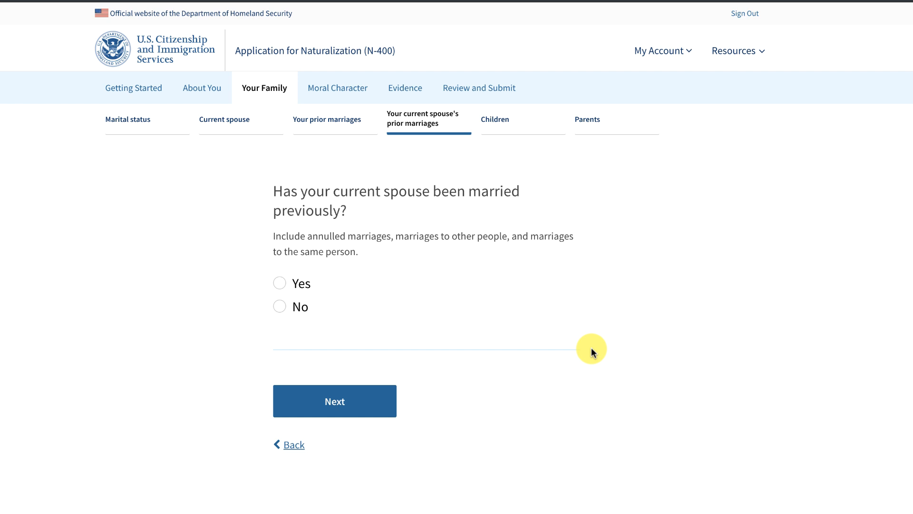
left_click(280, 307)
left_click(332, 400)
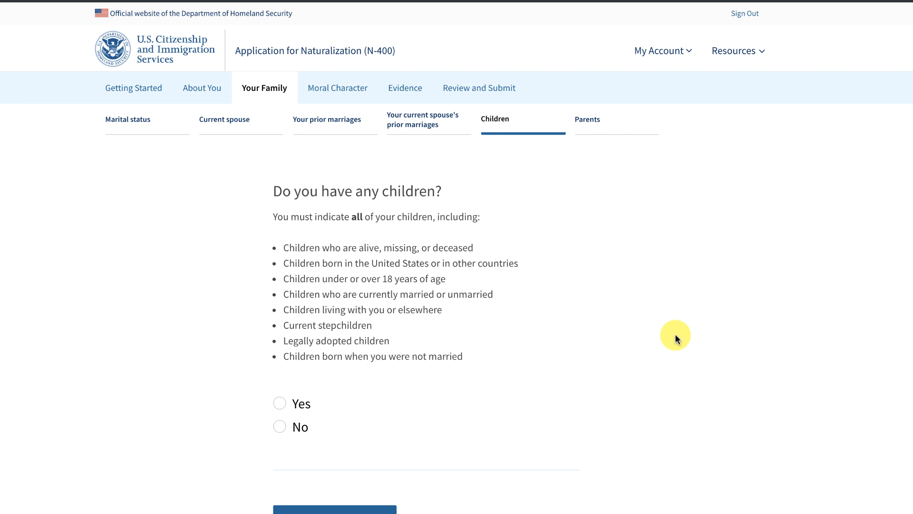
Answer Yes to having children and leave the child's name and birth date blank.
left_click(280, 405)
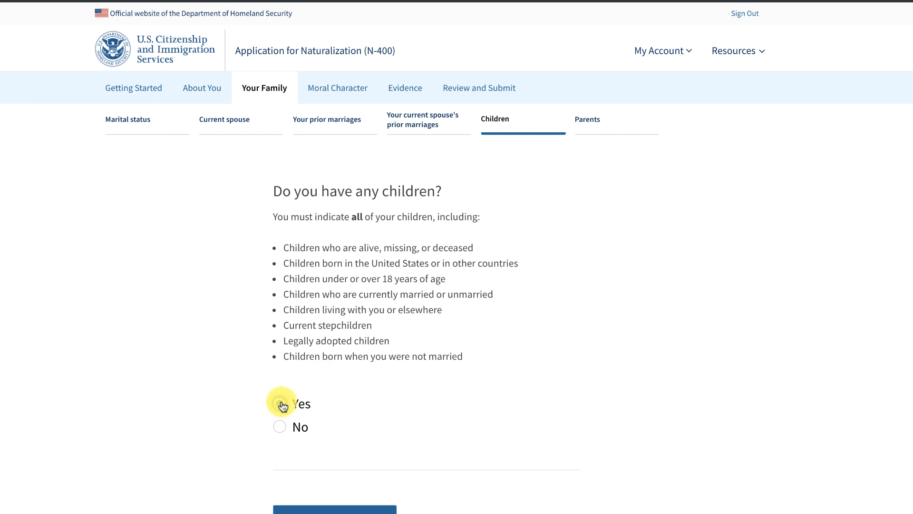
left_click(330, 510)
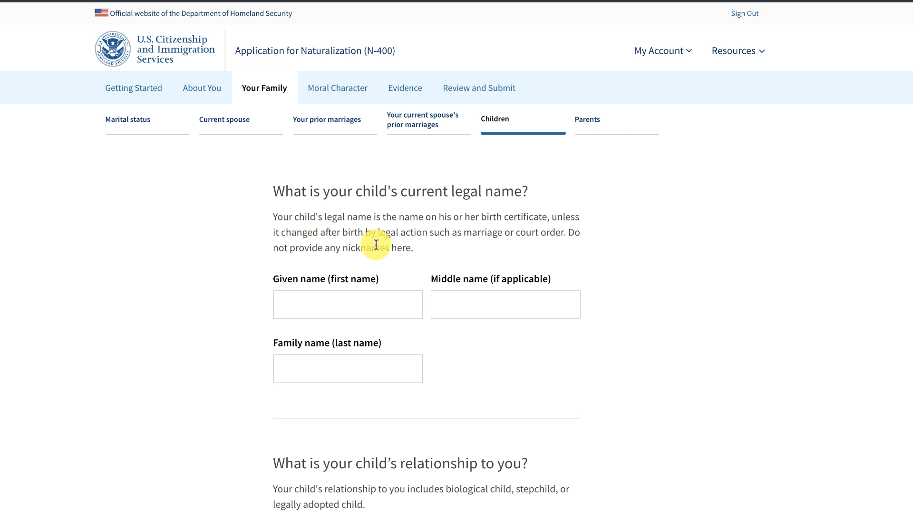
scroll(550, 383, "down", 3)
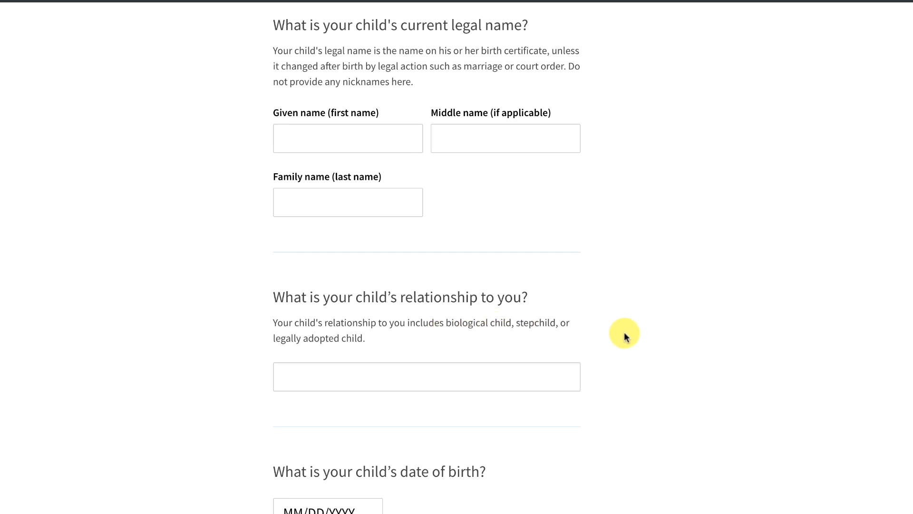
left_click(490, 371)
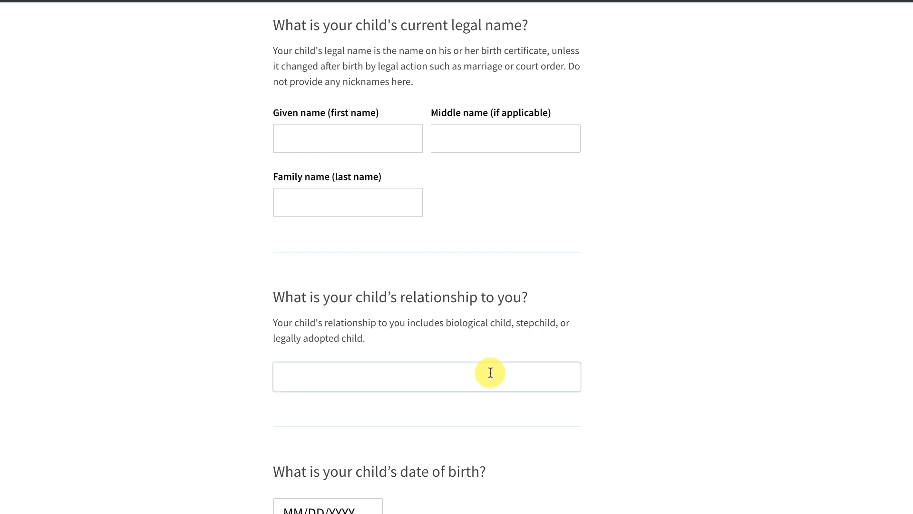
scroll(614, 399, "down", 4)
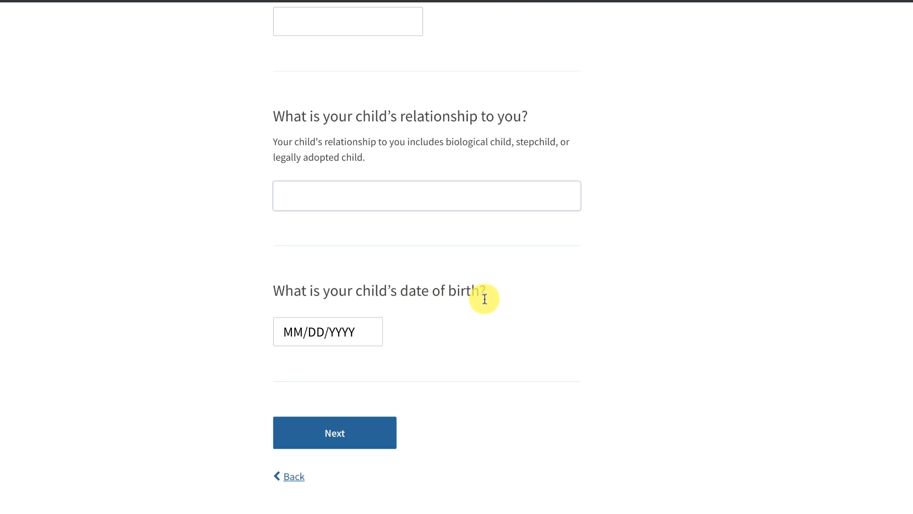
left_click(348, 436)
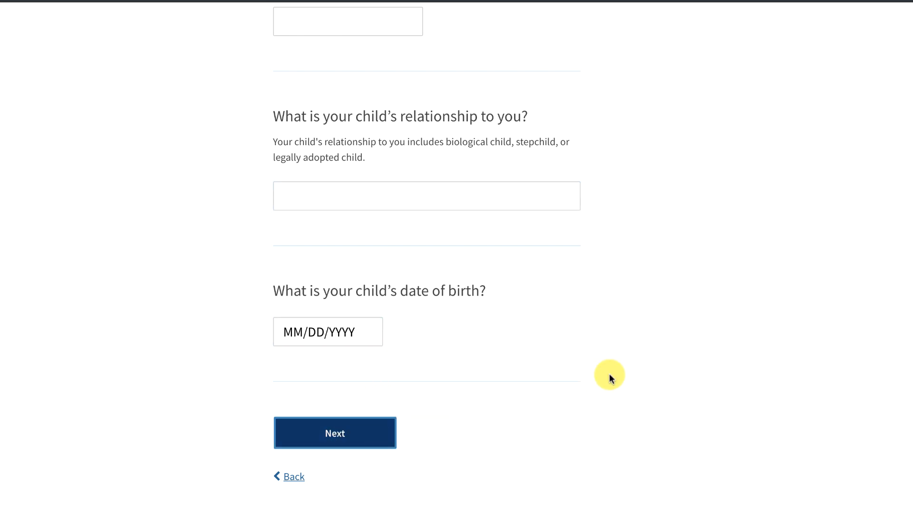
Leave the child's birthplace, address and A-Number blank to save the entry.
scroll(609, 373, "down", 1)
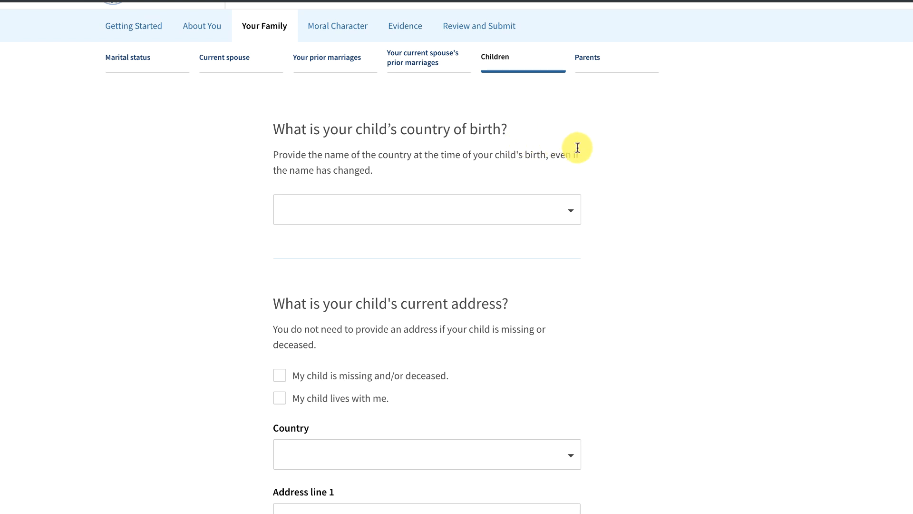
scroll(241, 327, "down", 1)
scroll(242, 328, "down", 3)
scroll(243, 328, "down", 4)
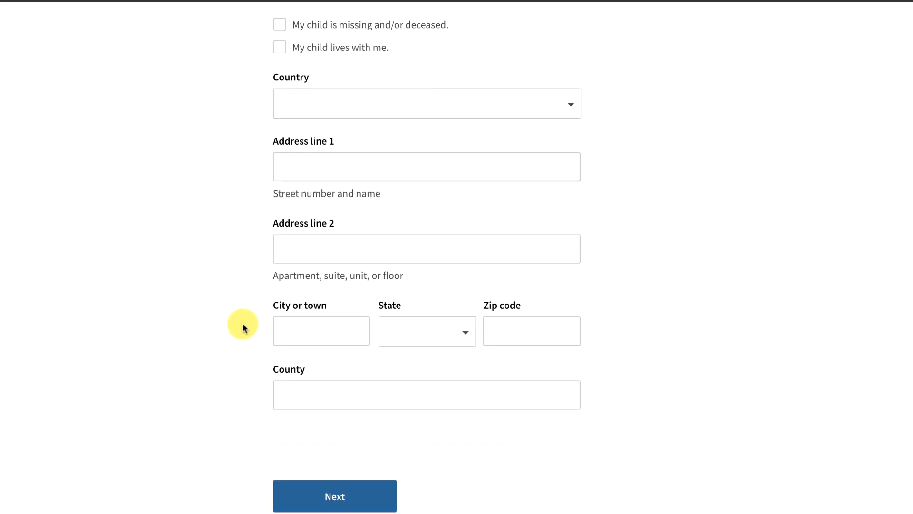
scroll(242, 324, "down", 2)
left_click(347, 432)
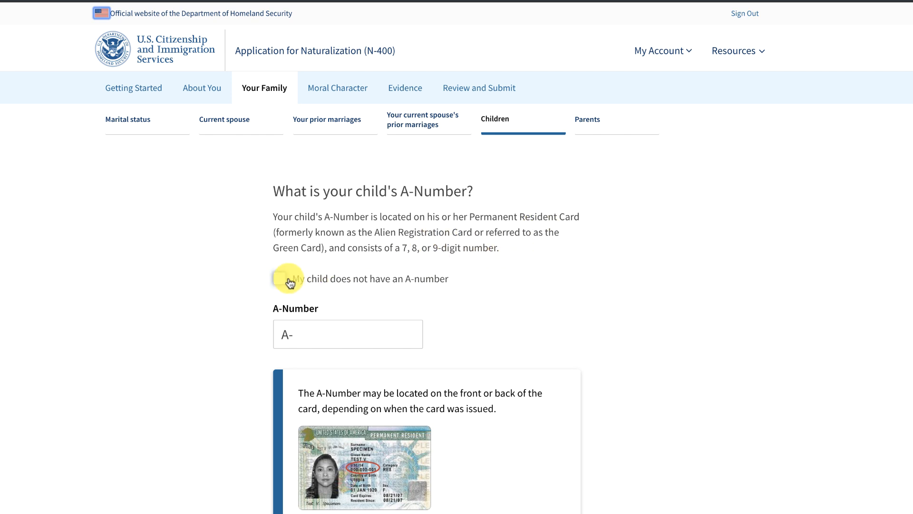
scroll(495, 335, "down", 5)
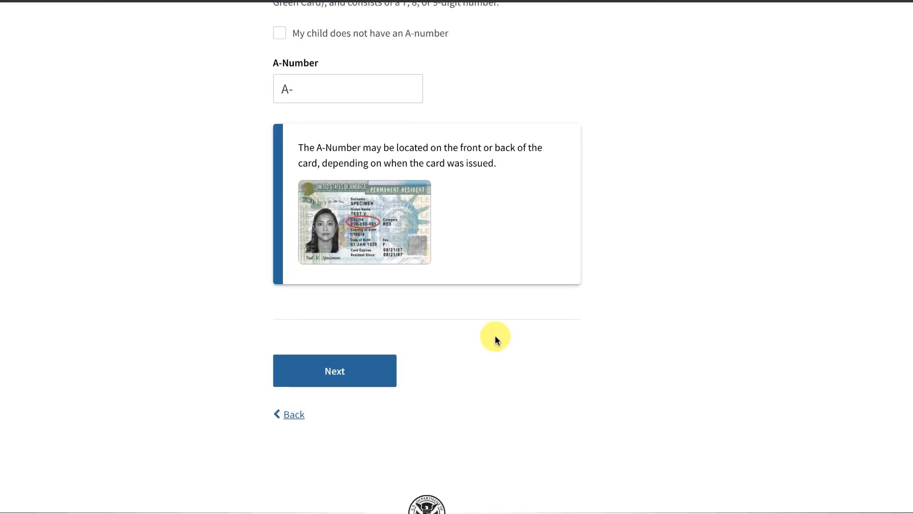
left_click(333, 363)
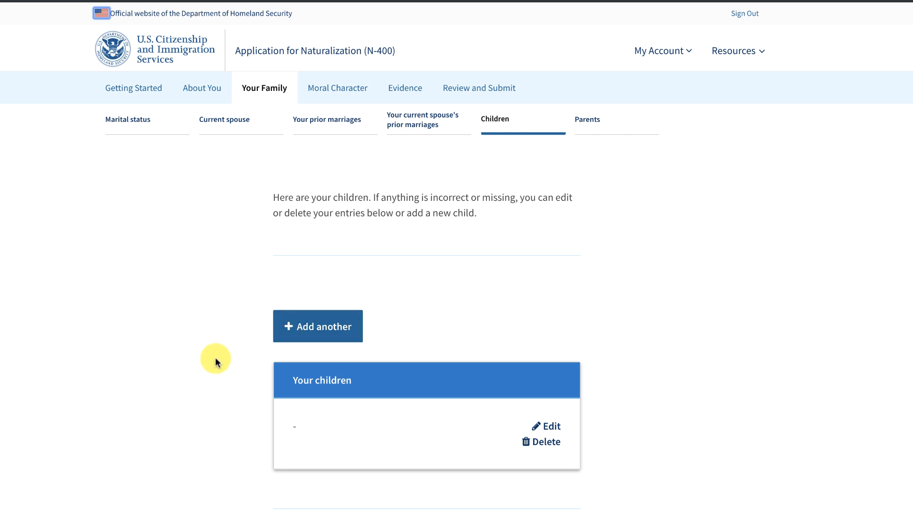
Continue from the Children summary showing the blank child entry to the Parents page.
scroll(218, 359, "down", 2)
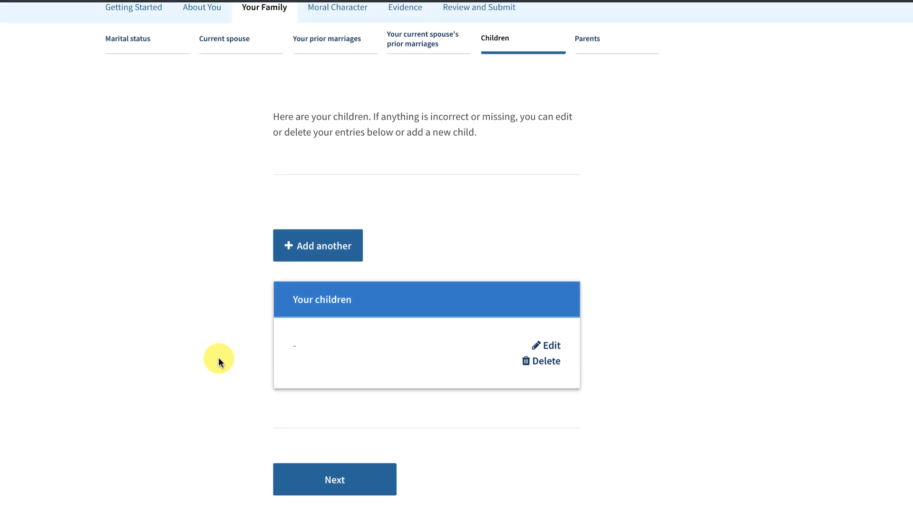
left_click(356, 456)
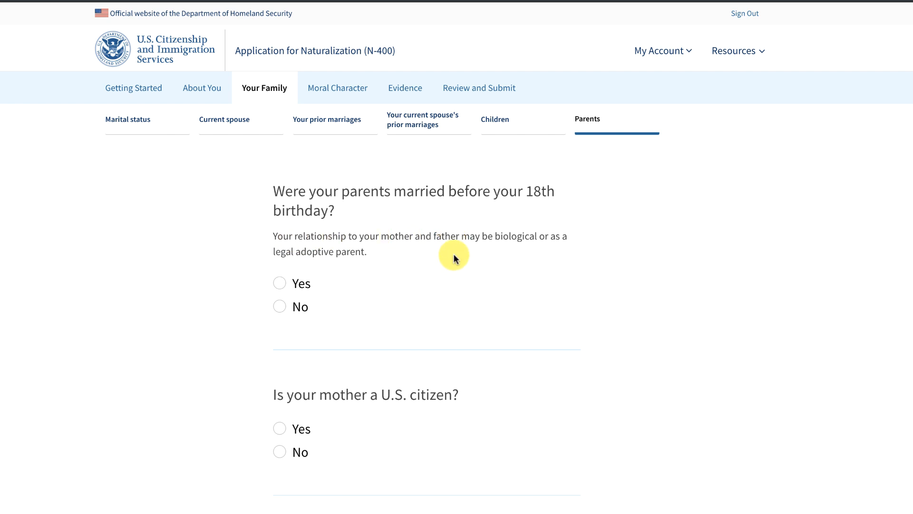
Answer Yes to parents marrying before your 18th birthday, No to mother and father being citizens.
left_click(279, 285)
scroll(438, 320, "down", 3)
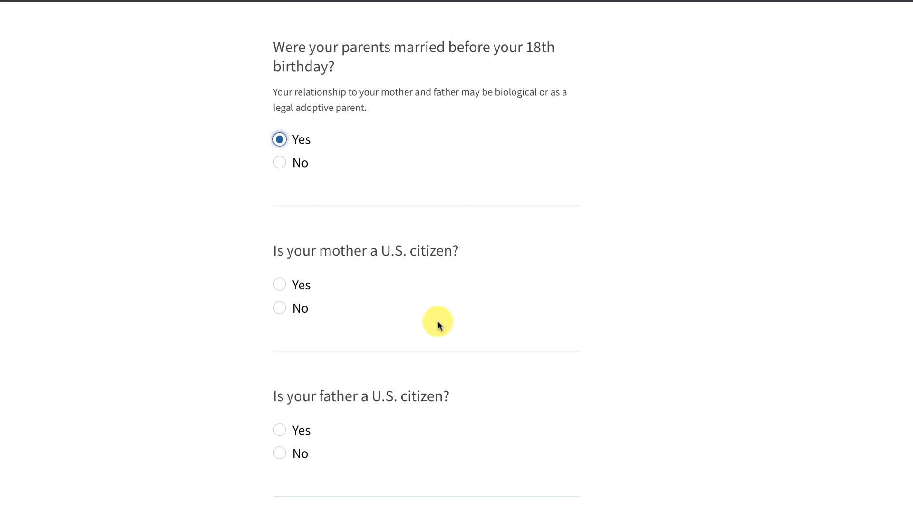
left_click(280, 307)
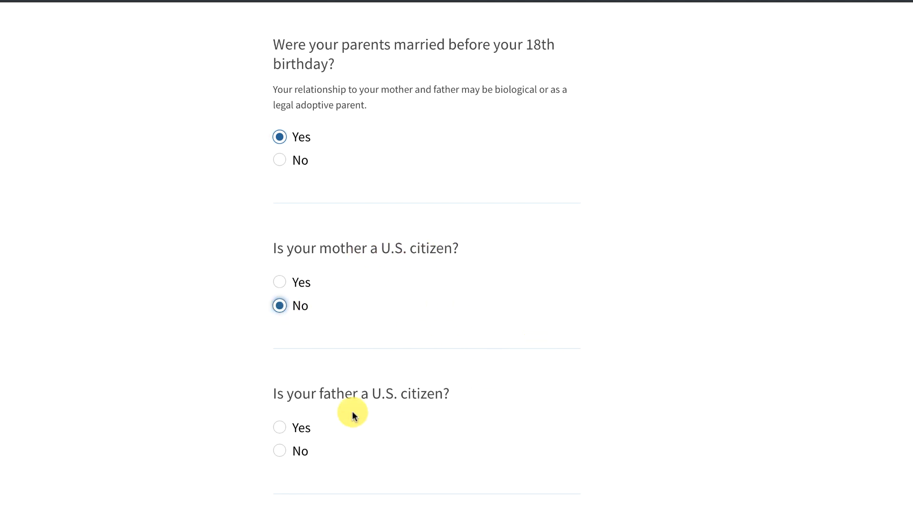
left_click(281, 450)
scroll(530, 434, "down", 3)
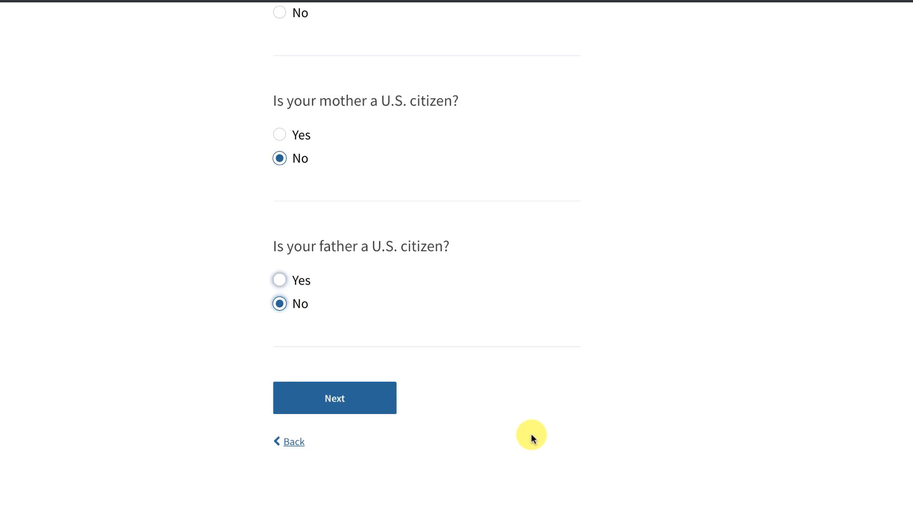
left_click(329, 379)
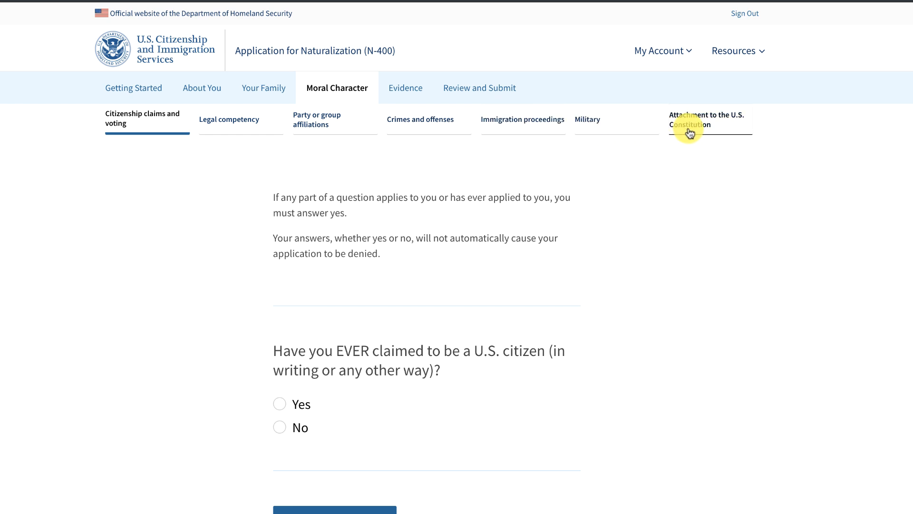
Answer No to ever claiming to be a U.S. citizen.
scroll(679, 169, "down", 1)
scroll(677, 166, "up", 1)
scroll(677, 166, "down", 1)
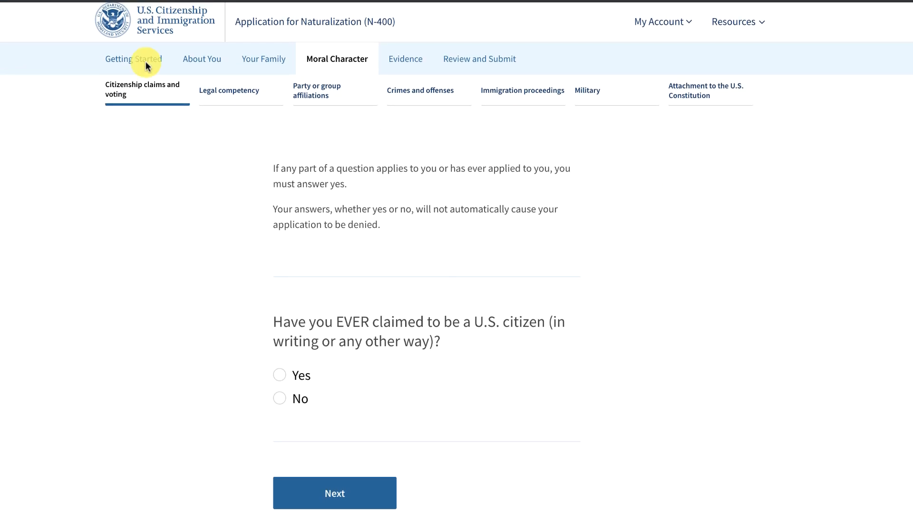
scroll(577, 282, "down", 2)
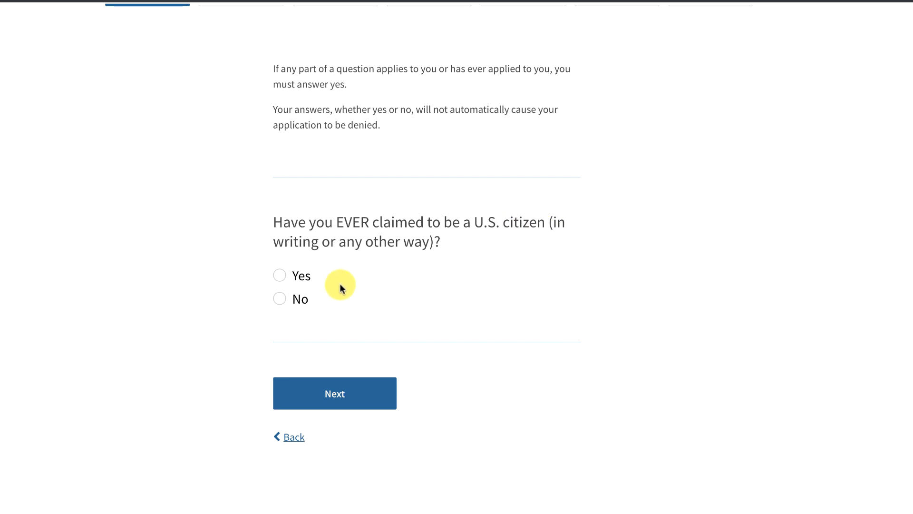
left_click(282, 300)
left_click(330, 387)
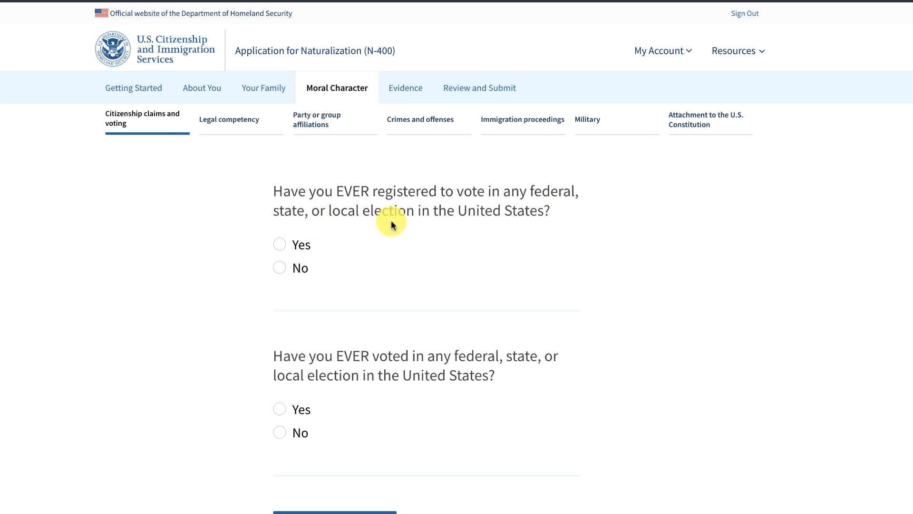
Answer No to registering to vote, voting in U.S. elections, and holding a hereditary title.
left_click(281, 268)
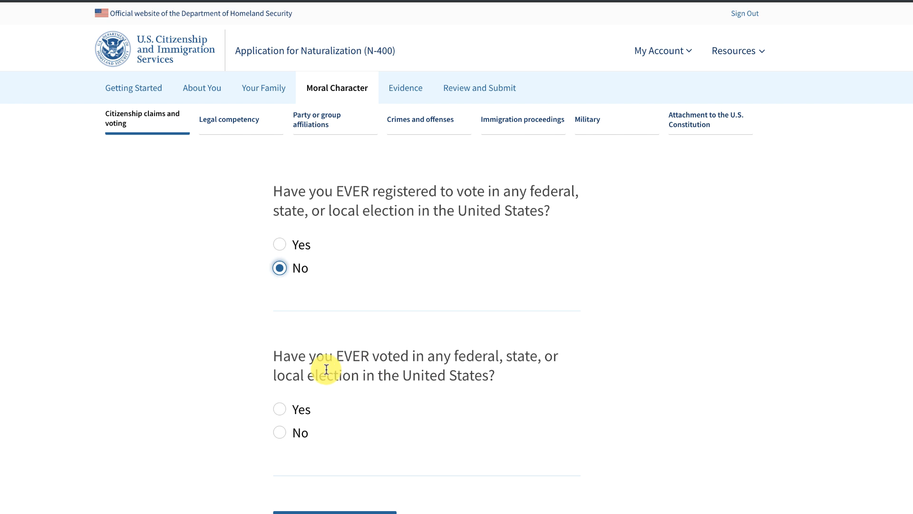
left_click(280, 433)
left_click(332, 511)
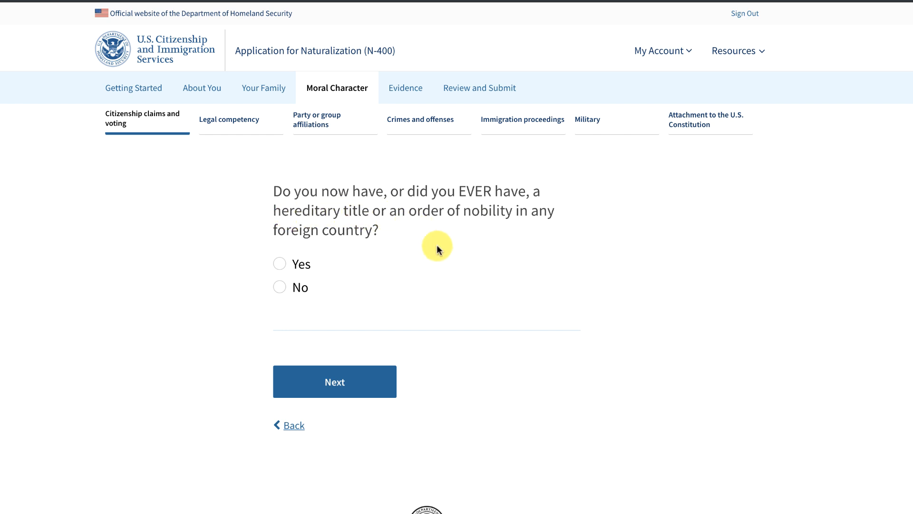
left_click(279, 288)
left_click(339, 379)
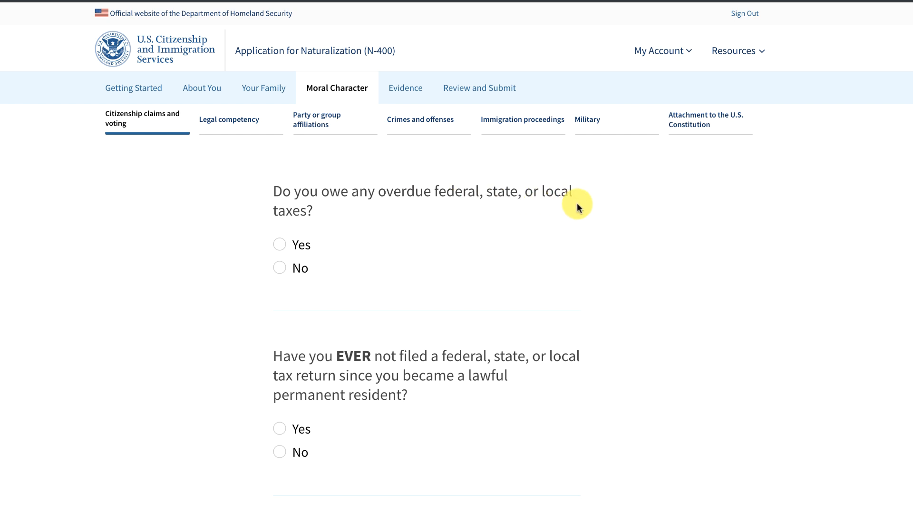
Answer No to overdue taxes, unfiled tax returns, and calling yourself a non-U.S. resident.
left_click(276, 268)
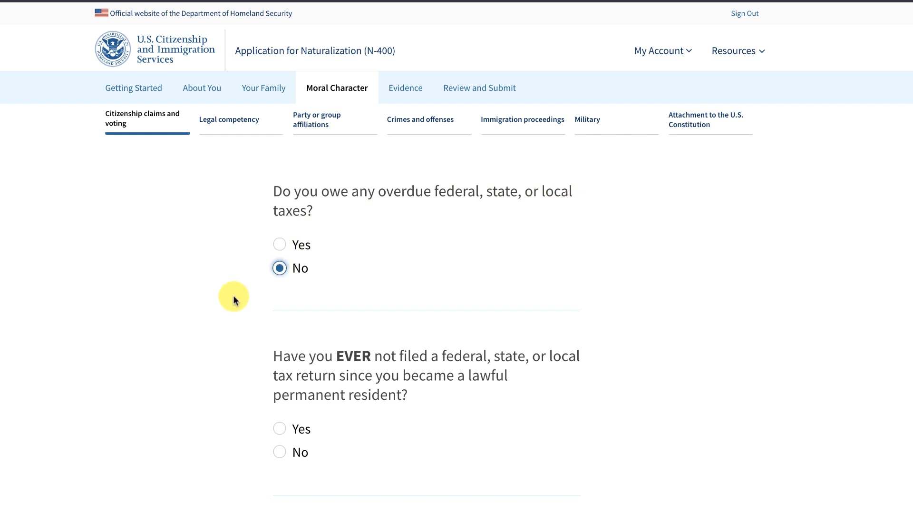
scroll(233, 298, "down", 3)
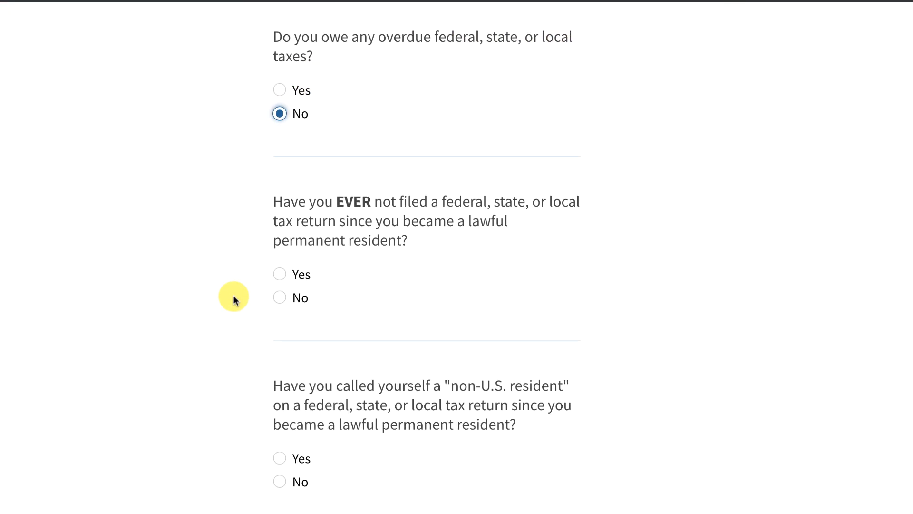
left_click(278, 92)
left_click(286, 169)
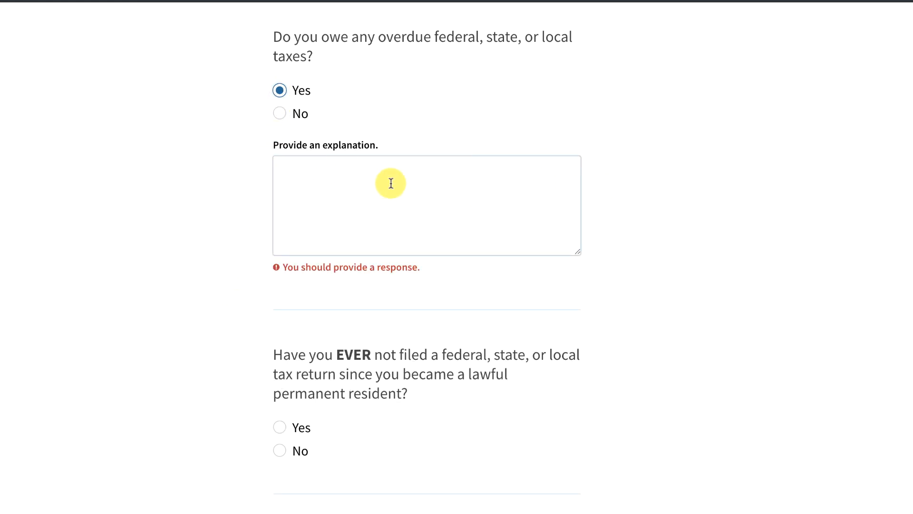
left_click(279, 115)
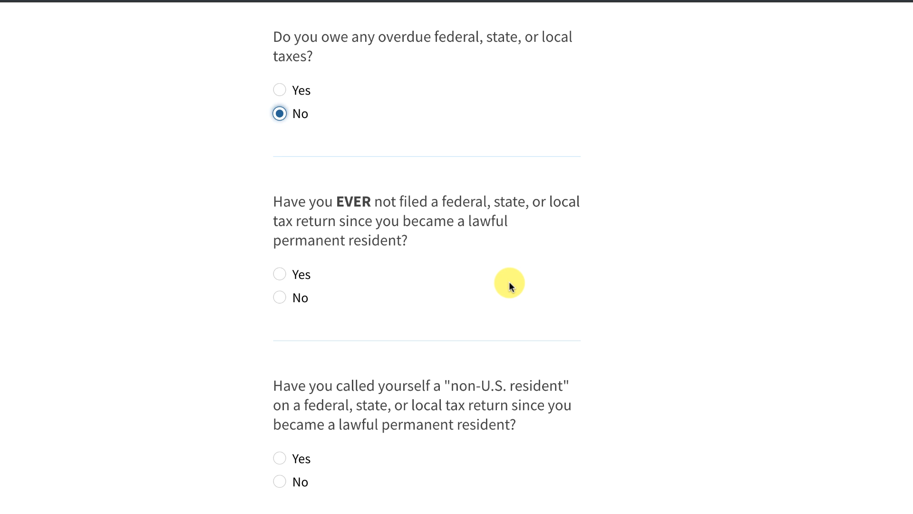
left_click(279, 297)
scroll(235, 323, "down", 3)
scroll(238, 310, "down", 2)
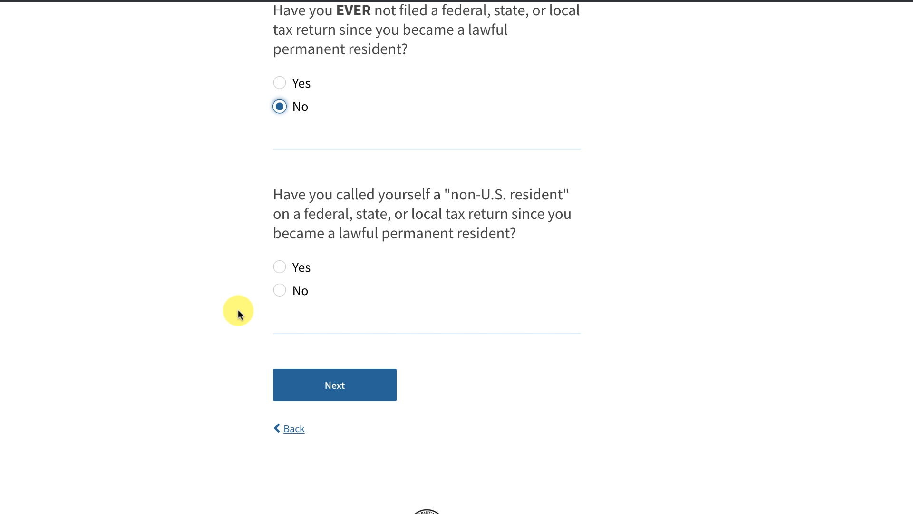
left_click(279, 291)
left_click(343, 380)
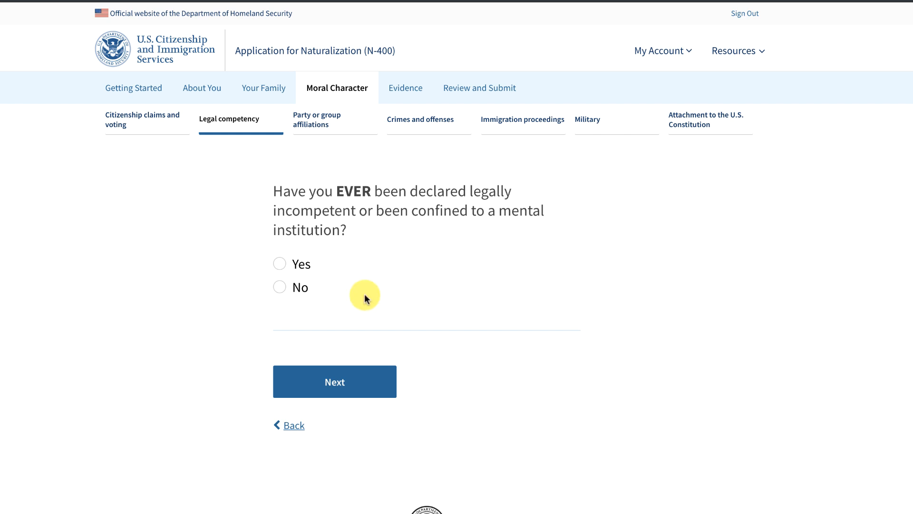
Select No on the Legal competency question about being declared incompetent.
left_click(280, 287)
left_click(337, 388)
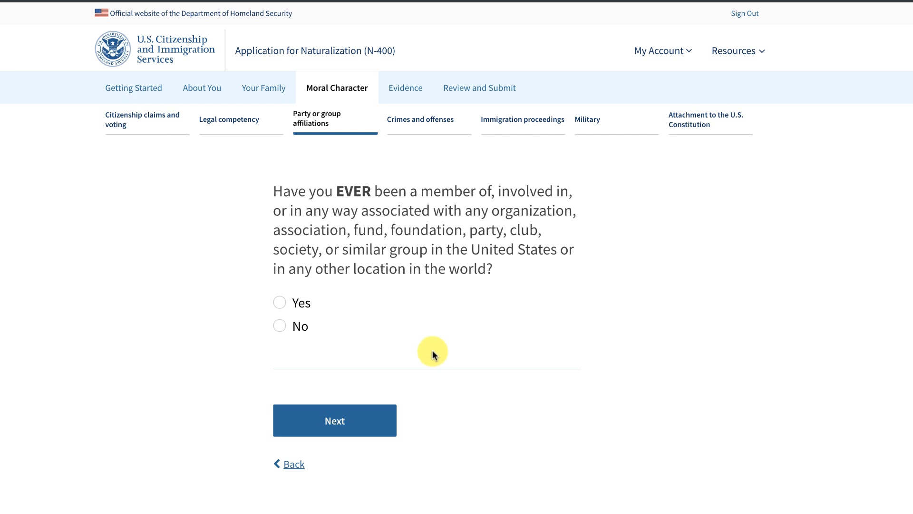
Answer No to organization membership and to Communist, totalitarian and terrorist group associations.
left_click(280, 327)
left_click(326, 424)
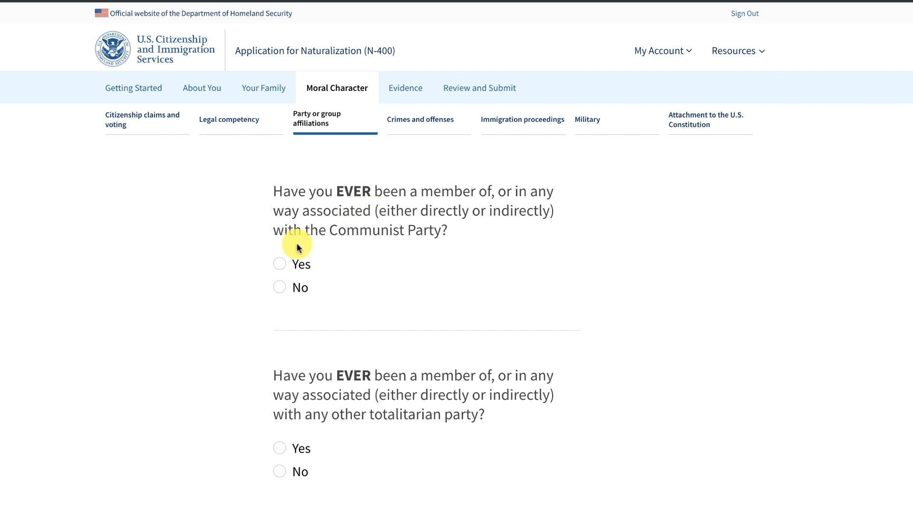
left_click(280, 286)
scroll(248, 313, "down", 3)
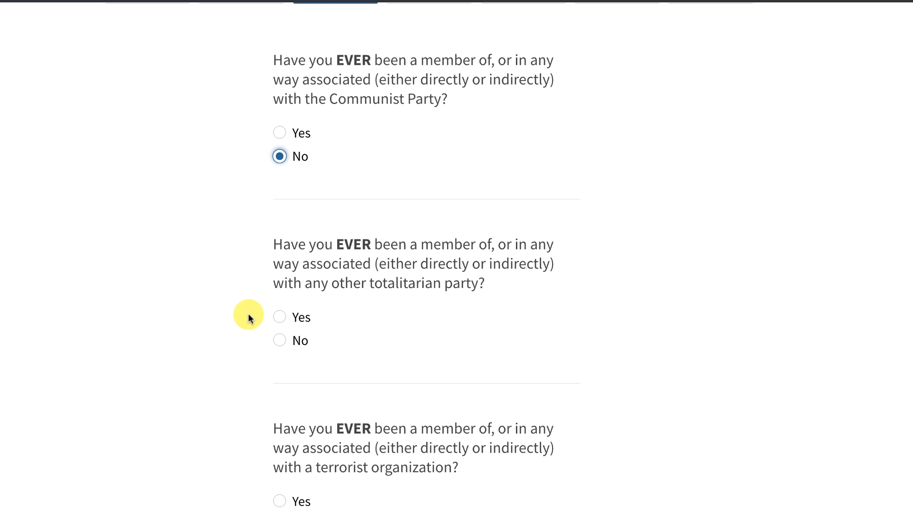
left_click(280, 340)
scroll(224, 365, "down", 1)
scroll(225, 365, "down", 3)
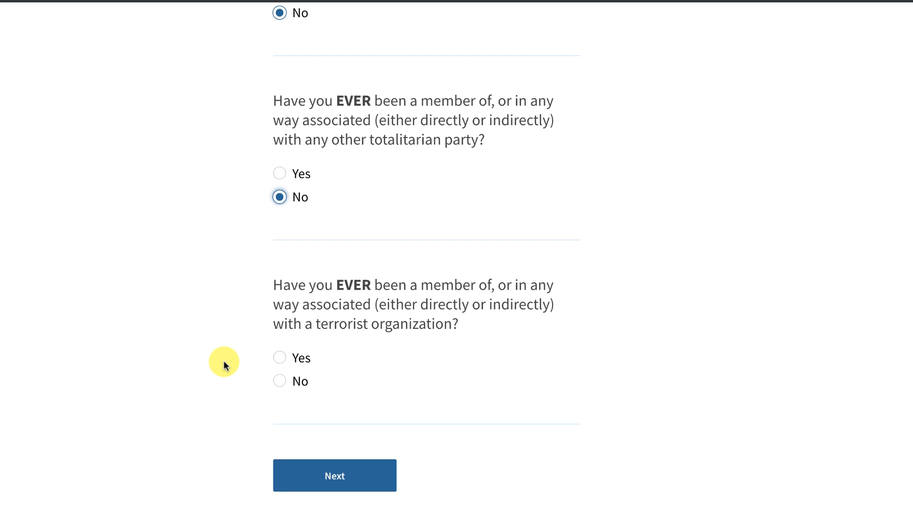
left_click(280, 381)
left_click(336, 478)
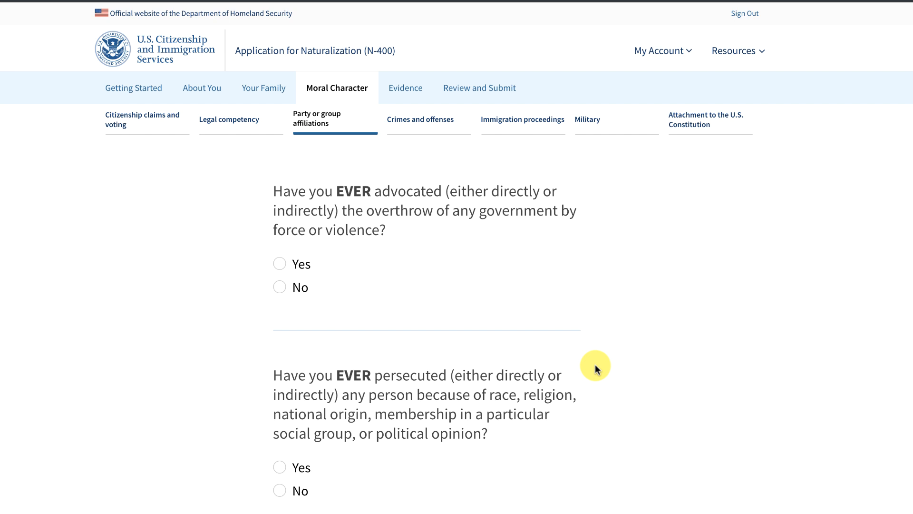
Answer No to advocating violent government overthrow and to ever persecuting anyone.
left_click(279, 287)
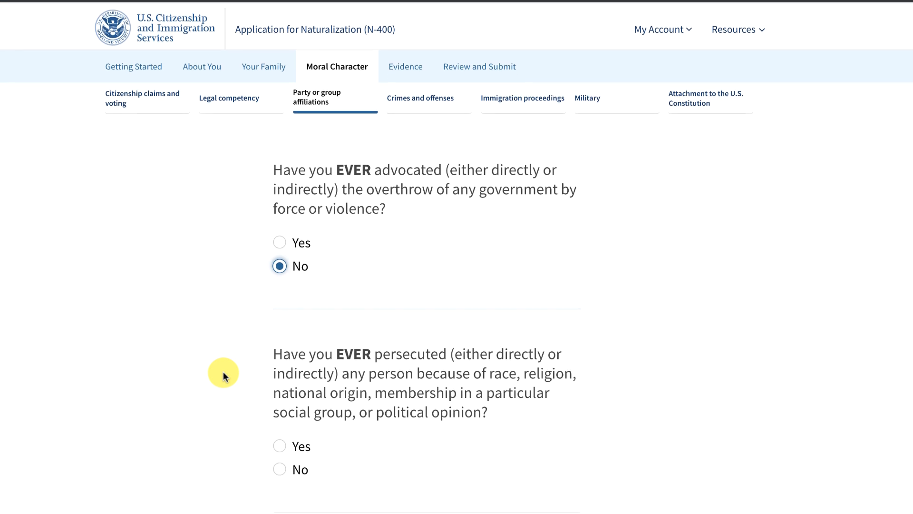
scroll(224, 375, "down", 3)
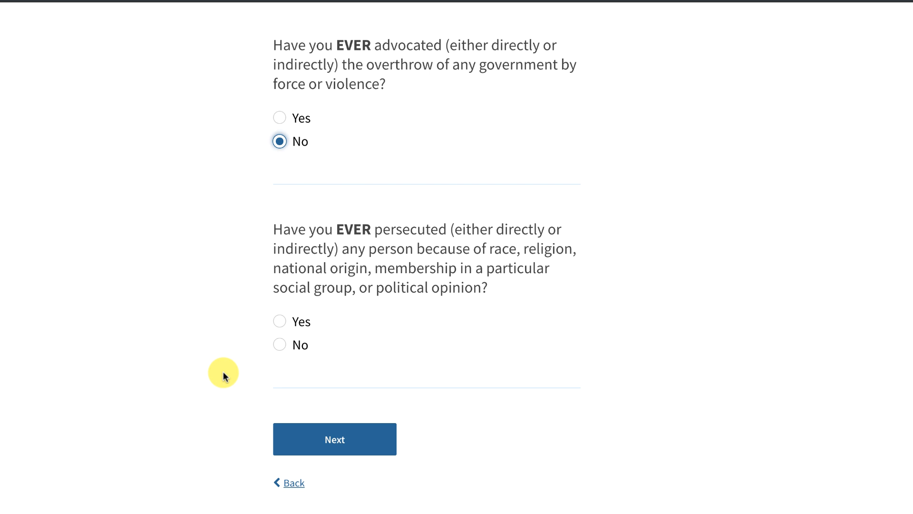
left_click(278, 345)
left_click(324, 435)
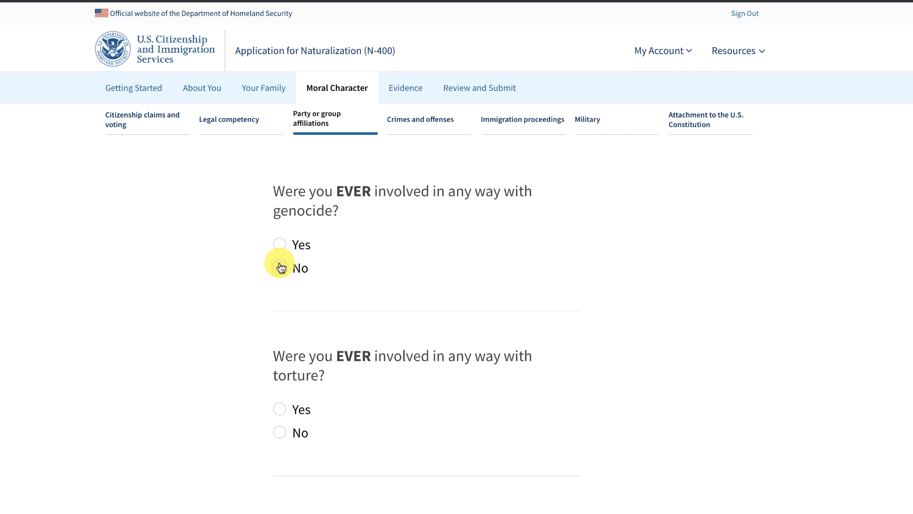
Answer No to genocide, torture, killing, badly hurting, forced sexual contact and religious persecution questions.
left_click(280, 269)
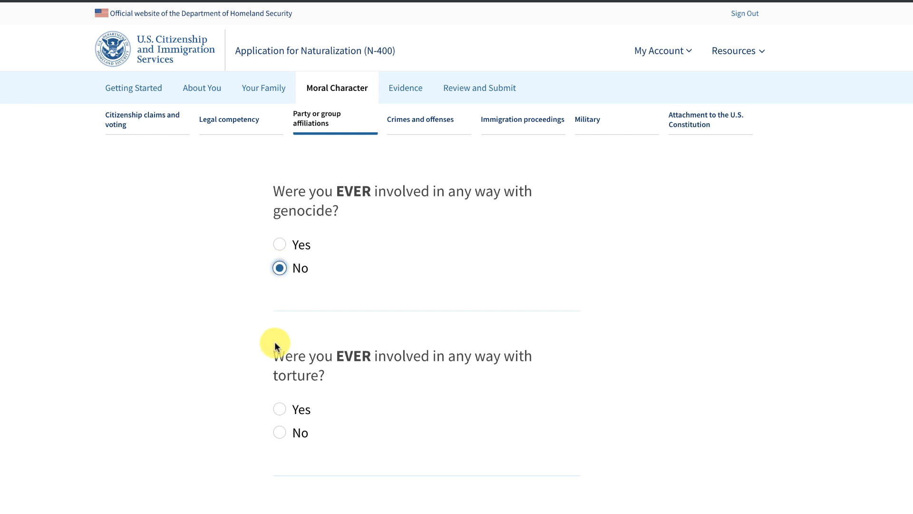
left_click(279, 433)
scroll(226, 401, "down", 5)
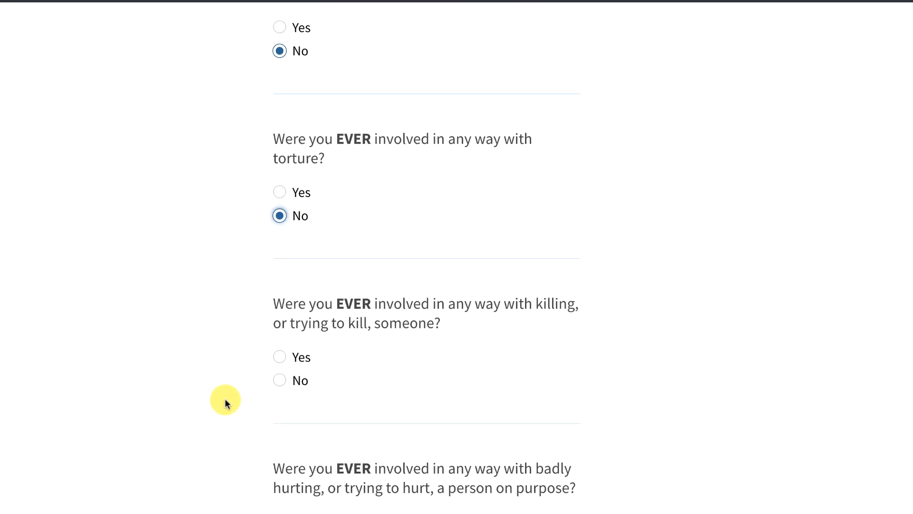
left_click(281, 381)
scroll(228, 408, "down", 5)
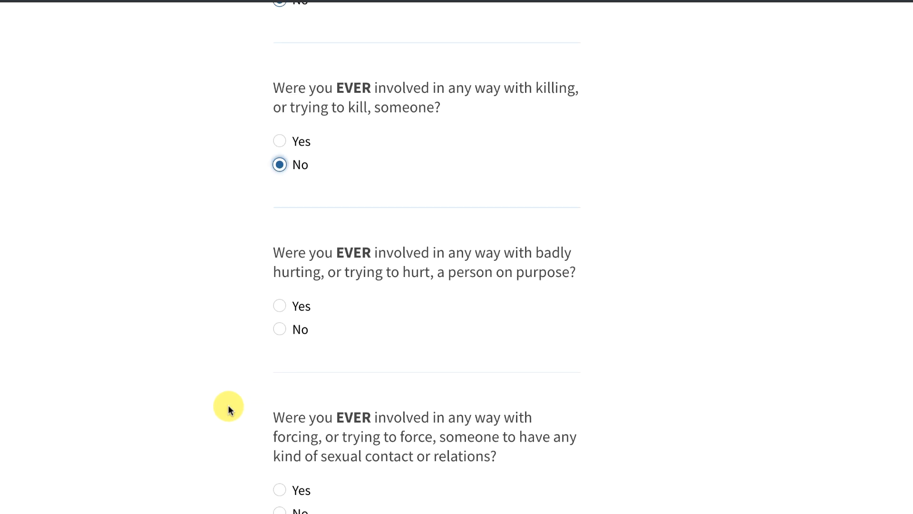
left_click(280, 330)
scroll(212, 397, "down", 4)
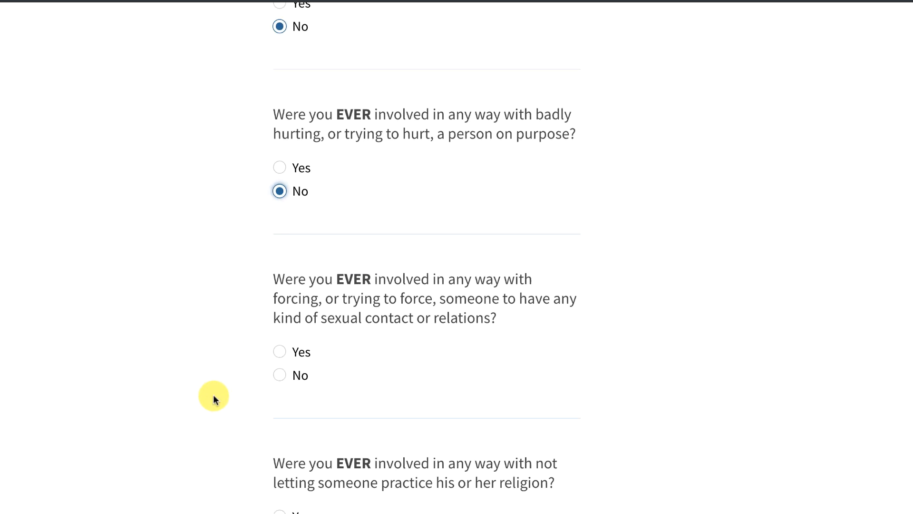
left_click(280, 331)
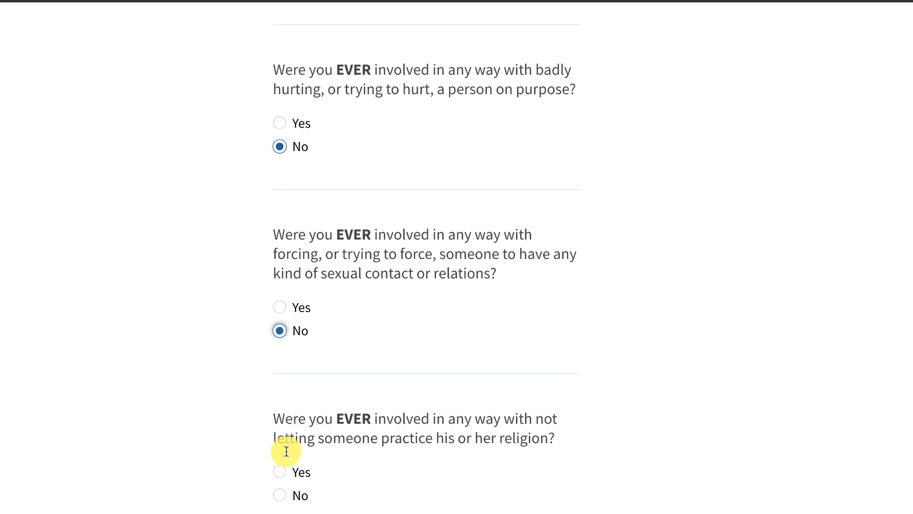
left_click(281, 495)
scroll(200, 459, "down", 6)
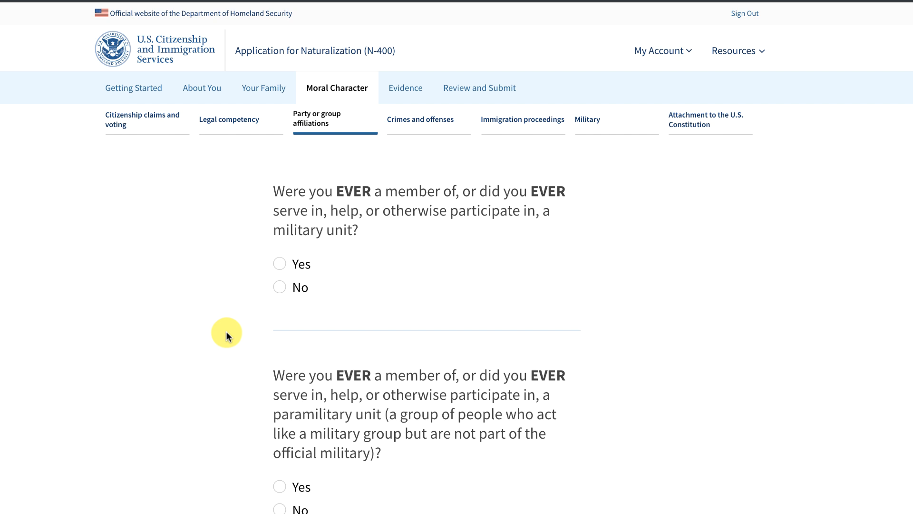
Answer No to serving in military, paramilitary, police, self-defense or vigilante units.
left_click(292, 291)
scroll(231, 333, "down", 5)
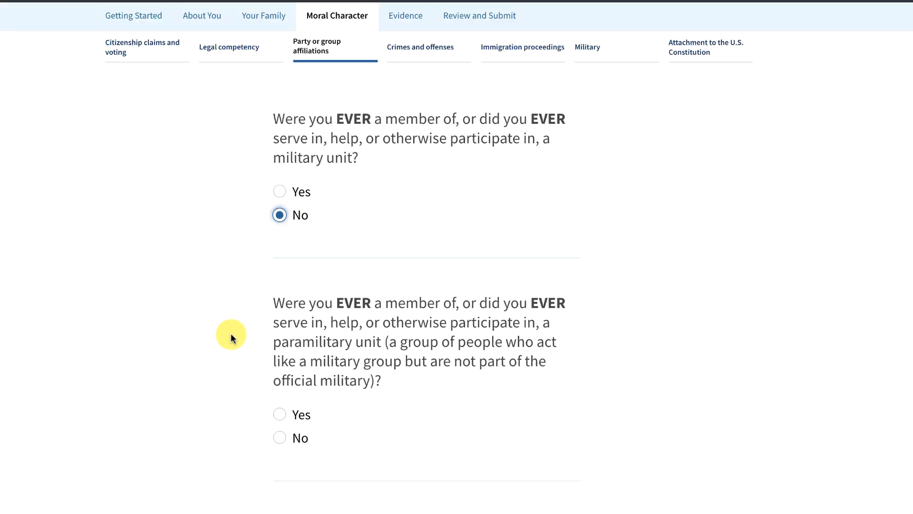
left_click(280, 290)
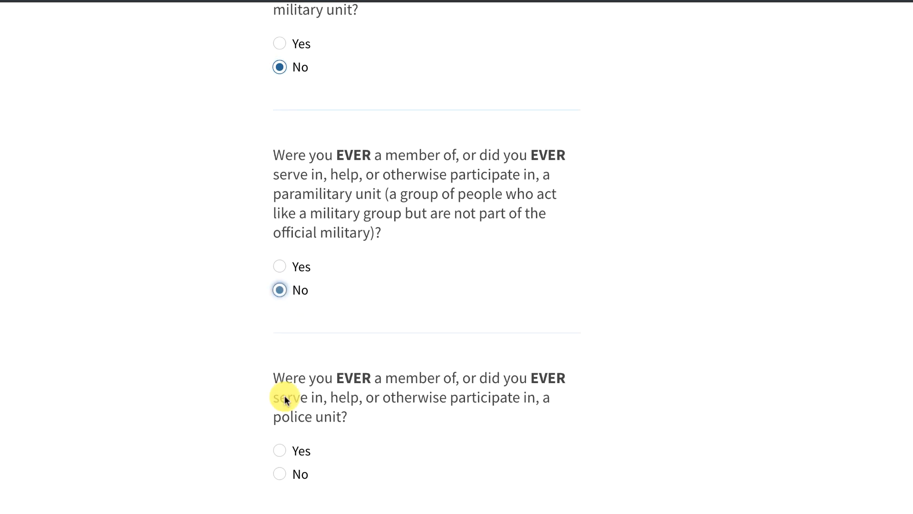
left_click(280, 474)
scroll(242, 475, "down", 1)
scroll(239, 474, "down", 6)
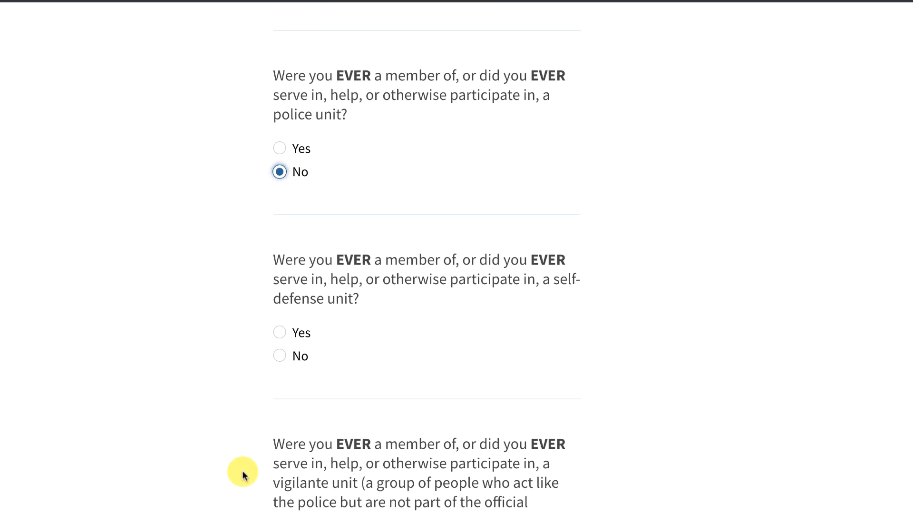
left_click(278, 355)
scroll(238, 429, "down", 4)
scroll(239, 425, "down", 3)
left_click(280, 291)
left_click(337, 386)
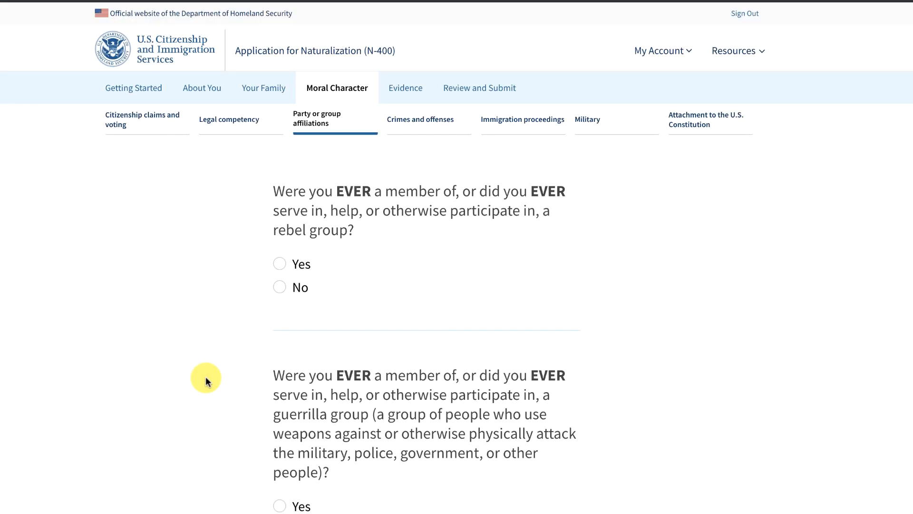
Answer No to rebel, guerrilla, militia and insurgent group membership questions.
left_click(281, 288)
scroll(251, 352, "down", 4)
left_click(281, 320)
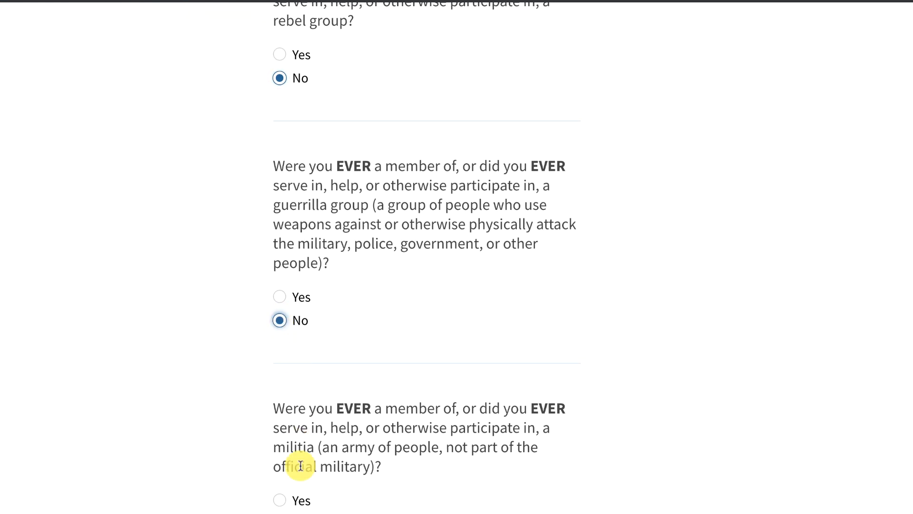
left_click(280, 513)
scroll(241, 502, "down", 6)
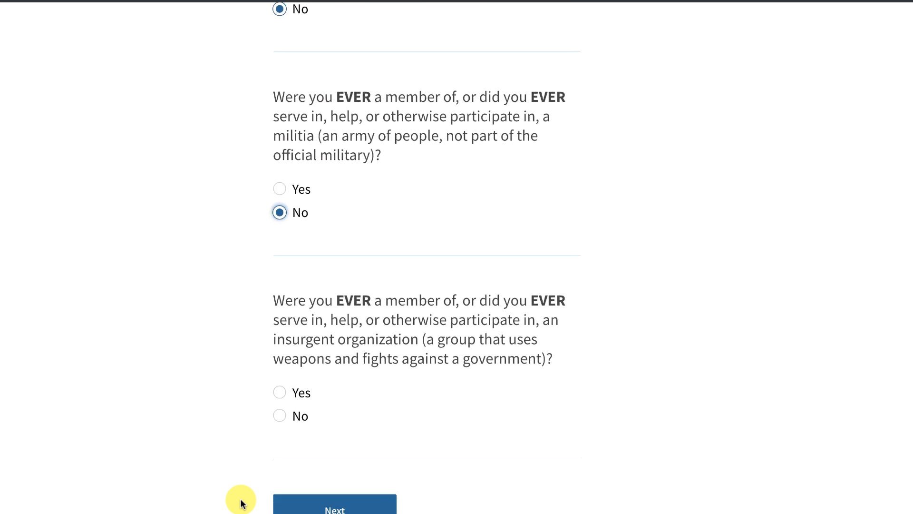
left_click(280, 415)
left_click(355, 510)
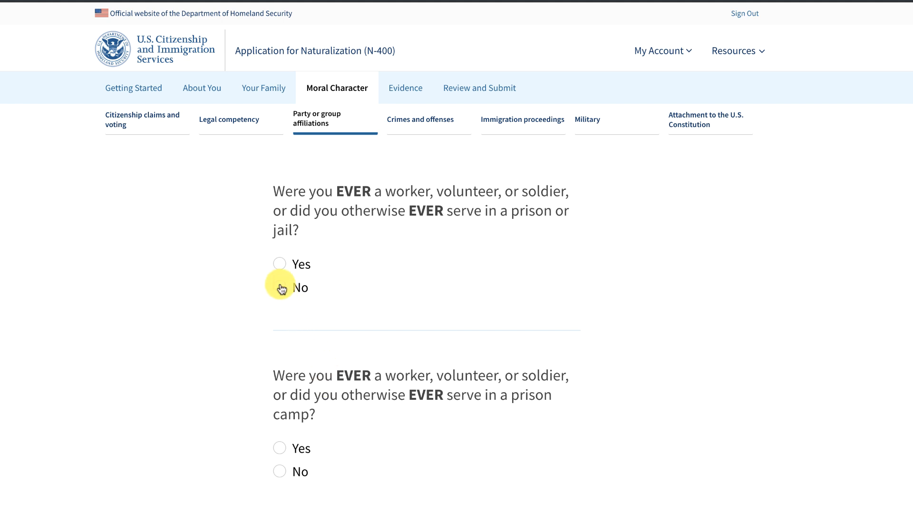
Answer No to prison, prison camp, detention facility, labor camp and other forced-stay questions.
left_click(281, 288)
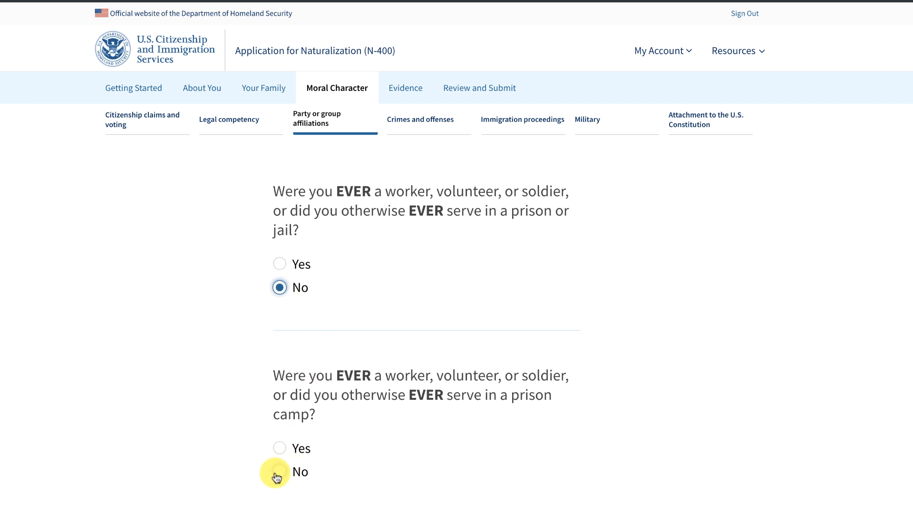
left_click(280, 472)
scroll(207, 480, "down", 2)
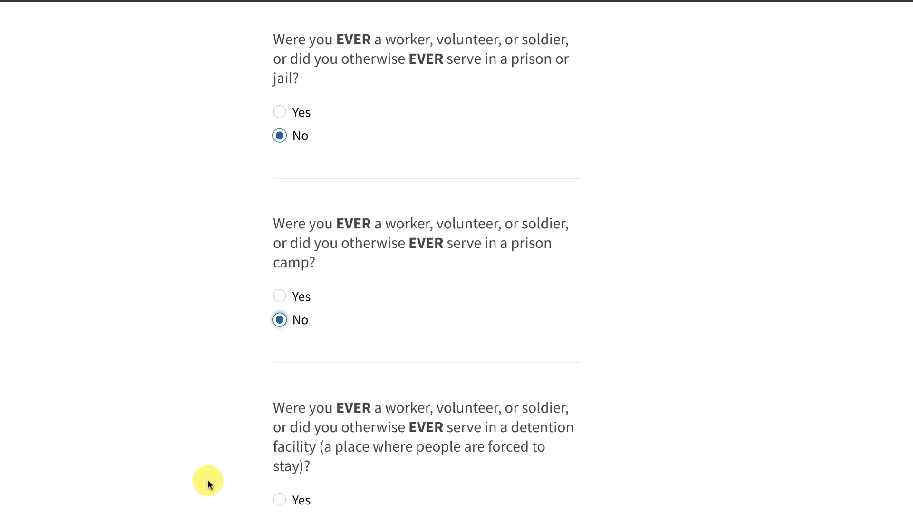
scroll(207, 479, "down", 3)
left_click(279, 380)
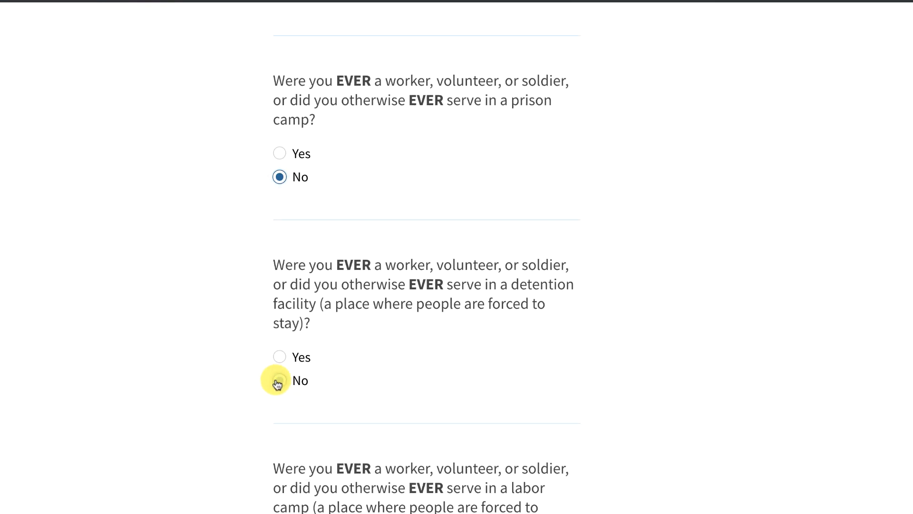
scroll(235, 428, "down", 5)
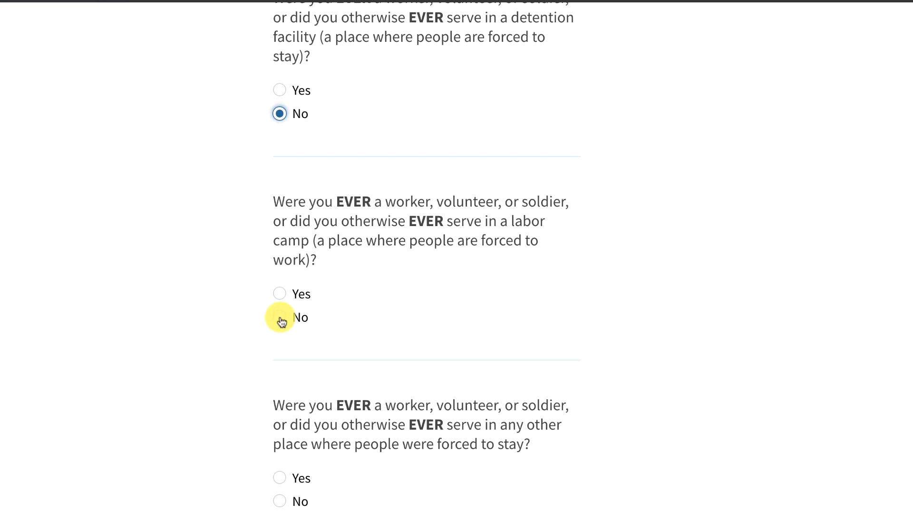
left_click(279, 318)
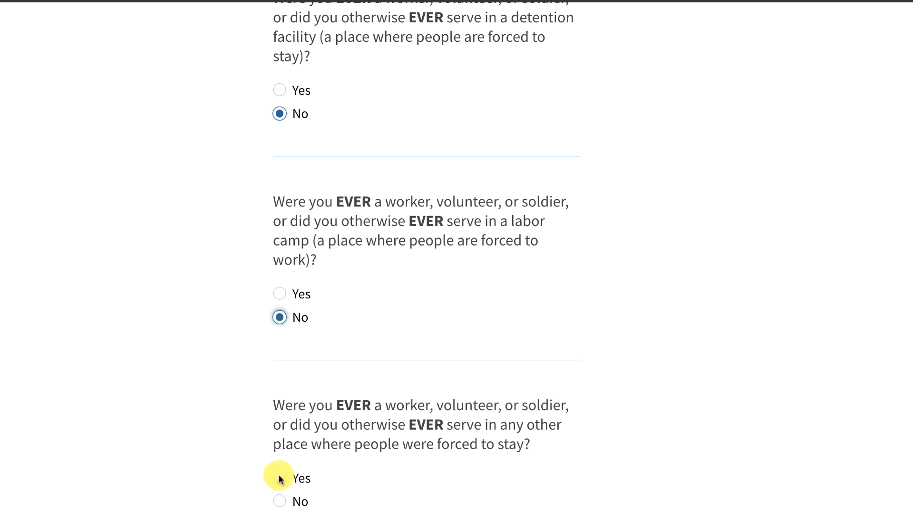
left_click(279, 501)
scroll(210, 487, "down", 5)
left_click(327, 341)
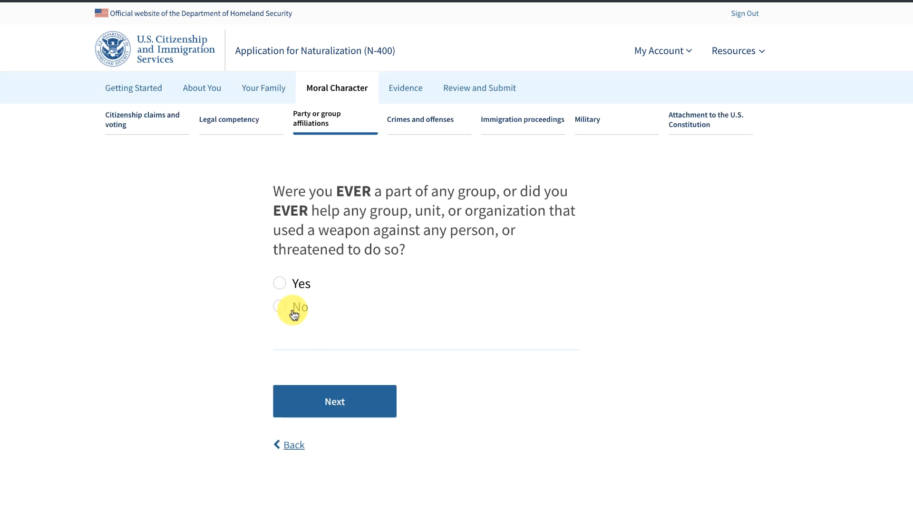
Answer No to using weapons with an armed group and to selling weapons.
left_click(281, 308)
left_click(329, 395)
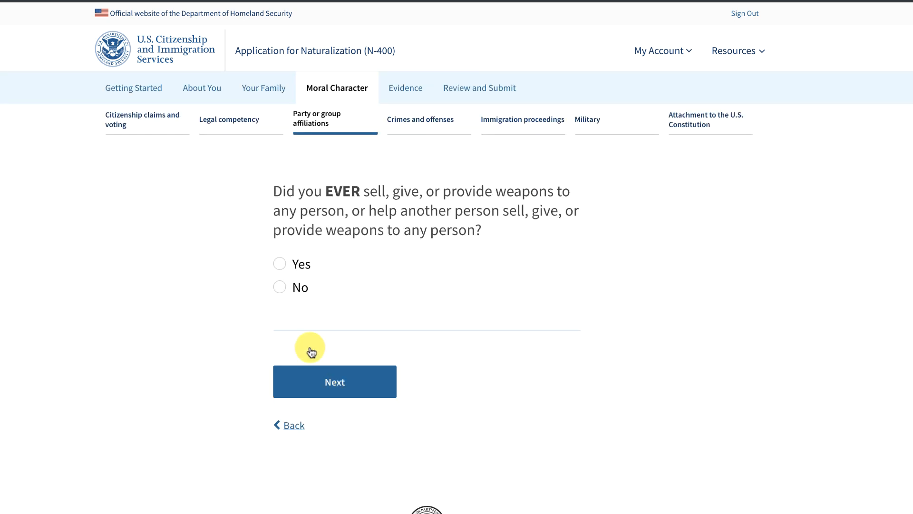
left_click(280, 286)
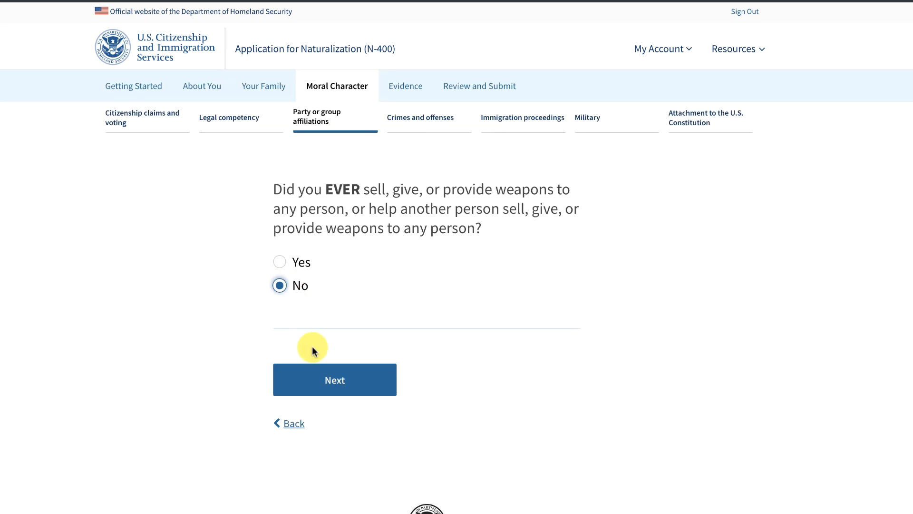
left_click(330, 382)
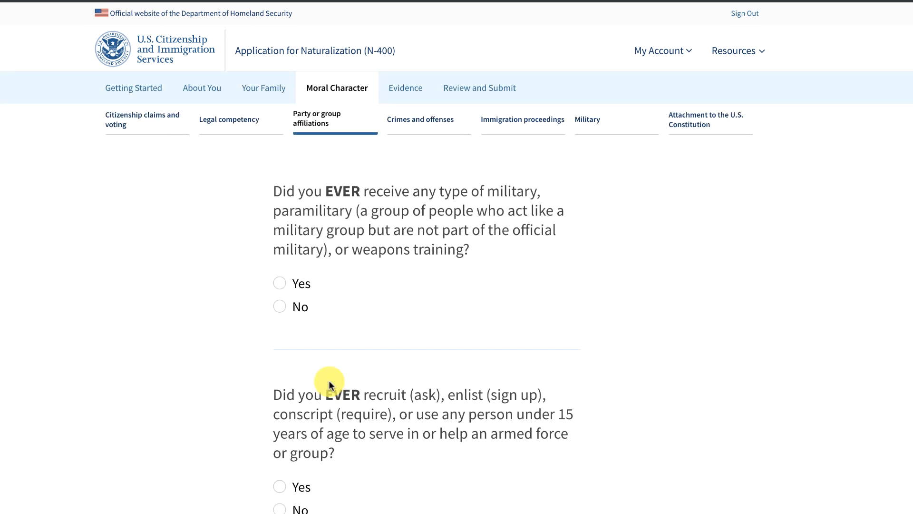
Answer No to military or weapons training and to recruiting or using under-15s in combat.
left_click(281, 307)
left_click(280, 507)
scroll(231, 492, "down", 5)
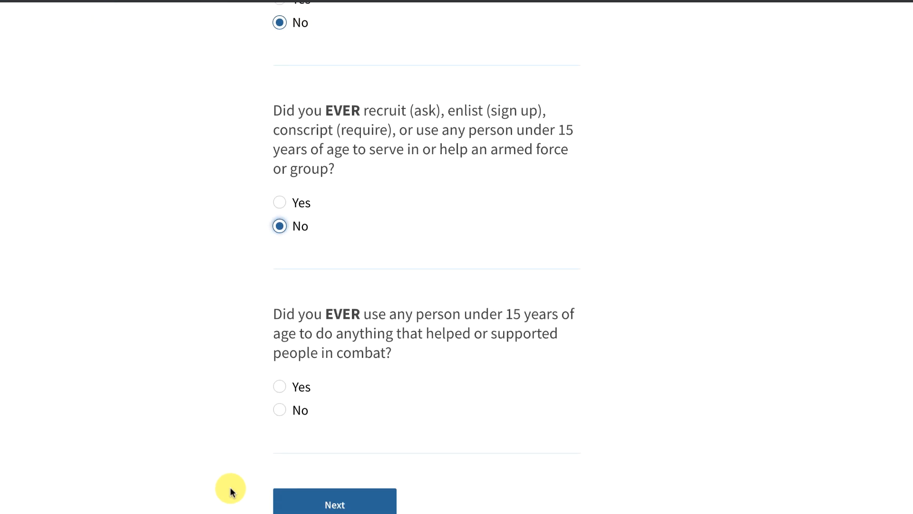
left_click(281, 410)
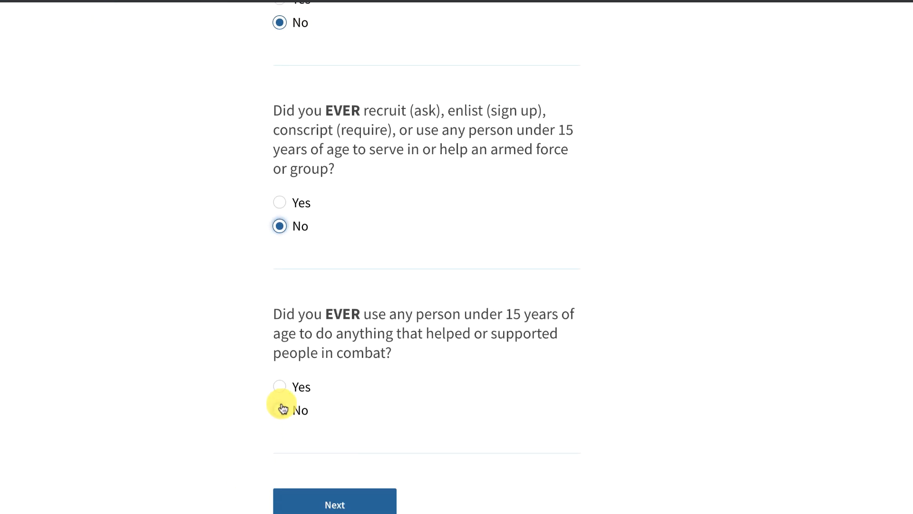
left_click(337, 501)
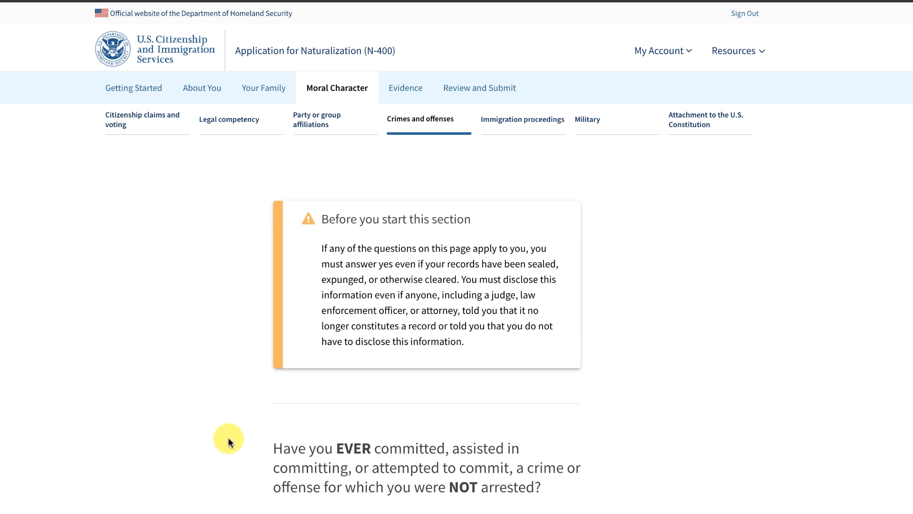
scroll(228, 442, "down", 2)
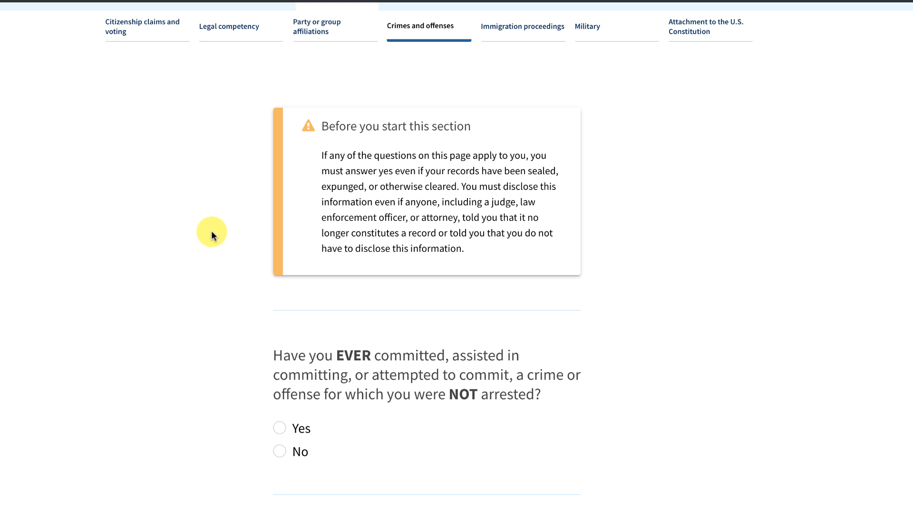
scroll(212, 234, "down", 3)
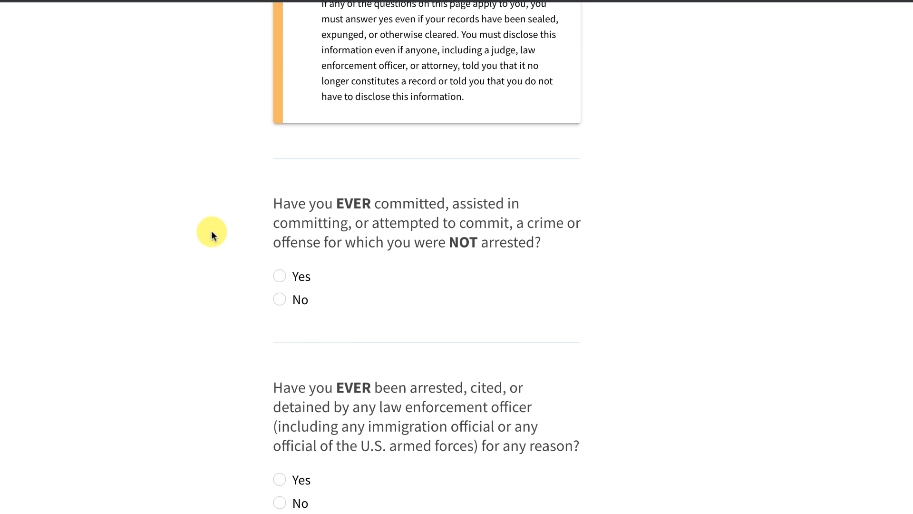
scroll(212, 234, "up", 1)
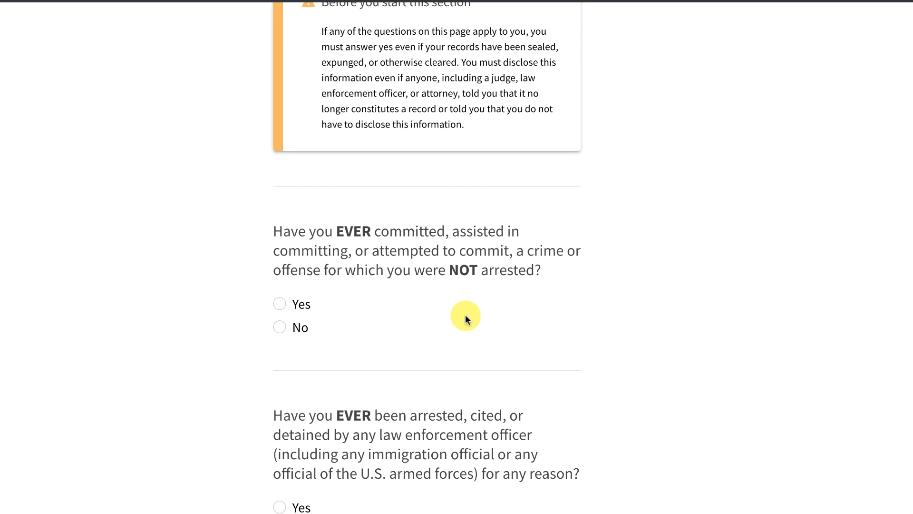
Answer No to unarrested crimes, being arrested or detained, charged, and convicted.
left_click(280, 326)
scroll(198, 352, "down", 5)
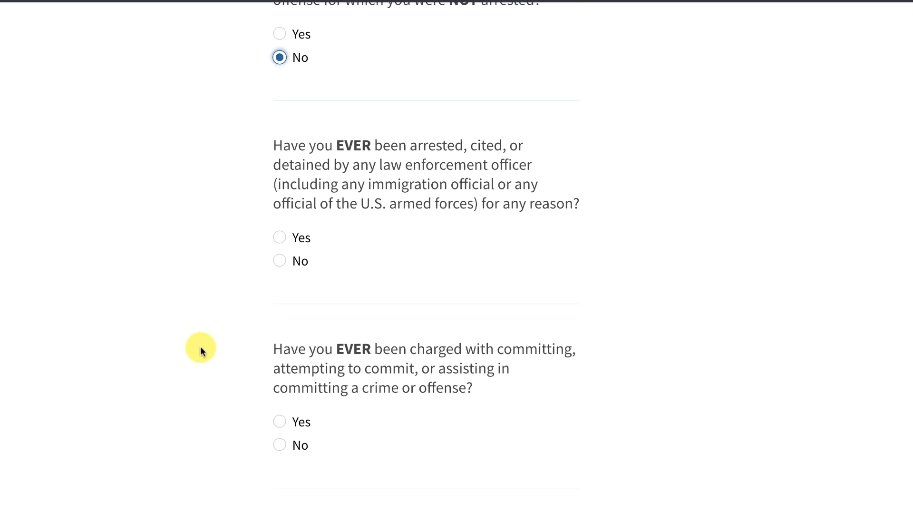
left_click(281, 262)
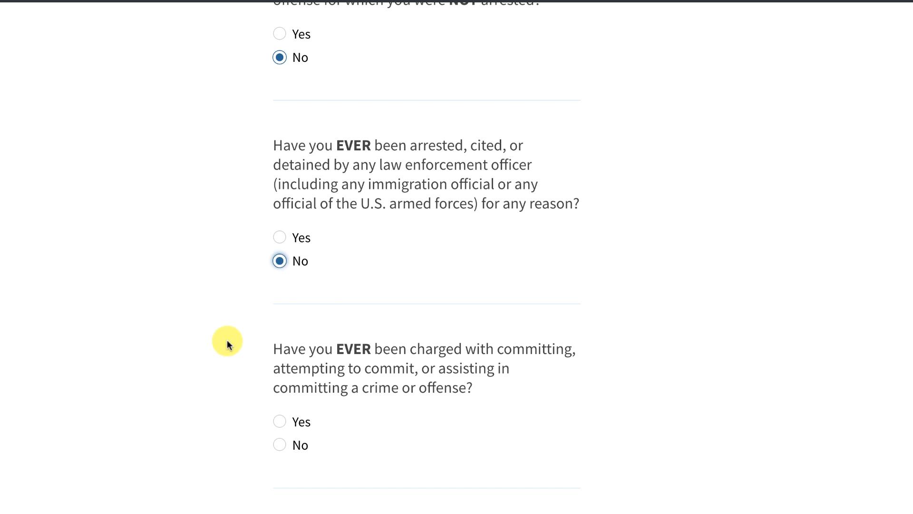
left_click(279, 444)
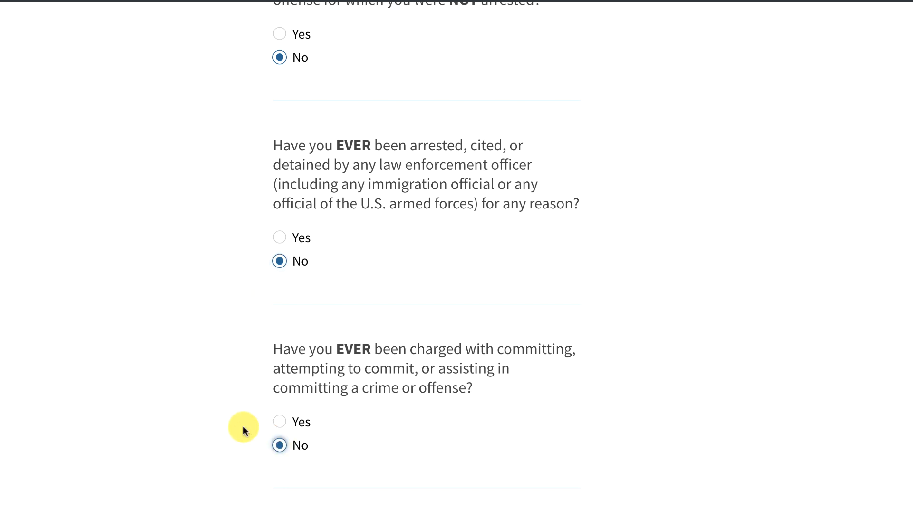
scroll(243, 425, "down", 5)
left_click(280, 377)
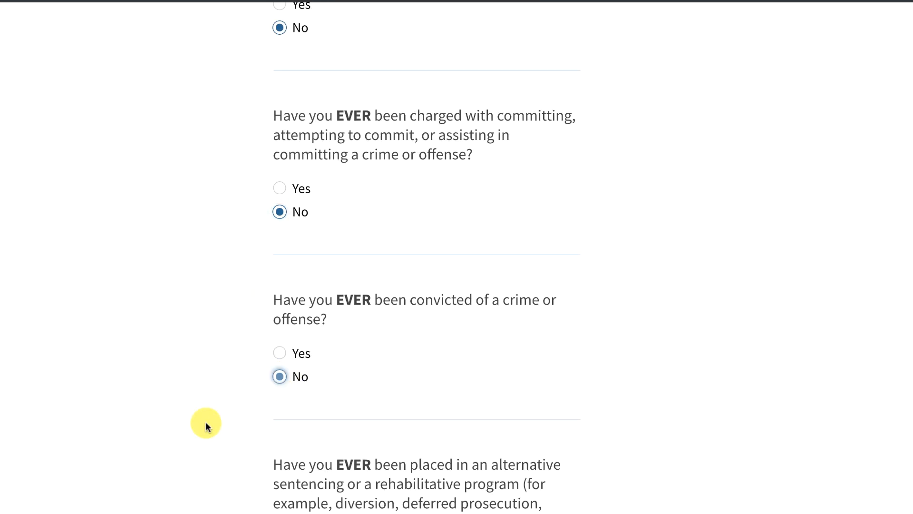
scroll(196, 433, "down", 5)
scroll(195, 434, "down", 1)
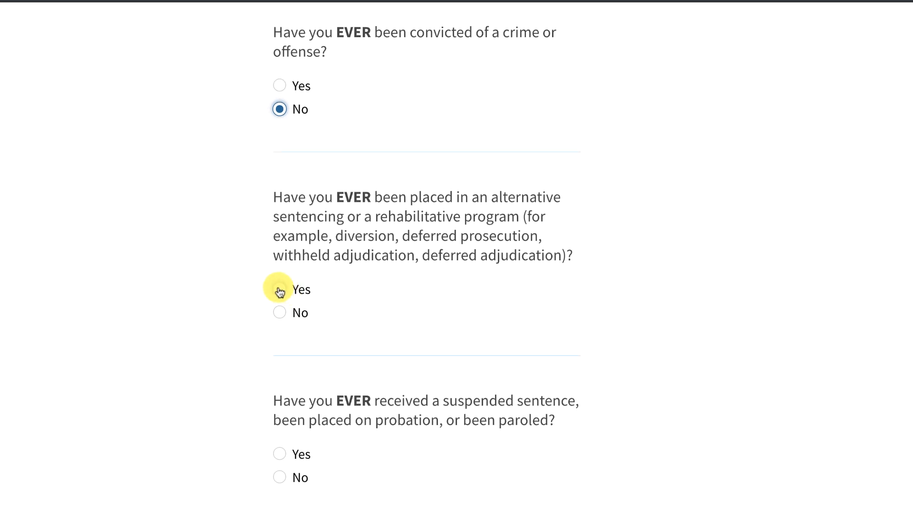
Answer No to alternative sentencing, suspended sentence or probation, and jail or prison.
left_click(279, 290)
left_click(280, 313)
scroll(234, 330, "down", 4)
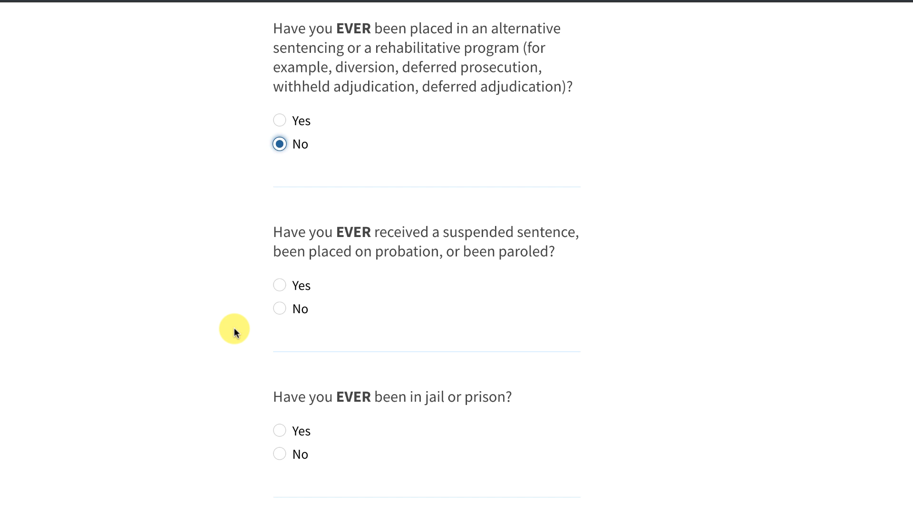
scroll(234, 329, "down", 2)
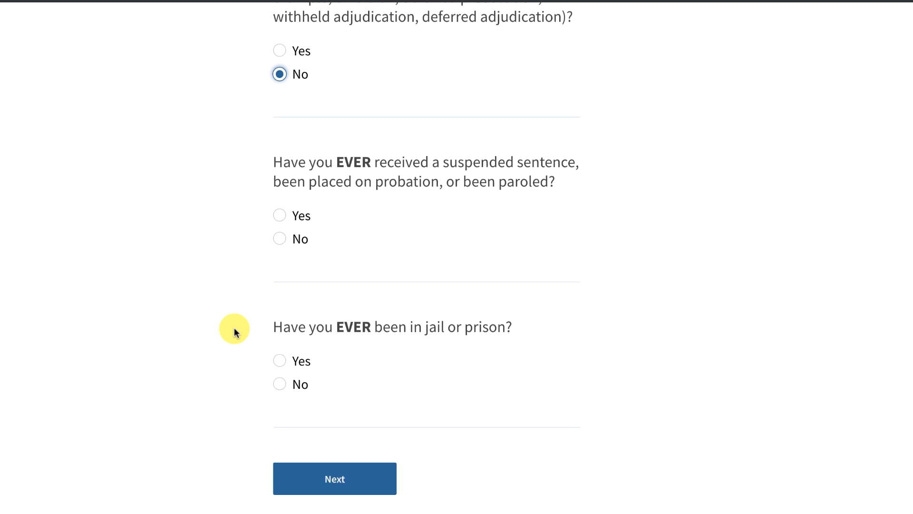
left_click(281, 238)
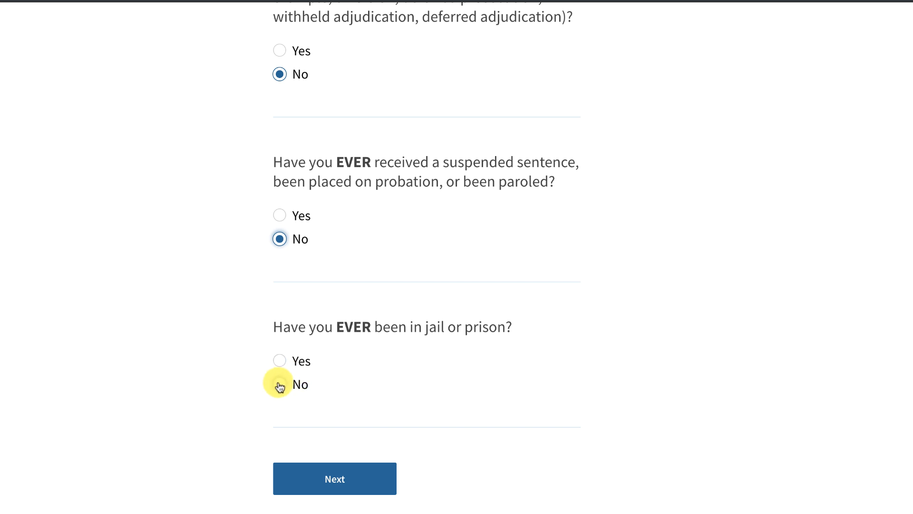
left_click(280, 385)
left_click(338, 474)
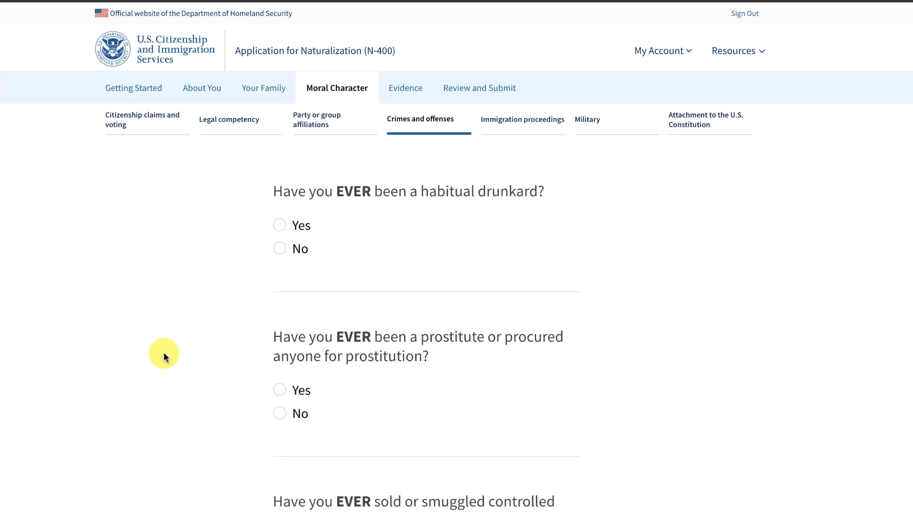
Answer No to habitual drunkenness, prostitution, drug smuggling, multiple marriages and marriage for immigration benefit.
left_click(278, 249)
left_click(280, 415)
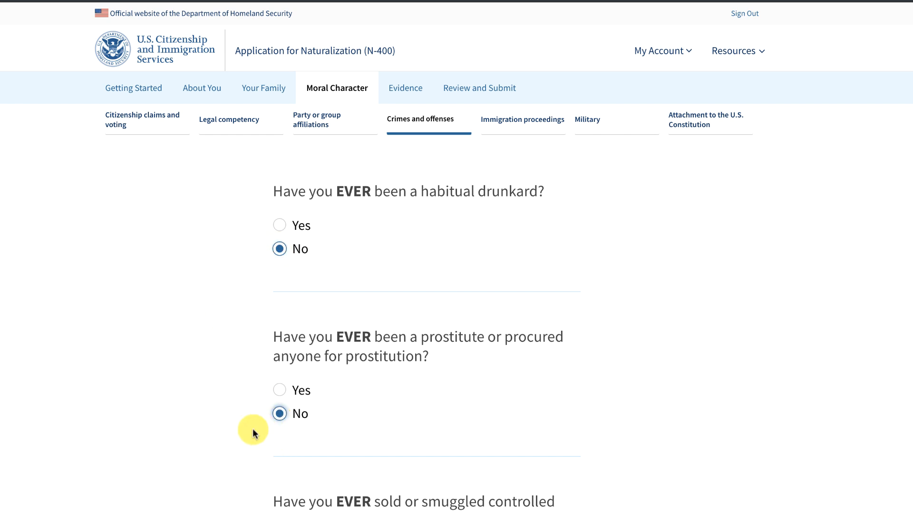
scroll(249, 435, "down", 5)
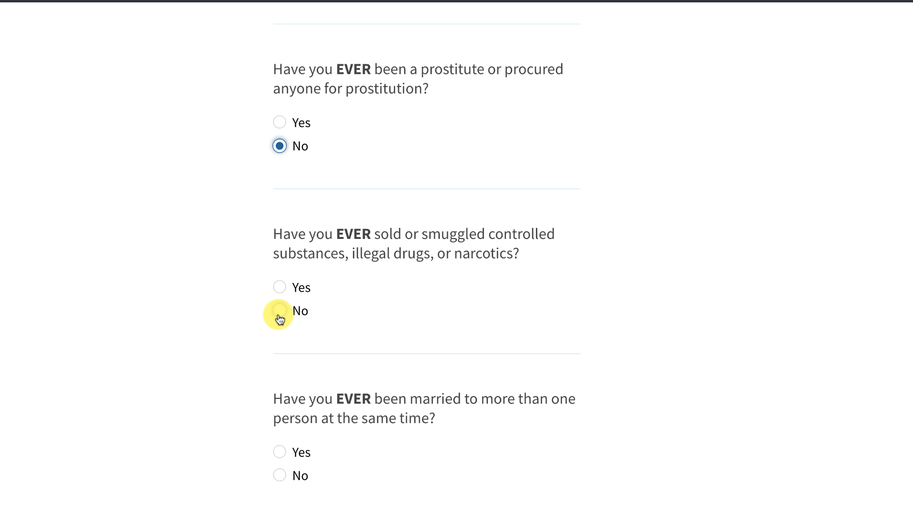
left_click(280, 311)
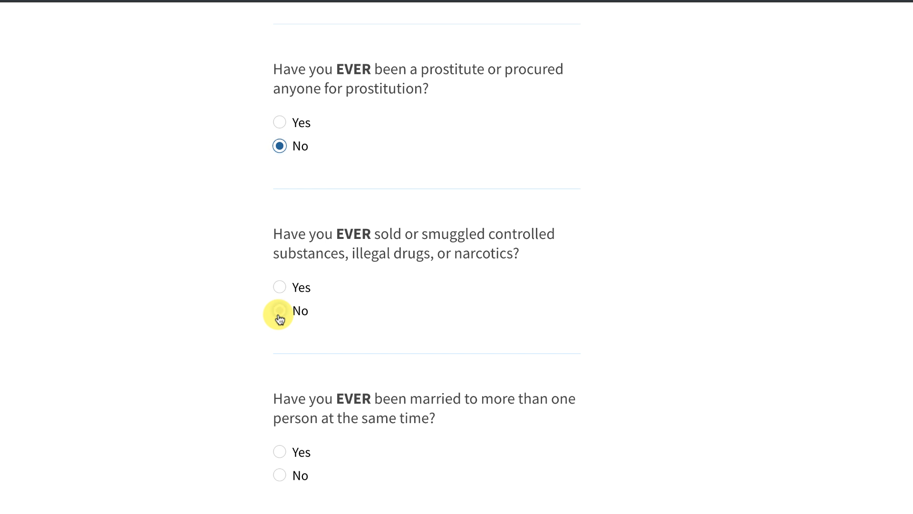
left_click(281, 475)
scroll(179, 454, "down", 5)
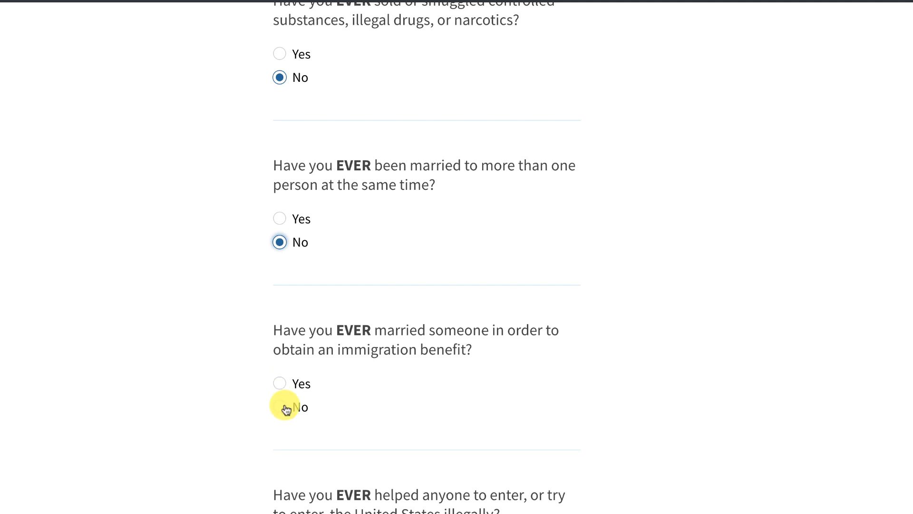
left_click(283, 409)
scroll(204, 450, "down", 5)
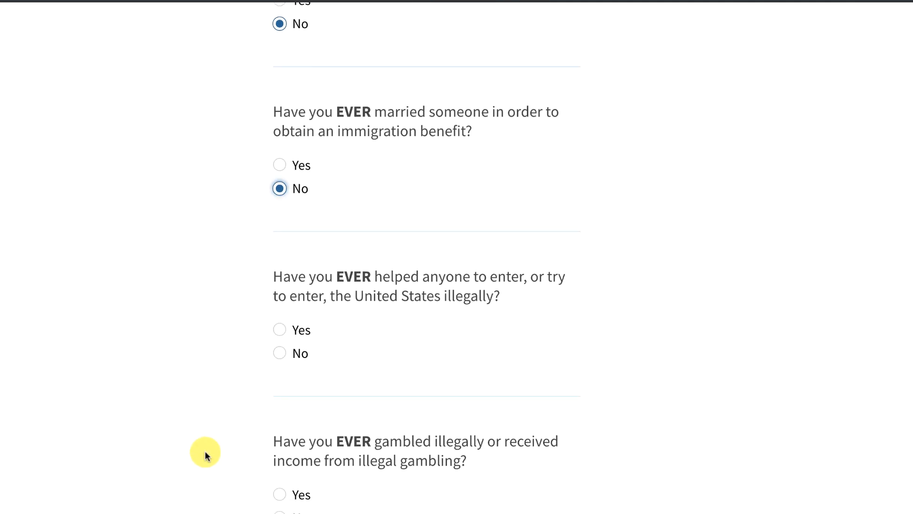
Answer No to aiding illegal entry, illegal gambling, unpaid support or alimony, and public-benefit misrepresentation.
left_click(280, 354)
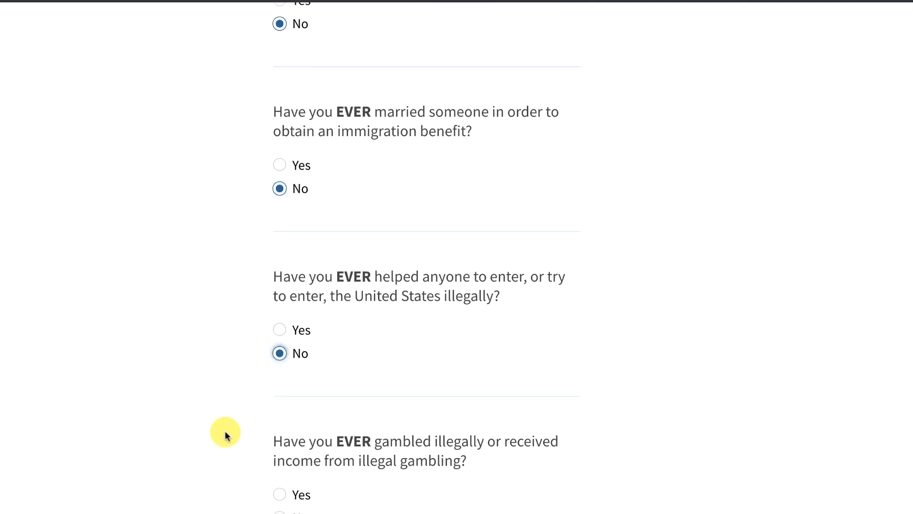
scroll(224, 432, "down", 4)
left_click(280, 295)
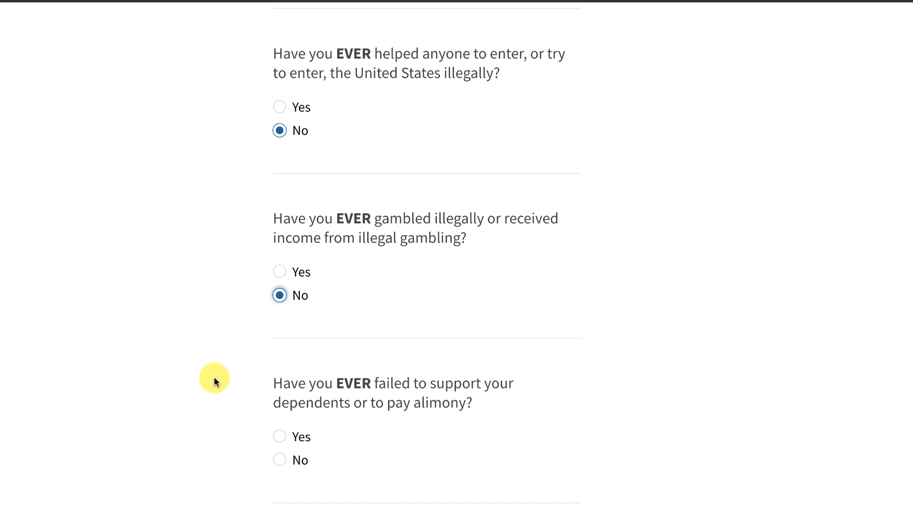
left_click(281, 460)
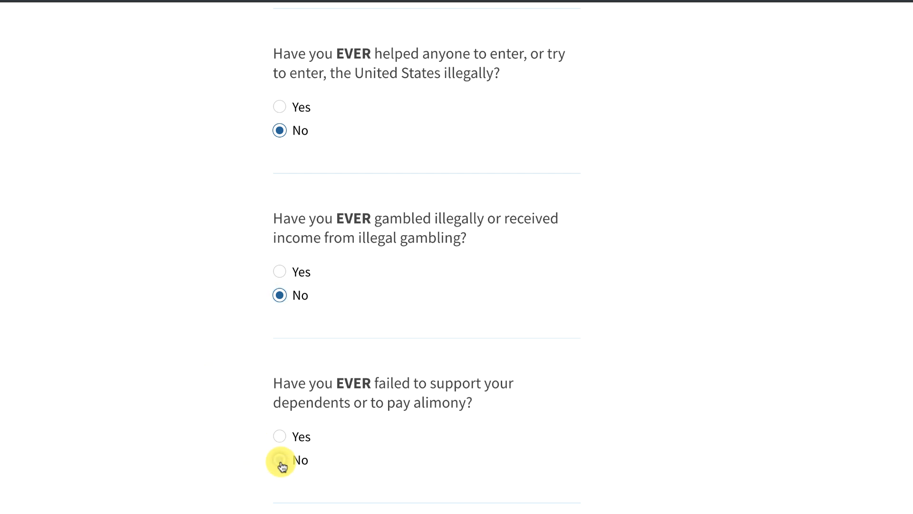
scroll(239, 463, "down", 6)
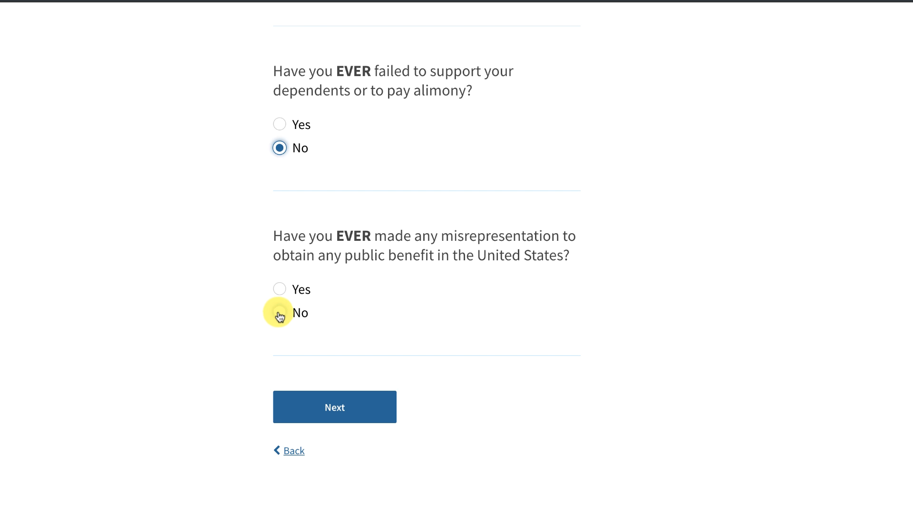
left_click(280, 313)
left_click(320, 407)
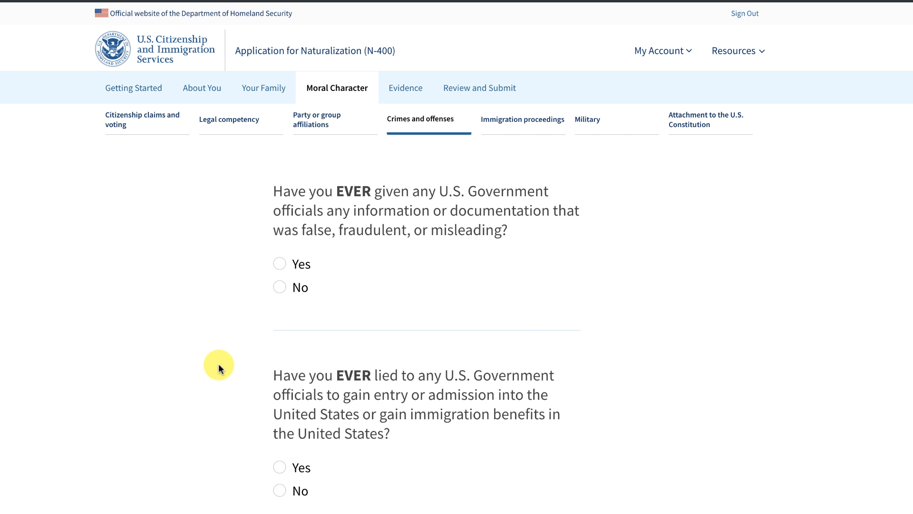
Answer No to giving false information to and lying to U.S. government officials.
left_click(280, 287)
left_click(281, 491)
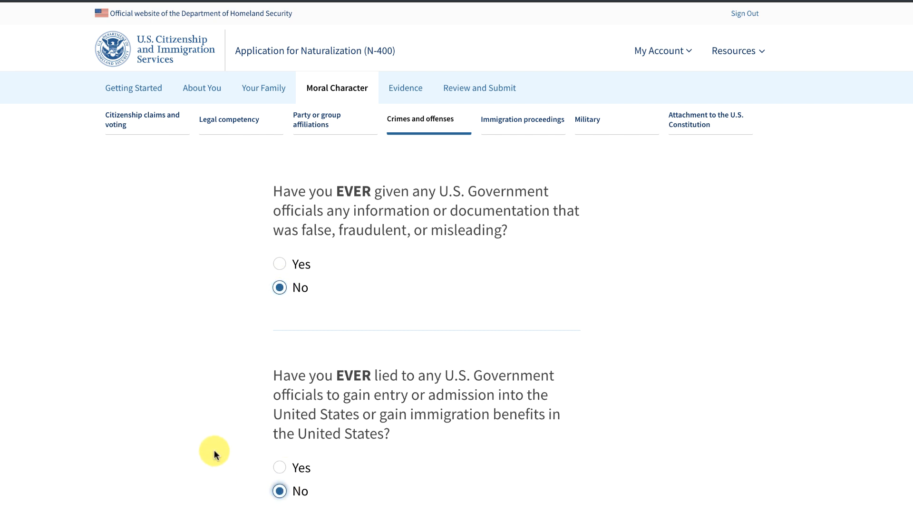
scroll(214, 450, "down", 5)
left_click(353, 329)
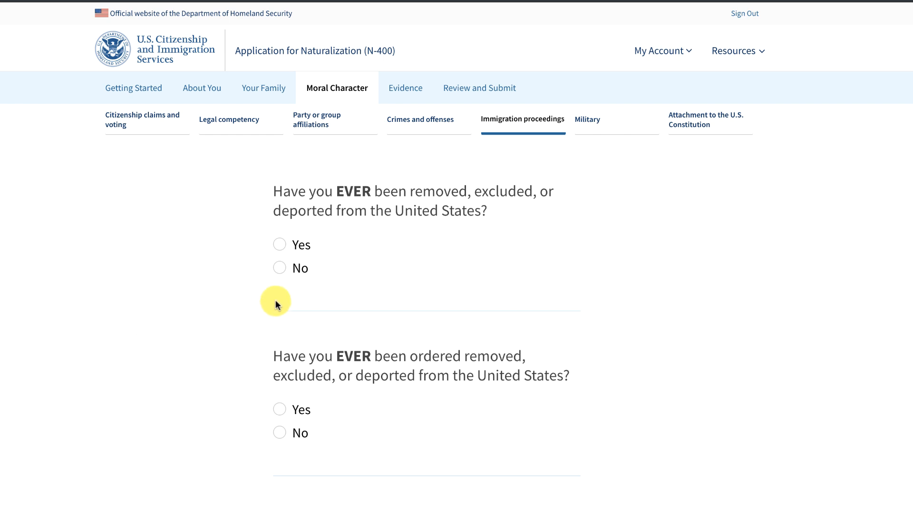
Answer No to removal, deportation, removal orders and pending removal proceedings questions.
left_click(277, 269)
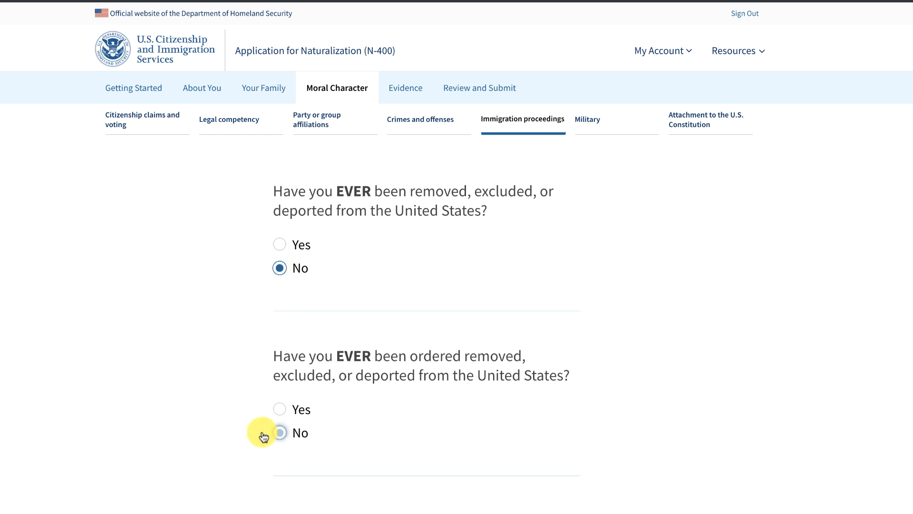
left_click(278, 434)
scroll(219, 424, "down", 7)
left_click(279, 288)
left_click(280, 488)
scroll(191, 493, "down", 1)
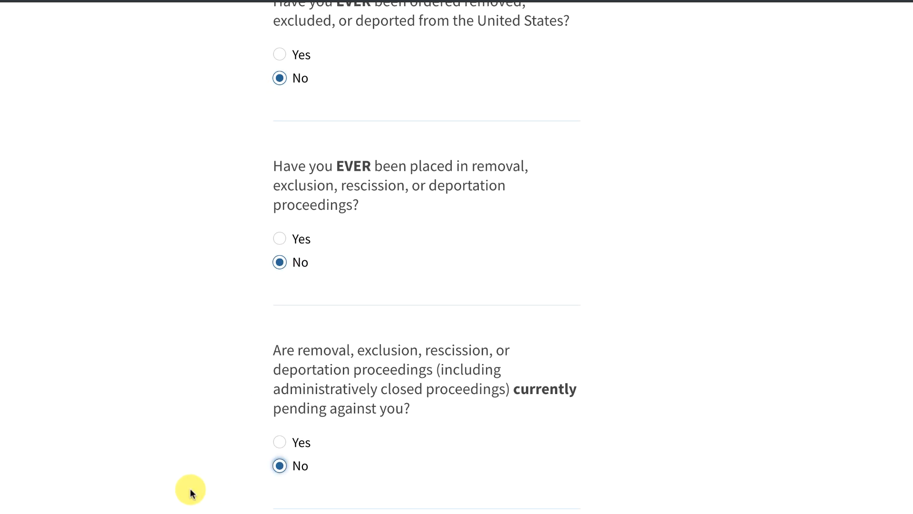
scroll(190, 493, "down", 5)
left_click(363, 257)
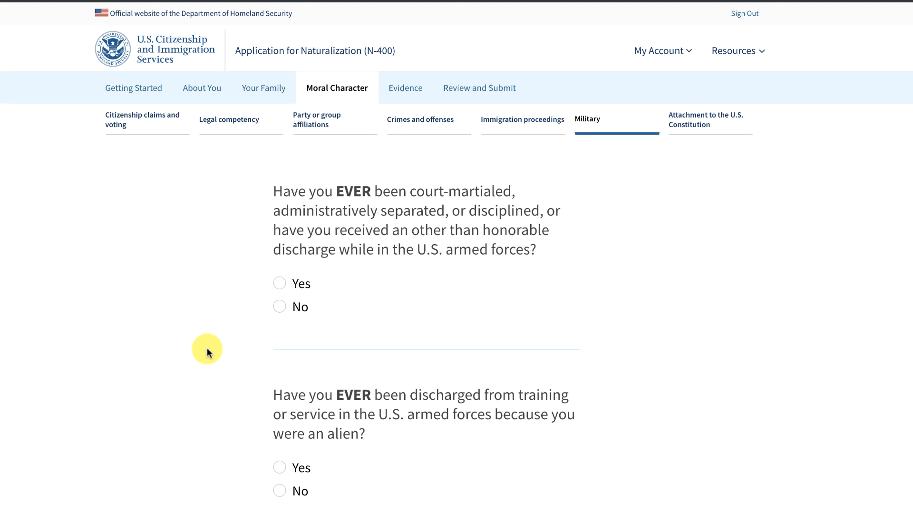
Answer No to the court-martial and discharged-as-an-alien questions.
left_click(279, 307)
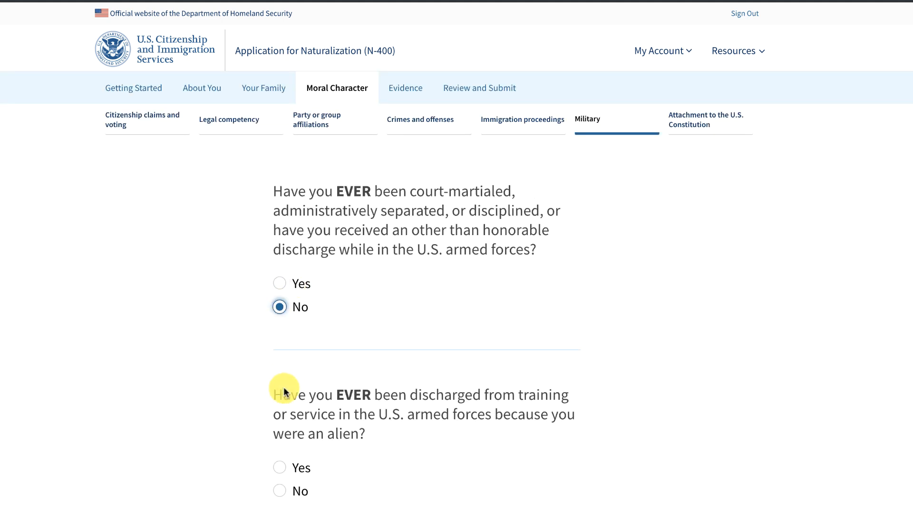
left_click(280, 491)
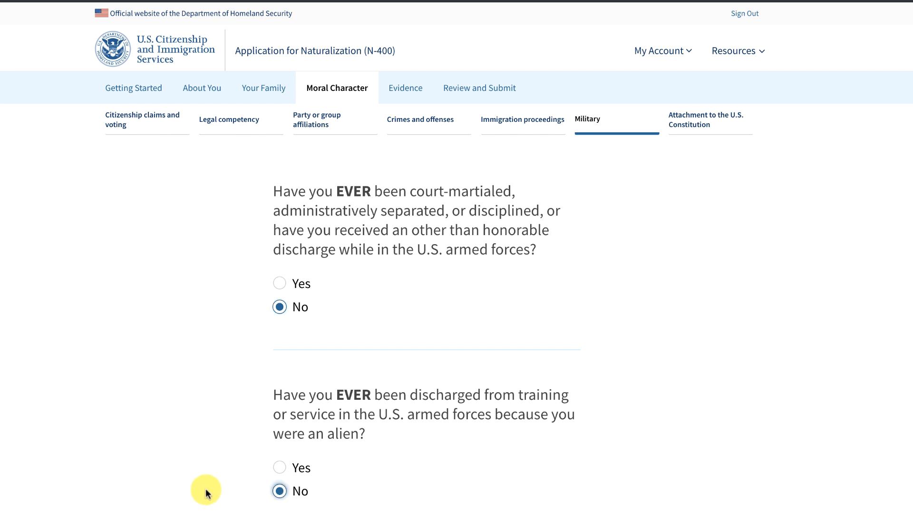
scroll(207, 492, "down", 4)
left_click(347, 408)
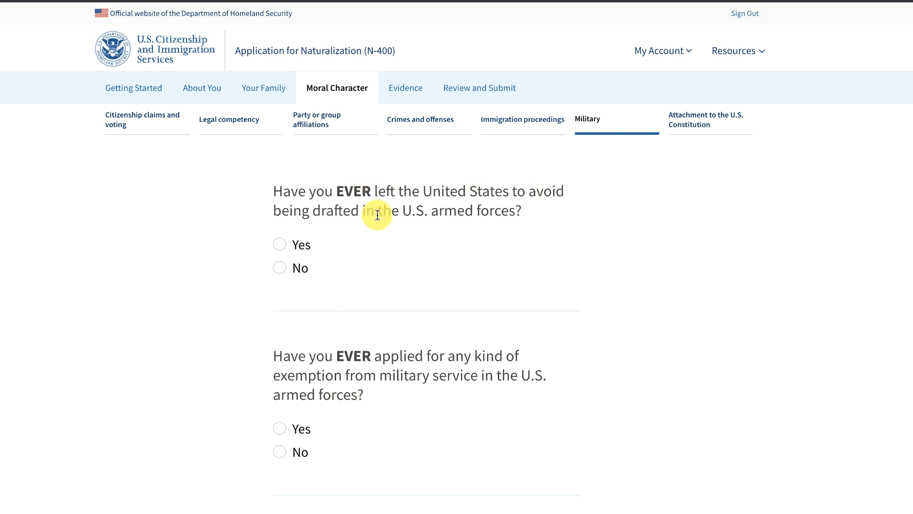
Answer No to draft avoidance, military exemption and desertion questions.
left_click(281, 268)
left_click(280, 451)
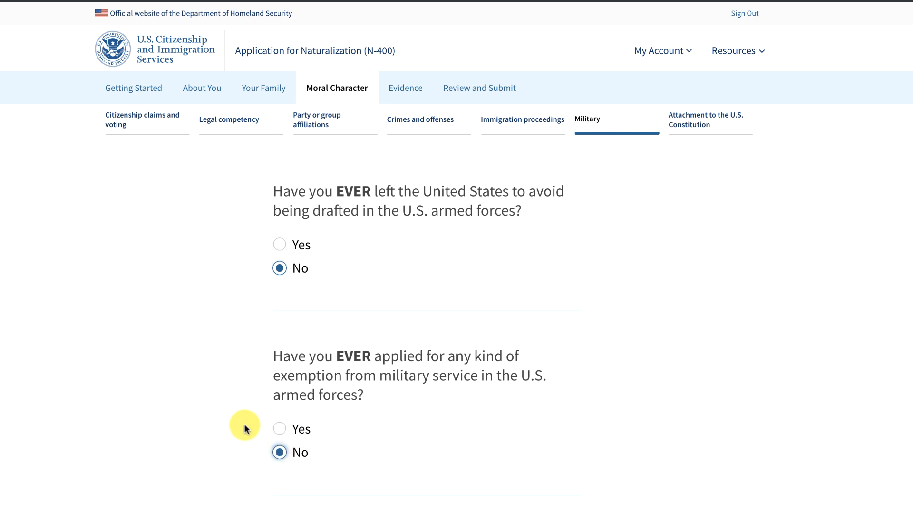
scroll(249, 271, "down", 1)
scroll(249, 269, "down", 5)
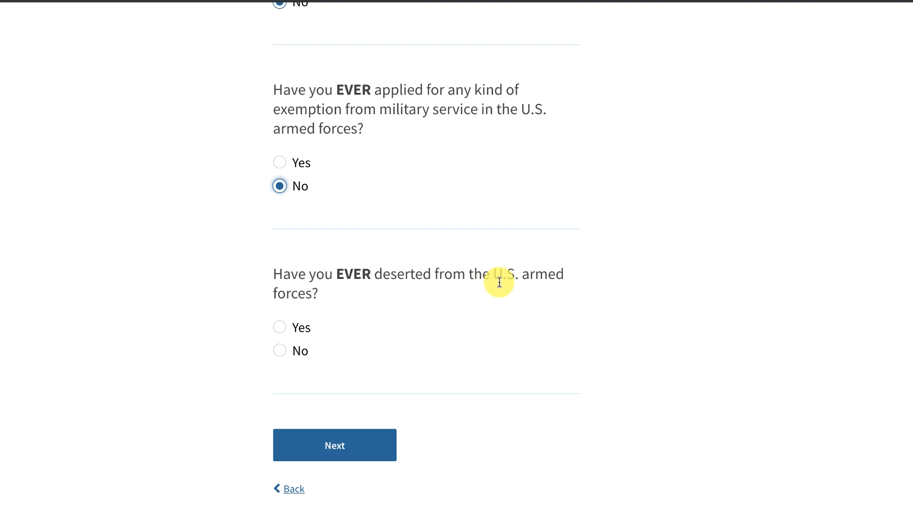
left_click(281, 351)
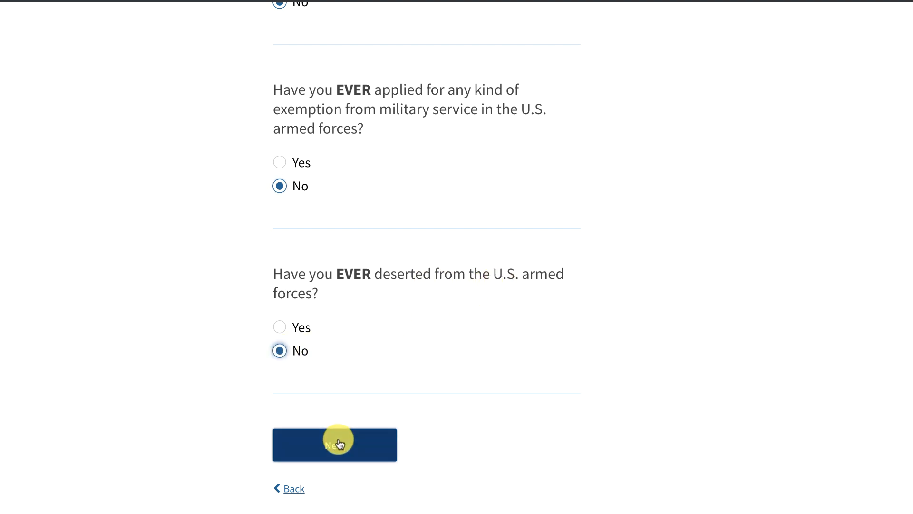
left_click(338, 440)
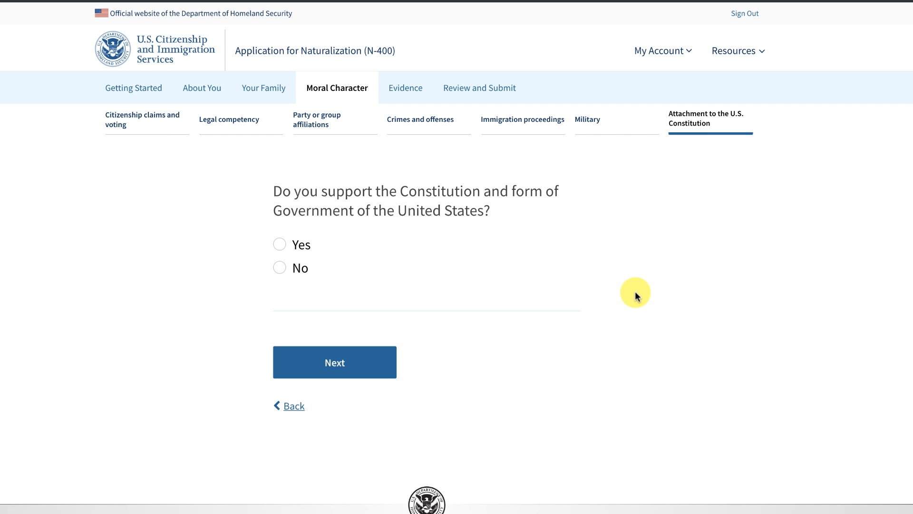
Answer Yes to supporting the Constitution and to understanding and taking the Oath of Allegiance.
left_click(280, 245)
left_click(279, 269)
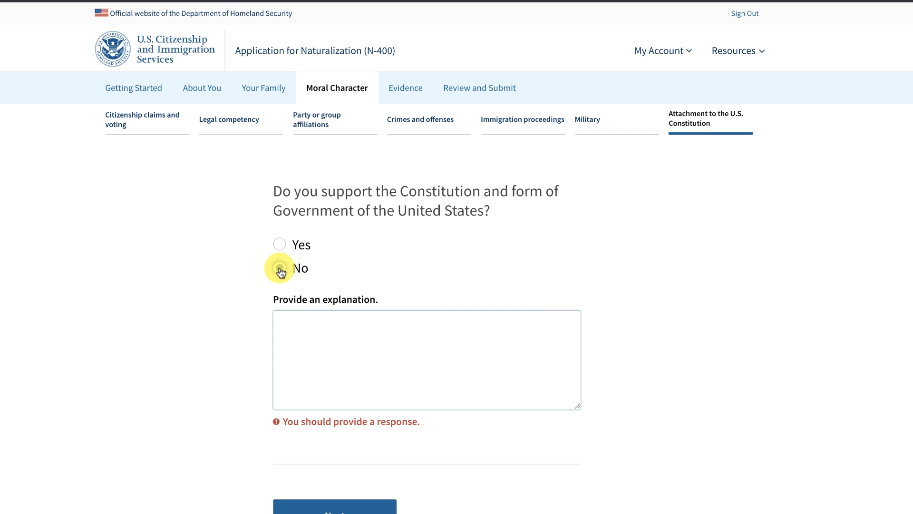
left_click(294, 318)
left_click(279, 245)
left_click(332, 364)
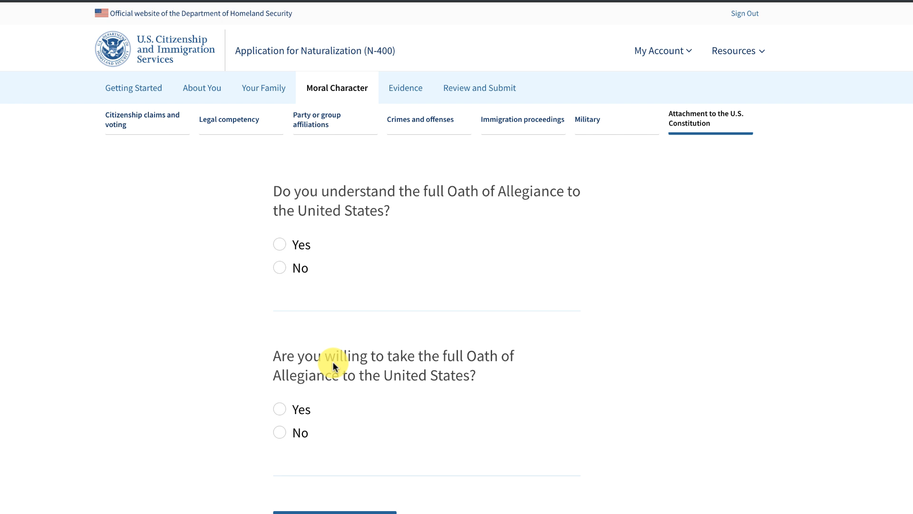
left_click(280, 245)
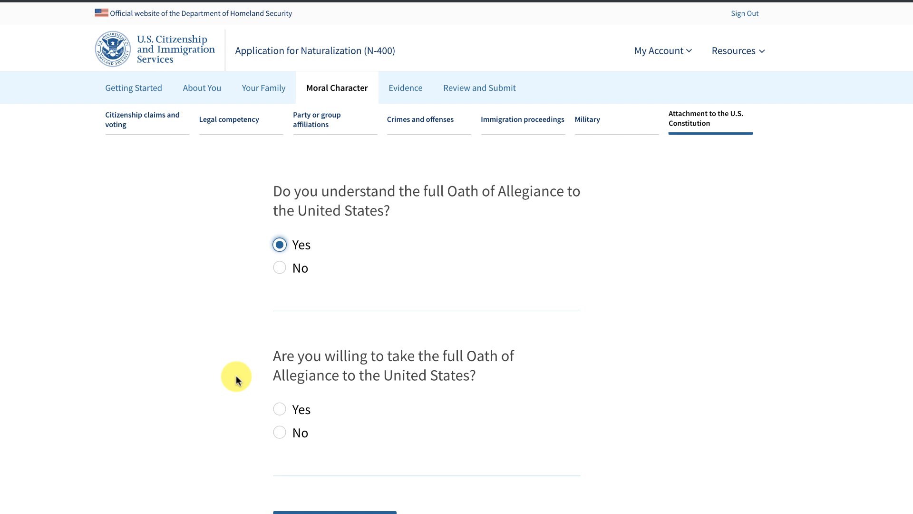
left_click(280, 409)
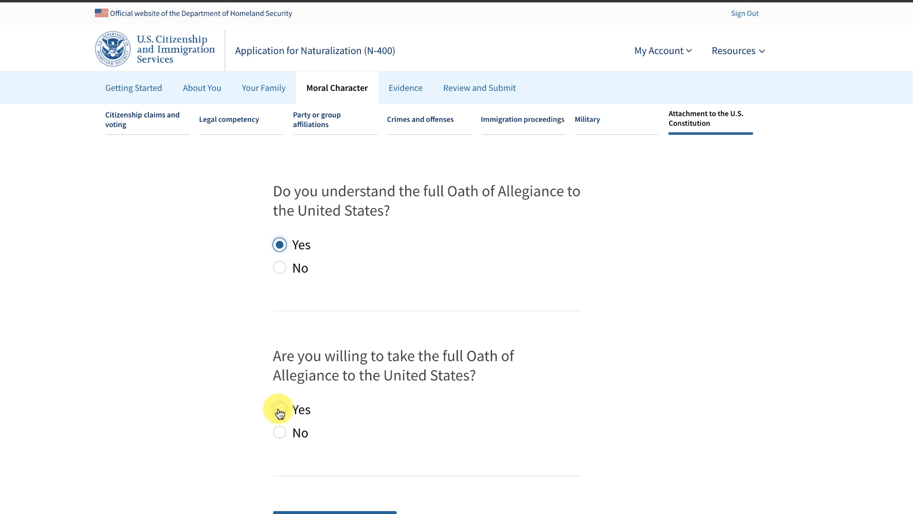
left_click(348, 511)
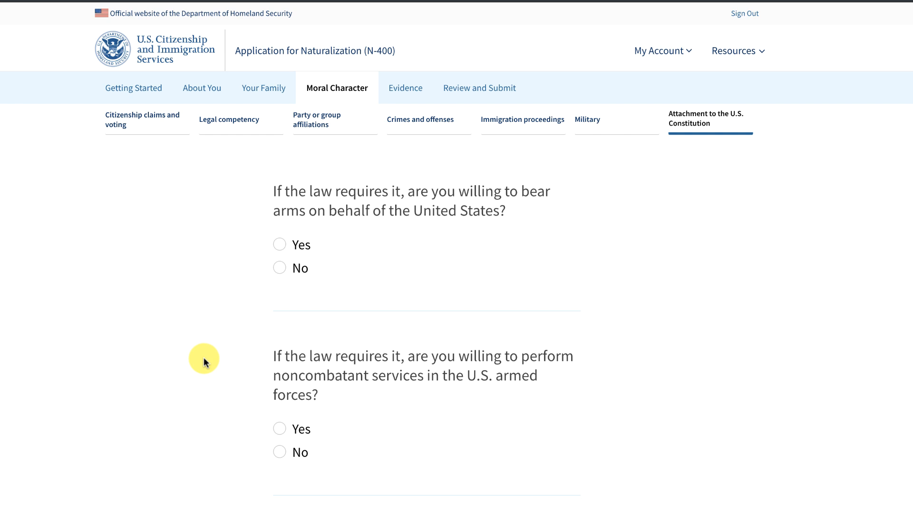
Answer Yes to bearing arms, noncombatant service and work of national importance.
left_click(279, 243)
scroll(257, 366, "down", 3)
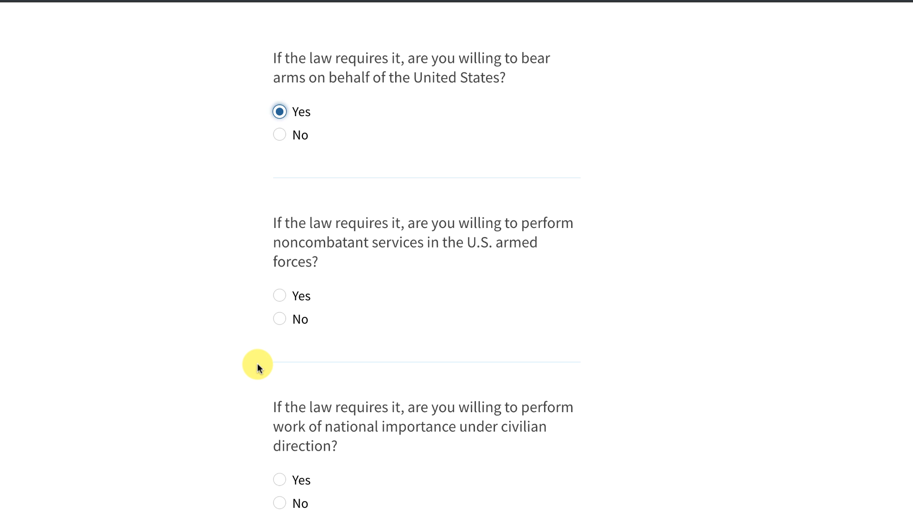
left_click(280, 295)
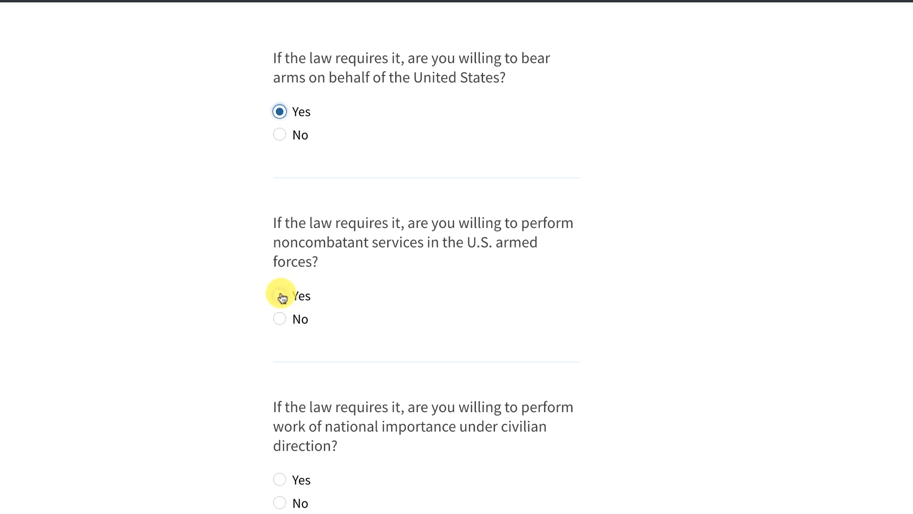
scroll(224, 371, "down", 3)
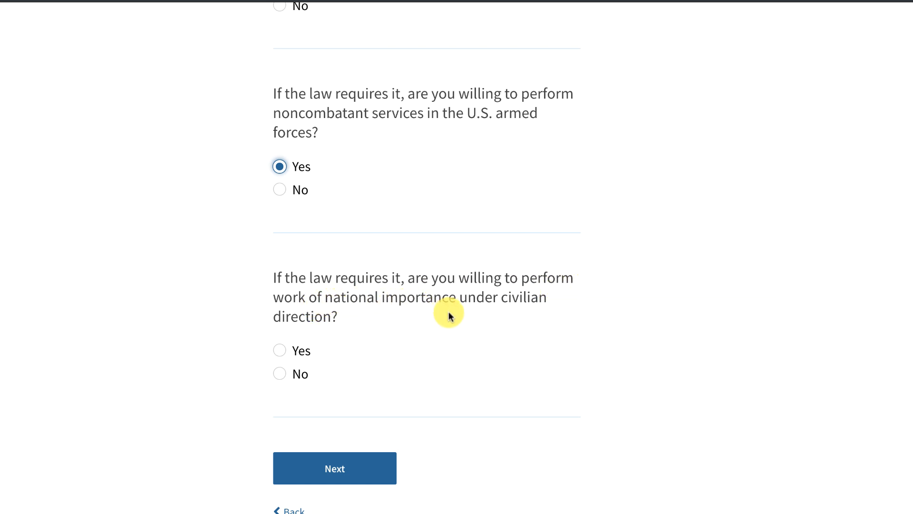
left_click(280, 350)
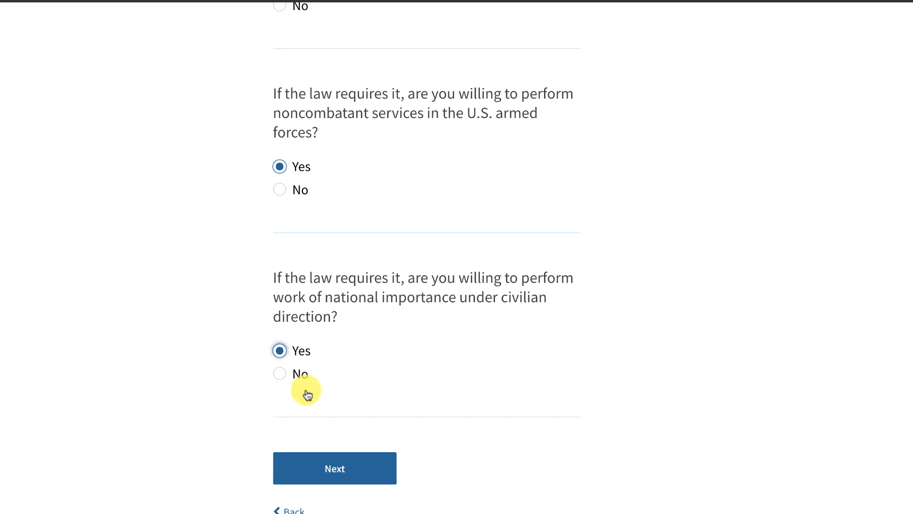
left_click(335, 465)
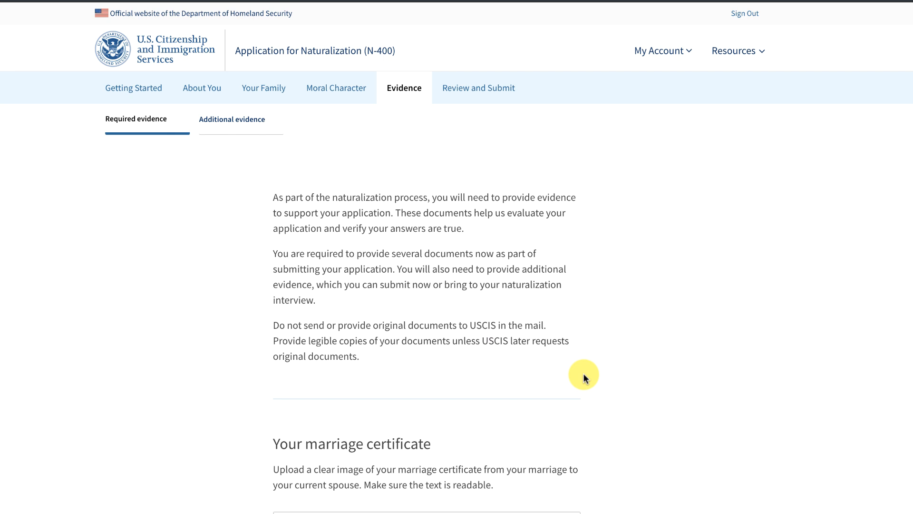
Skip the marriage certificate upload and proceed past the 'You should provide evidence' warning.
scroll(584, 377, "down", 4)
scroll(584, 377, "down", 3)
scroll(584, 376, "up", 1)
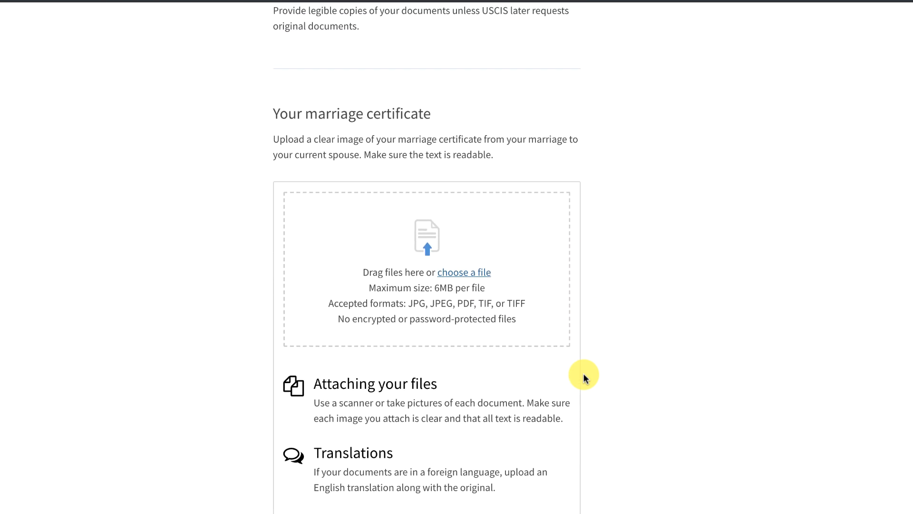
scroll(583, 373, "up", 1)
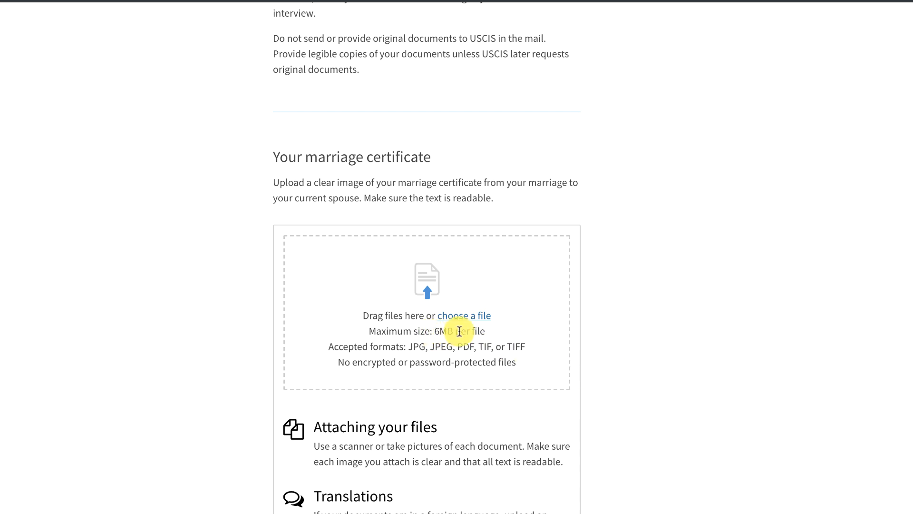
scroll(621, 339, "down", 1)
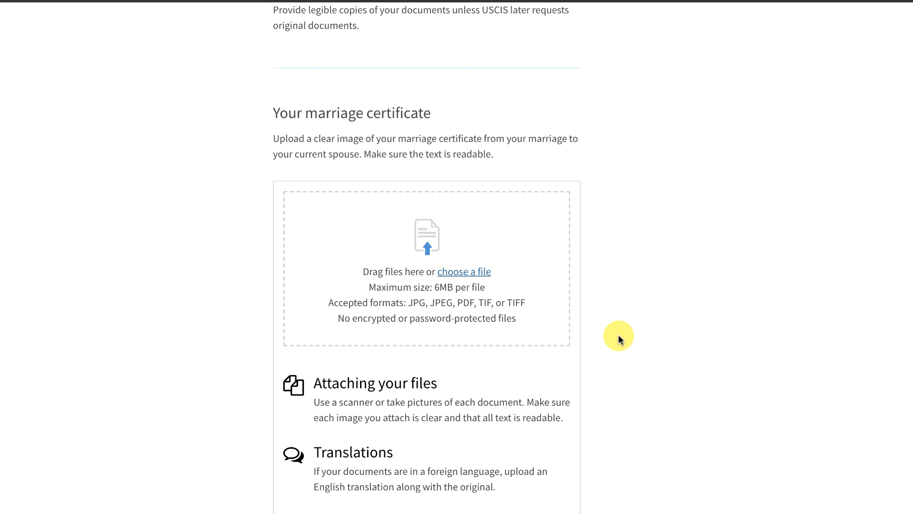
scroll(620, 339, "down", 2)
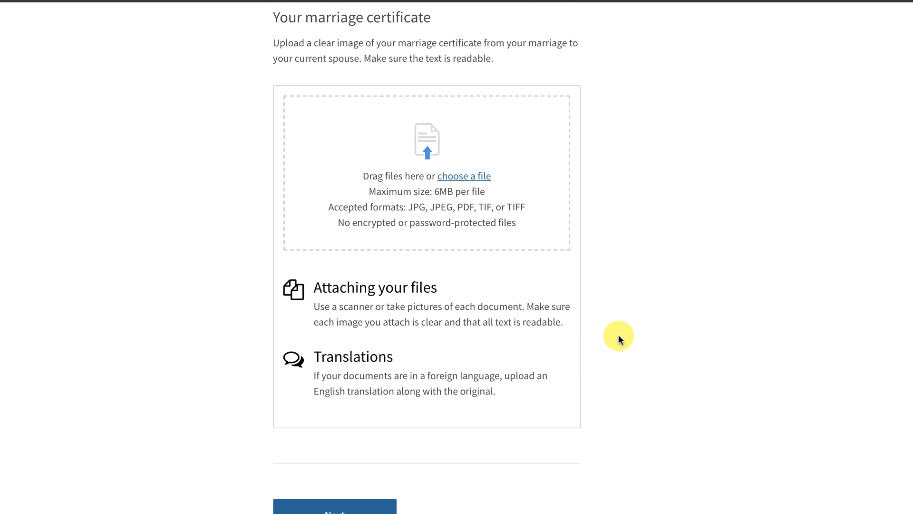
left_click(326, 506)
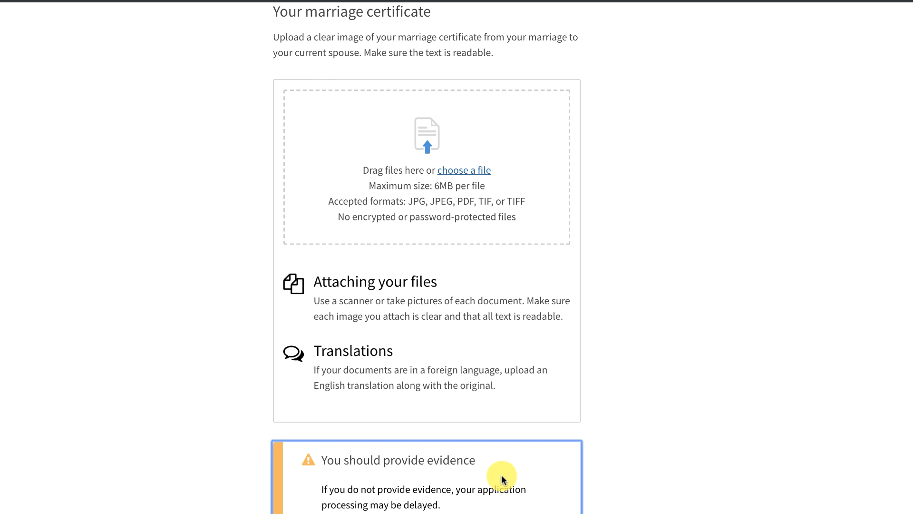
scroll(501, 475, "down", 2)
left_click(342, 499)
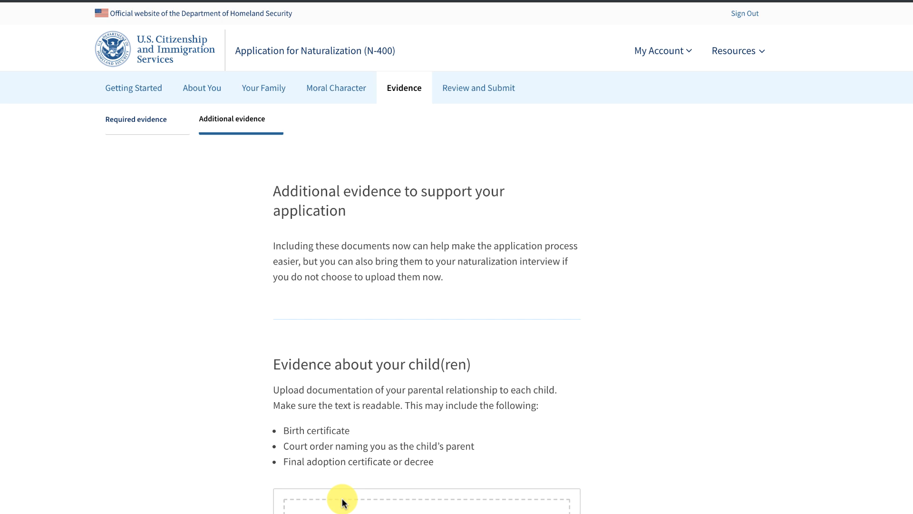
Skip the optional child and additional evidence uploads, past the warning, into Review and Submit.
scroll(502, 455, "down", 5)
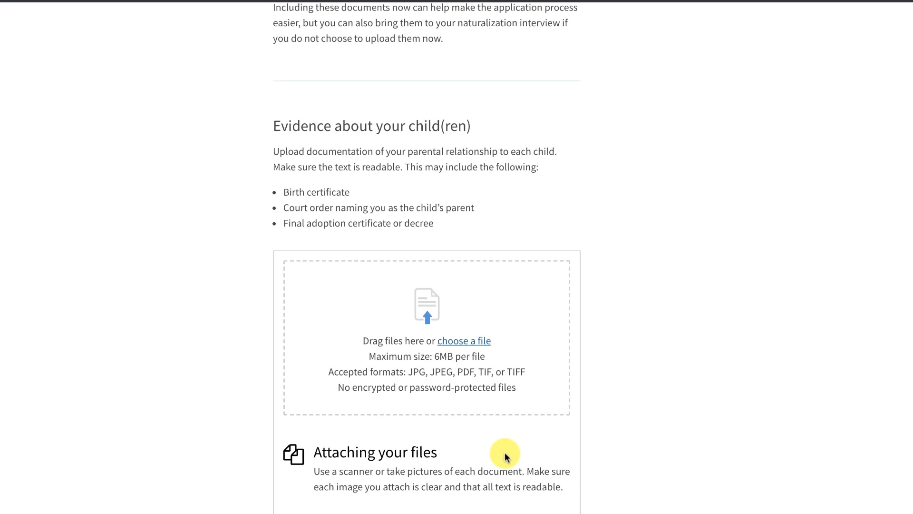
scroll(506, 456, "down", 1)
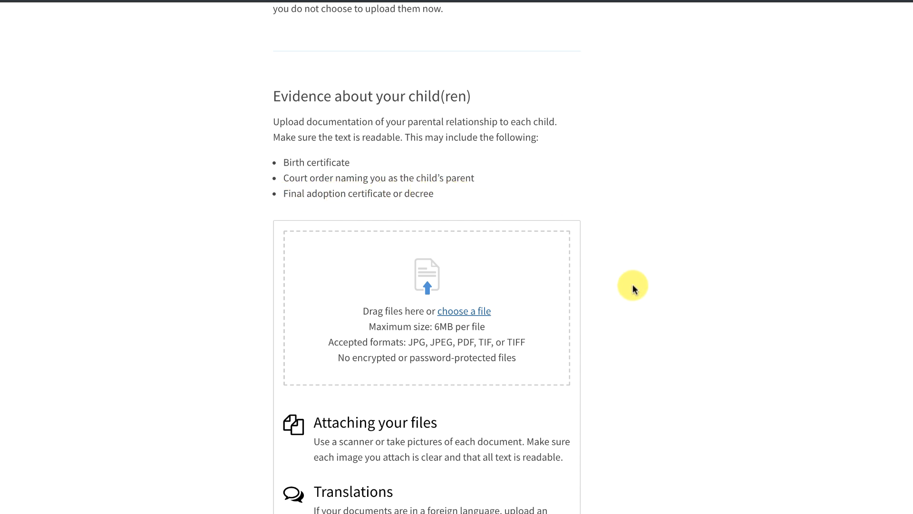
scroll(633, 285, "down", 5)
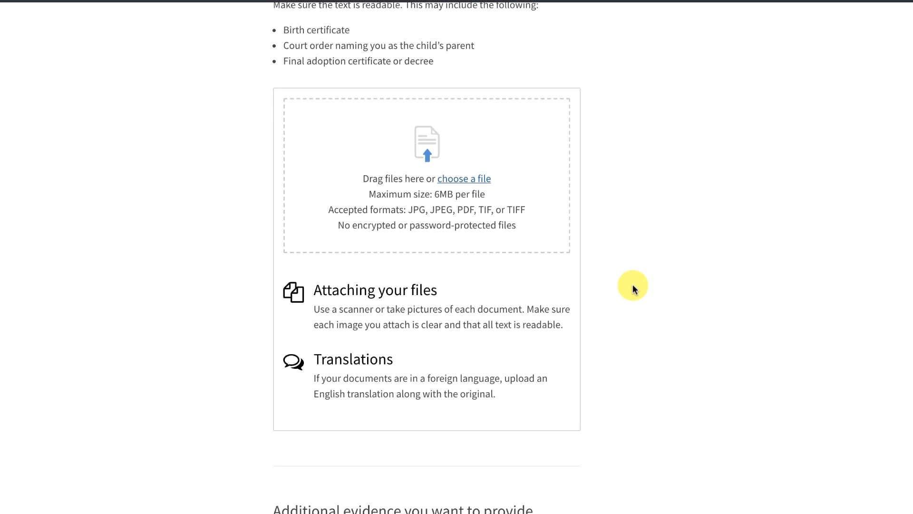
scroll(632, 285, "down", 4)
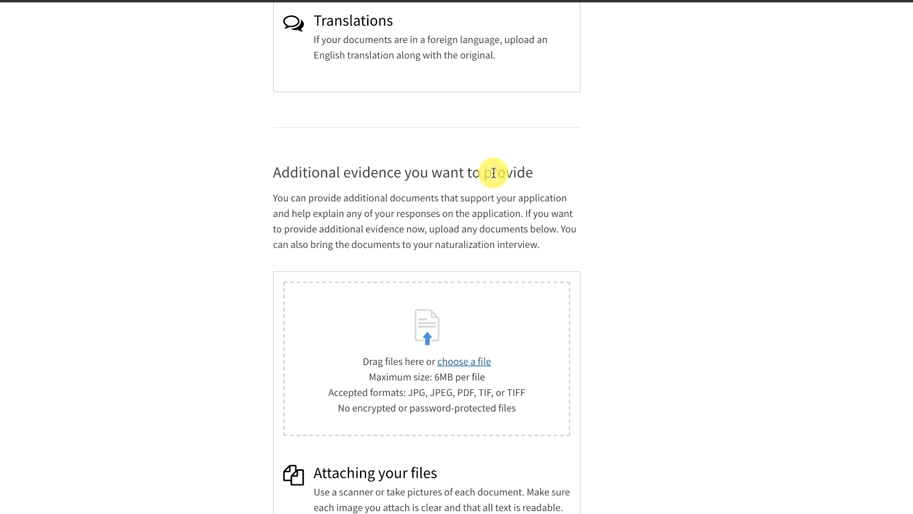
scroll(635, 298, "down", 4)
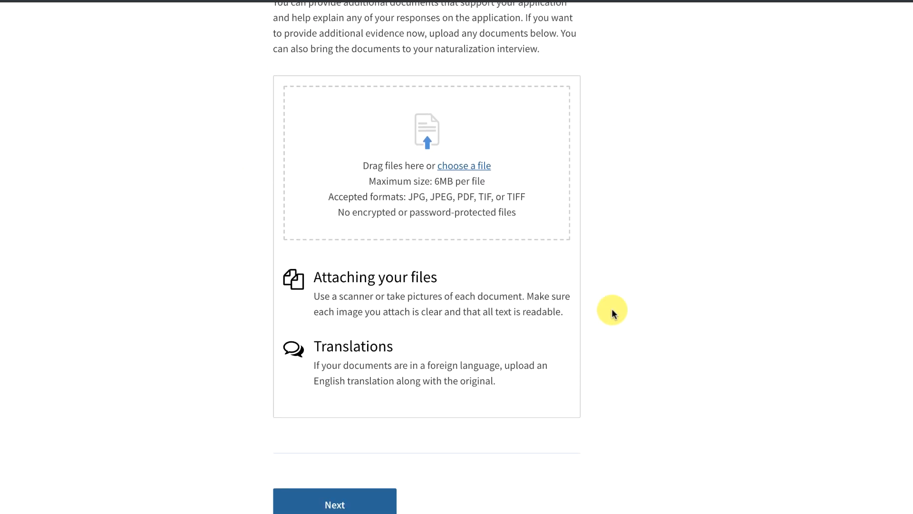
left_click(327, 504)
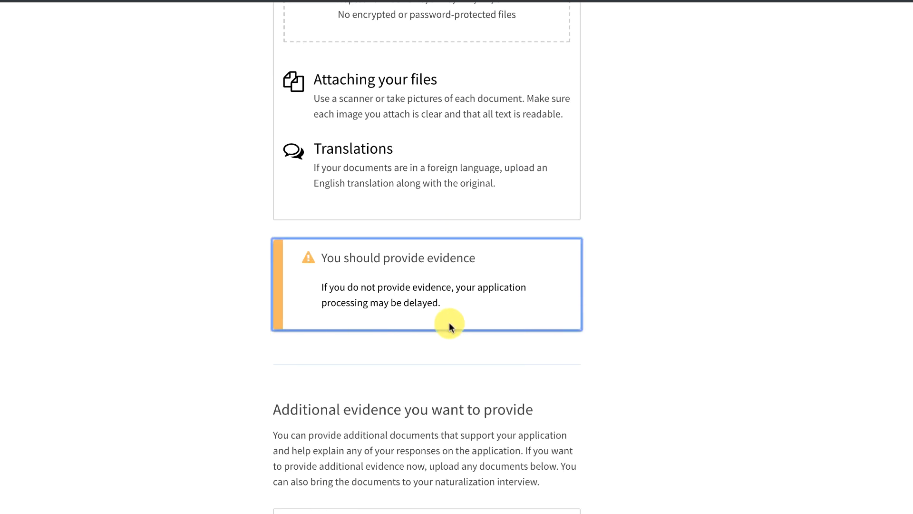
scroll(682, 378, "down", 3)
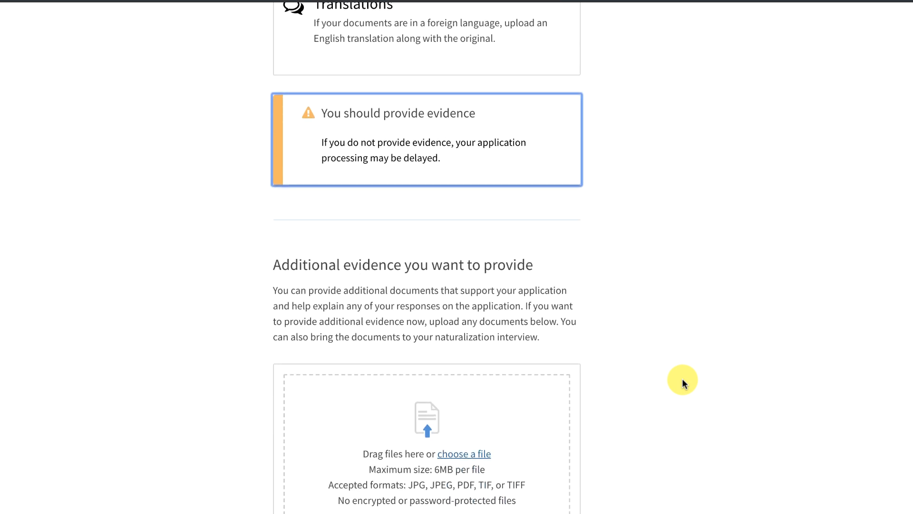
scroll(682, 378, "down", 10)
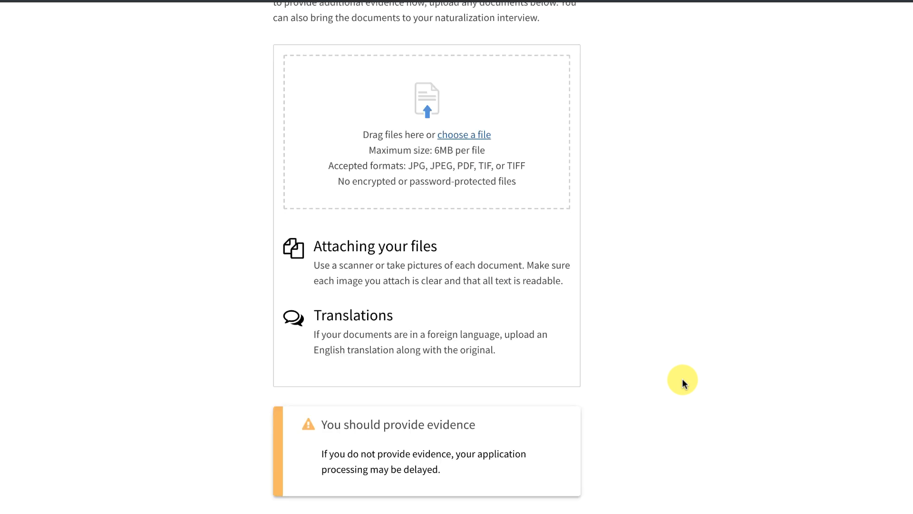
left_click(333, 406)
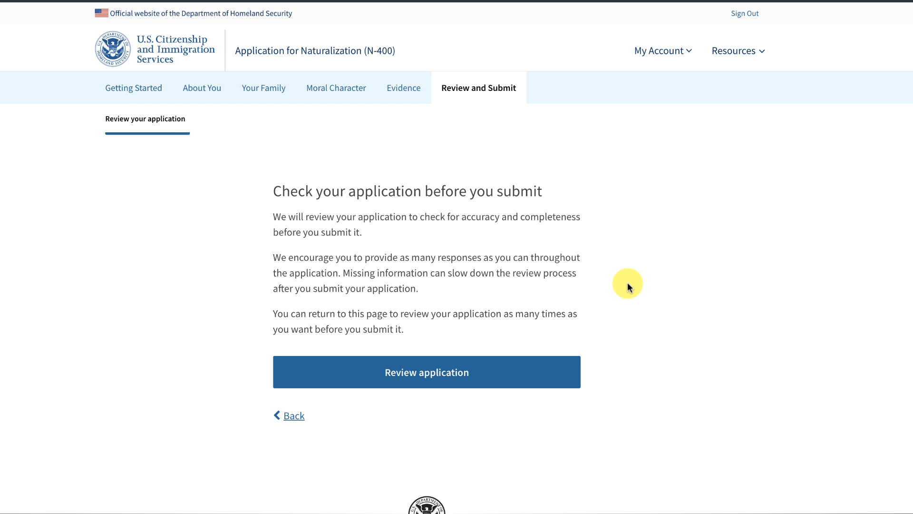
Start the application review and scroll through the eligibility basis and Alerts and warnings list.
left_click(426, 371)
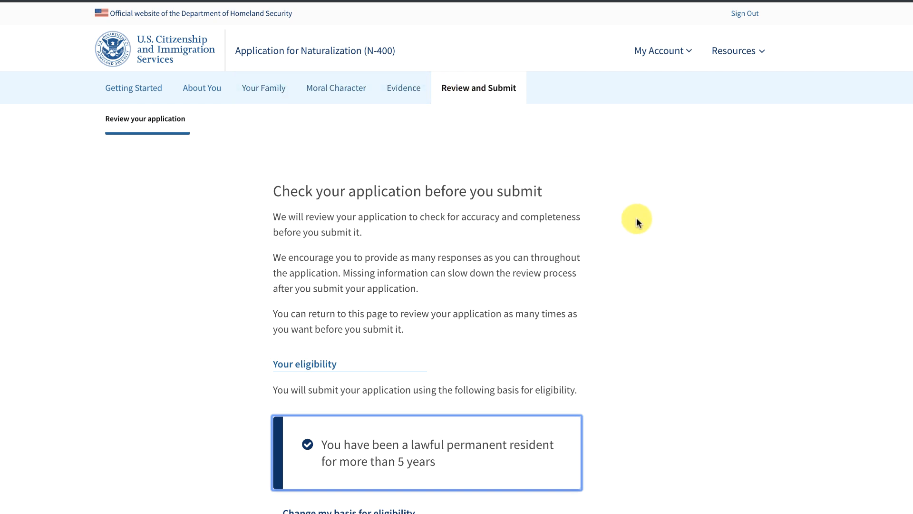
scroll(637, 217, "down", 1)
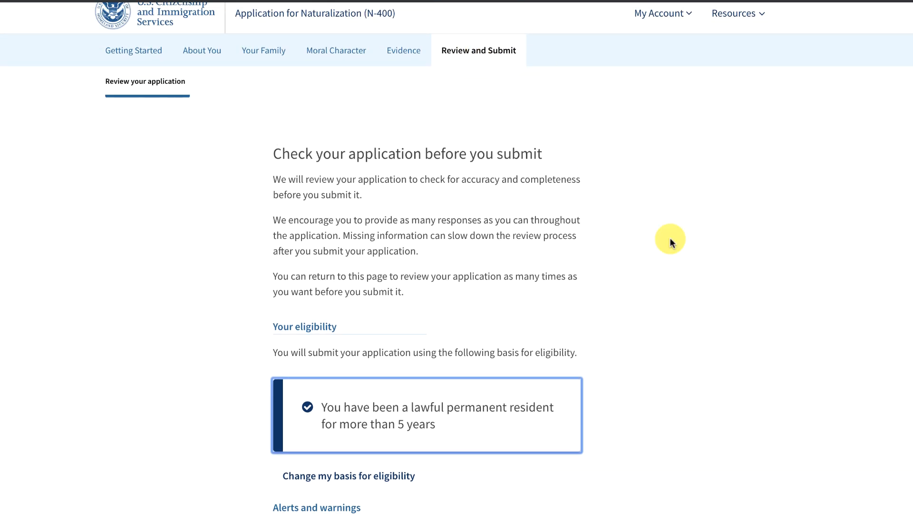
scroll(670, 241, "down", 3)
scroll(669, 238, "down", 1)
scroll(670, 238, "up", 1)
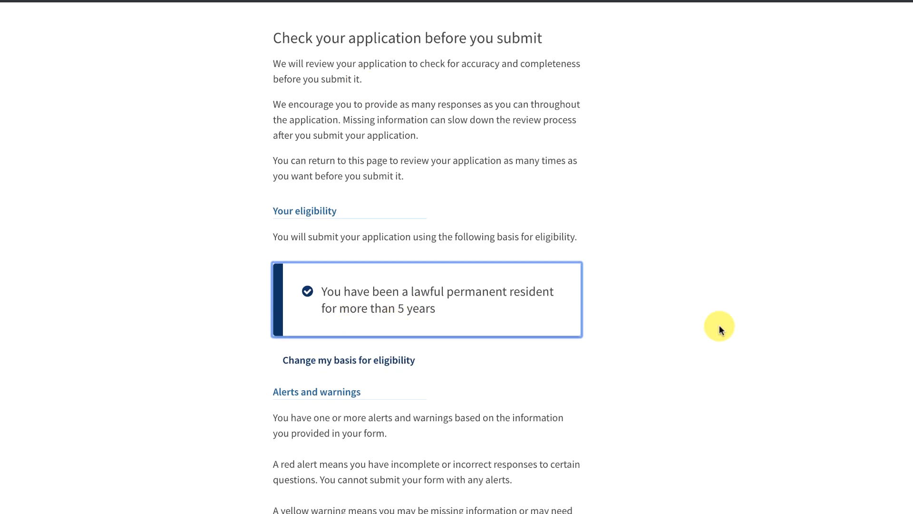
scroll(719, 327, "down", 5)
scroll(719, 327, "down", 5)
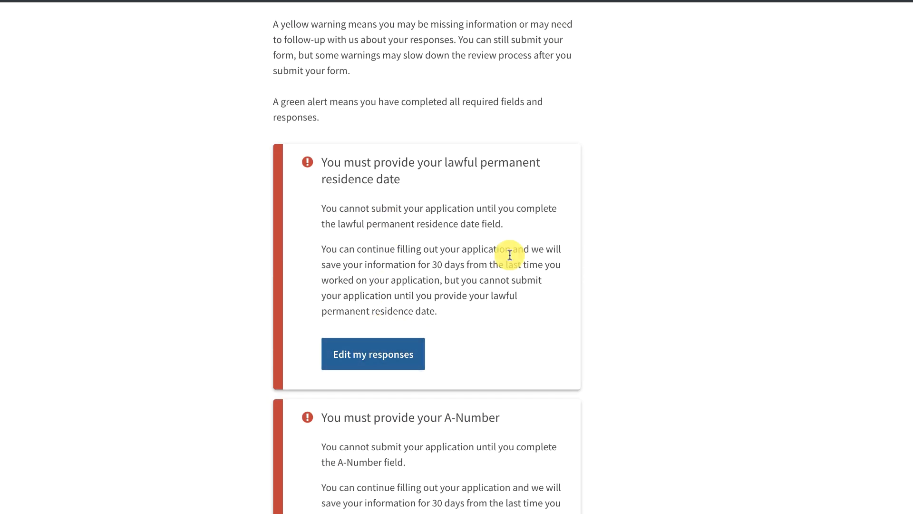
scroll(682, 328, "down", 3)
scroll(682, 327, "down", 5)
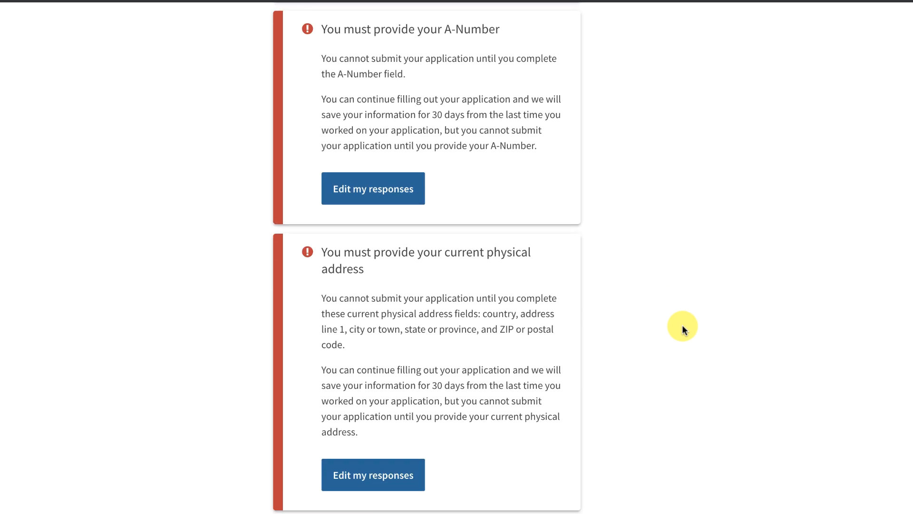
scroll(682, 328, "down", 8)
scroll(682, 328, "down", 4)
Go over the red alerts for missing addresses, permanent residence date and A-Number, then return to top.
scroll(682, 328, "up", 15)
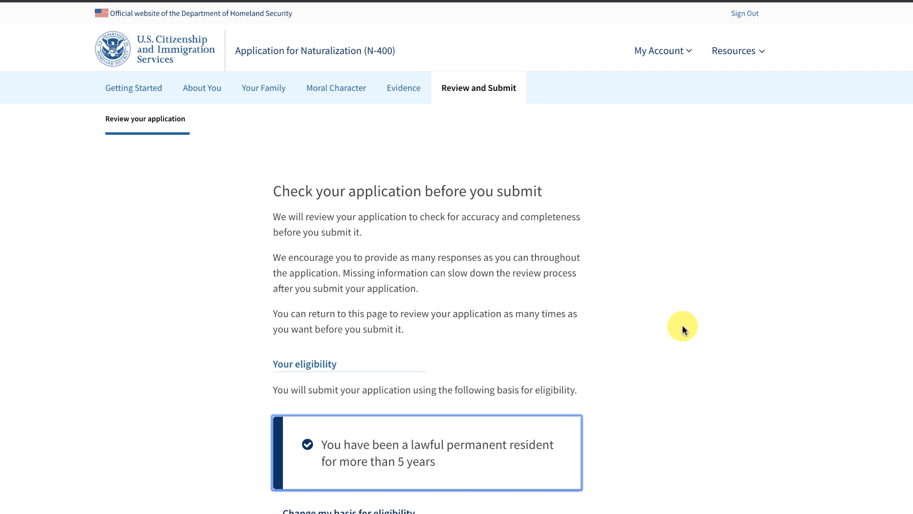
scroll(682, 328, "down", 4)
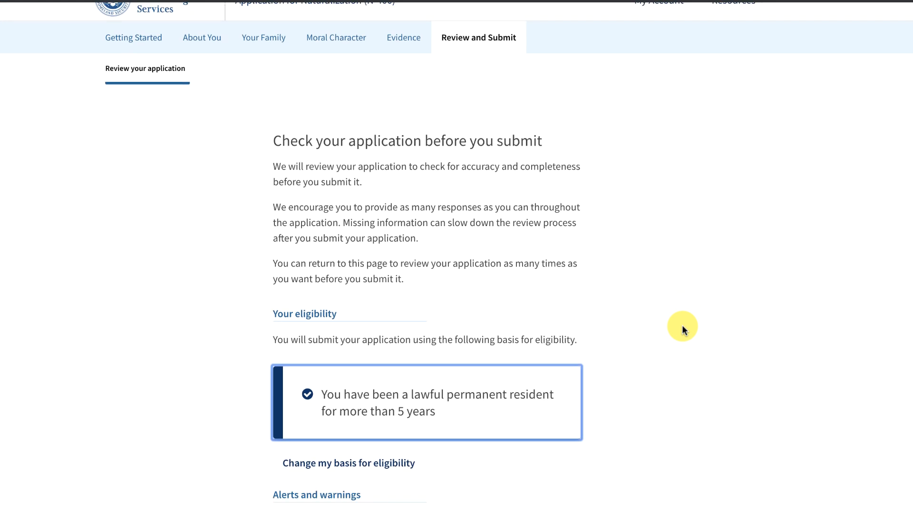
scroll(682, 328, "down", 5)
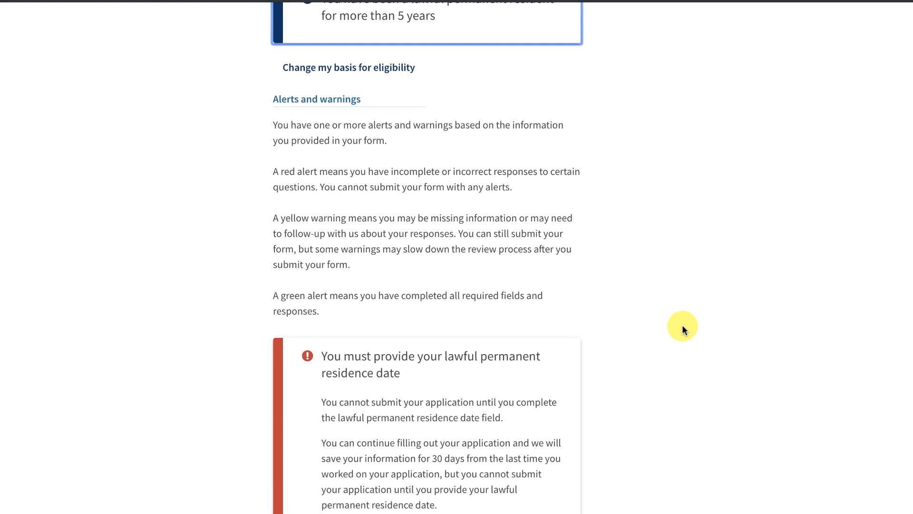
scroll(682, 328, "down", 5)
scroll(682, 328, "down", 6)
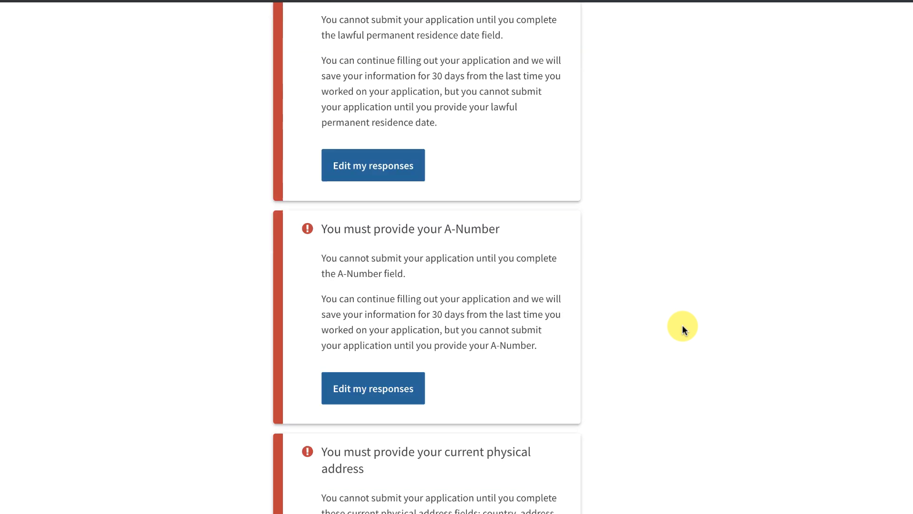
scroll(682, 328, "up", 14)
scroll(682, 328, "up", 7)
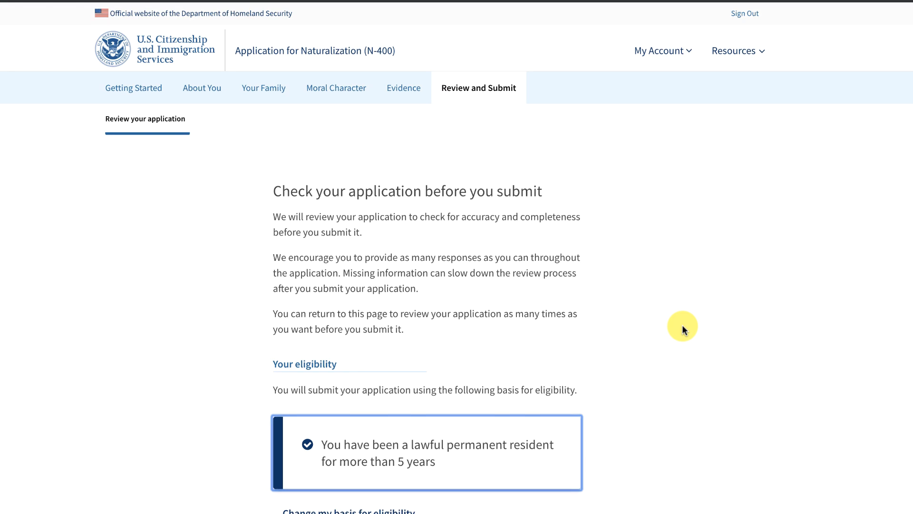
scroll(682, 329, "down", 20)
scroll(683, 327, "down", 7)
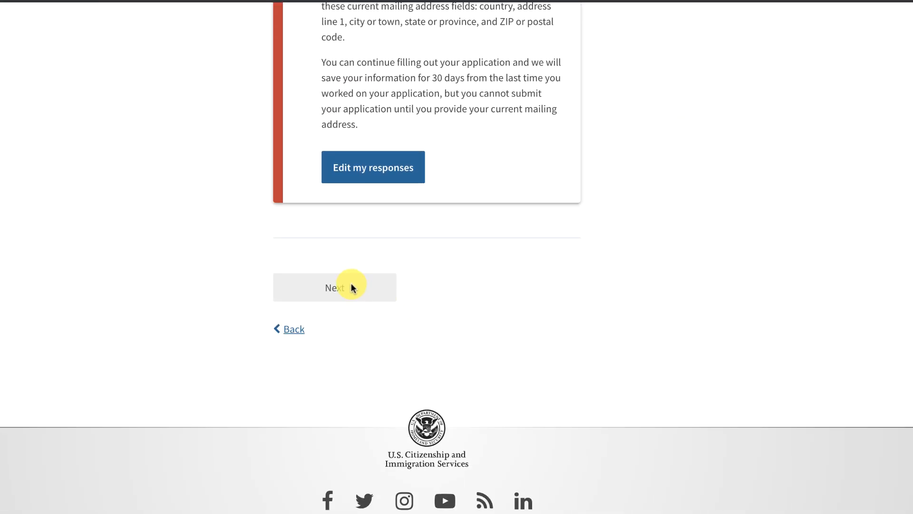
left_click(394, 177)
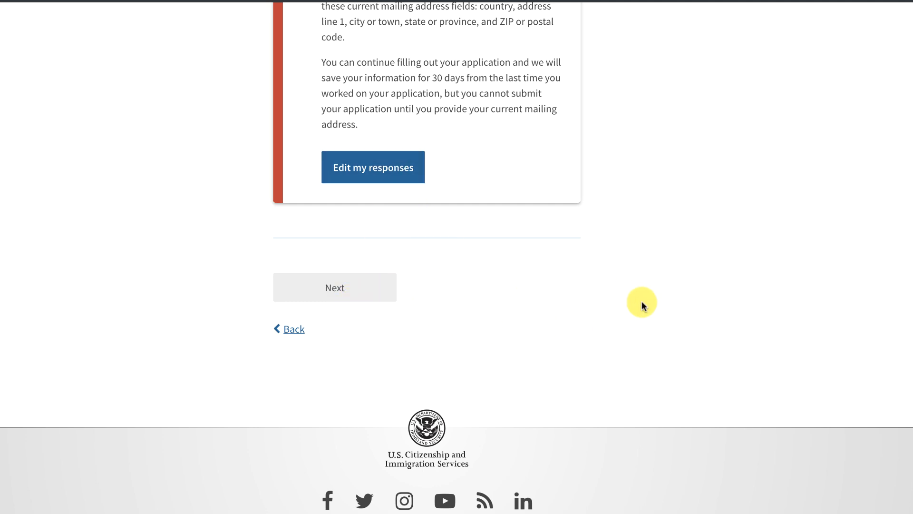
scroll(643, 305, "up", 20)
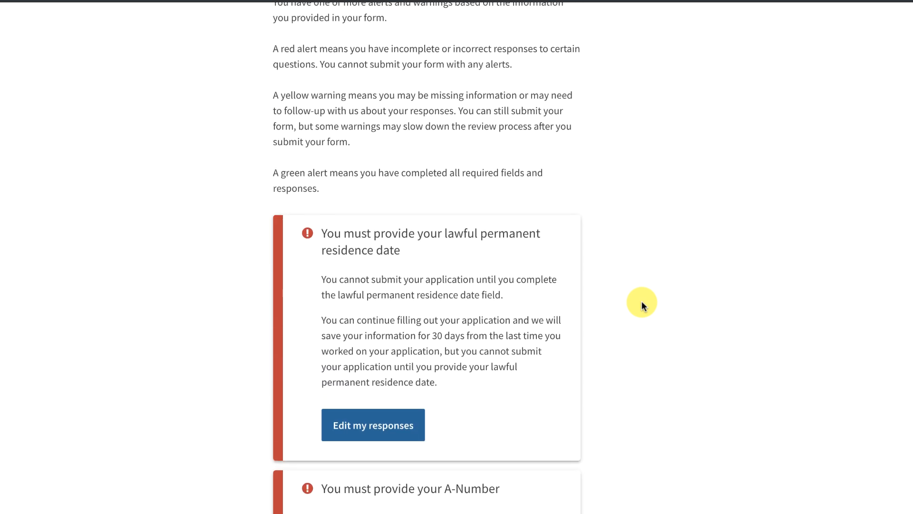
scroll(641, 305, "up", 9)
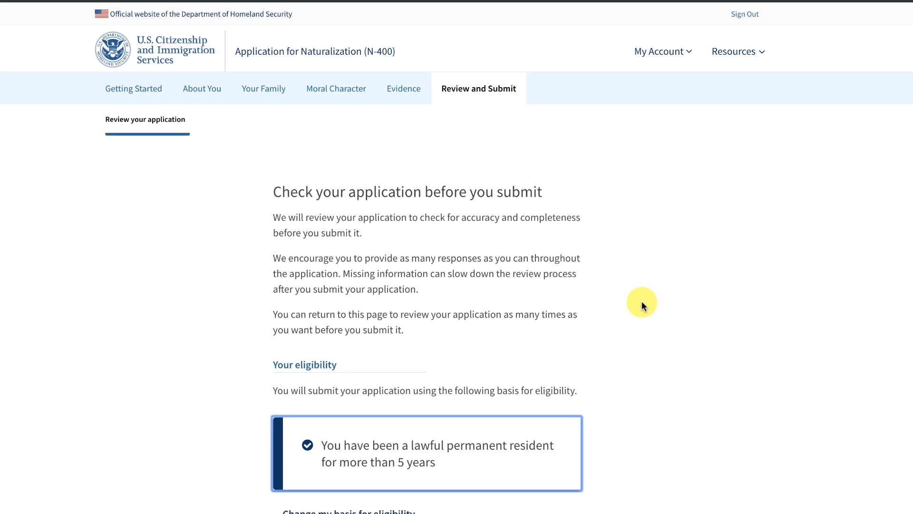